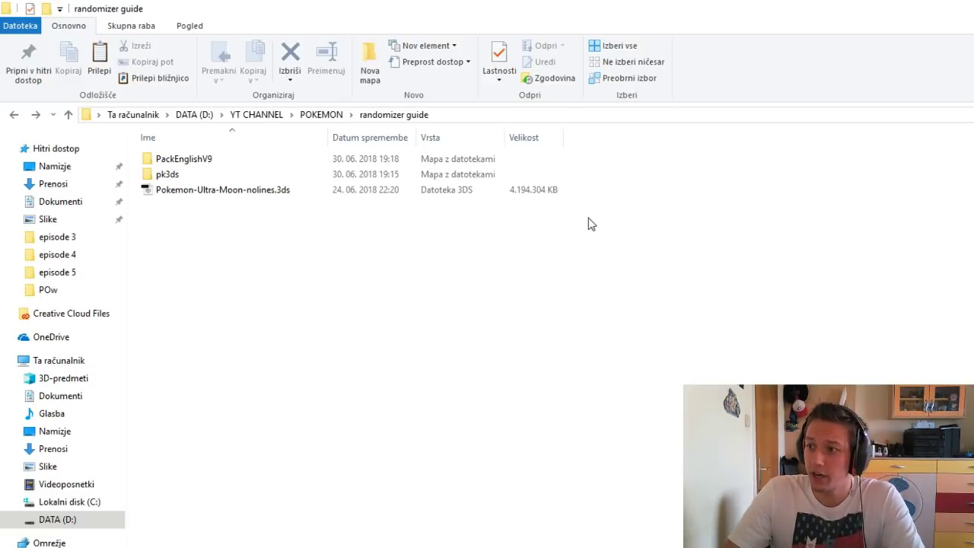
Widen the Name column of the randomizer guide folder and select Pokemon-Ultra-Moon-nolines.3ds
left_click_drag(588, 217, 491, 154)
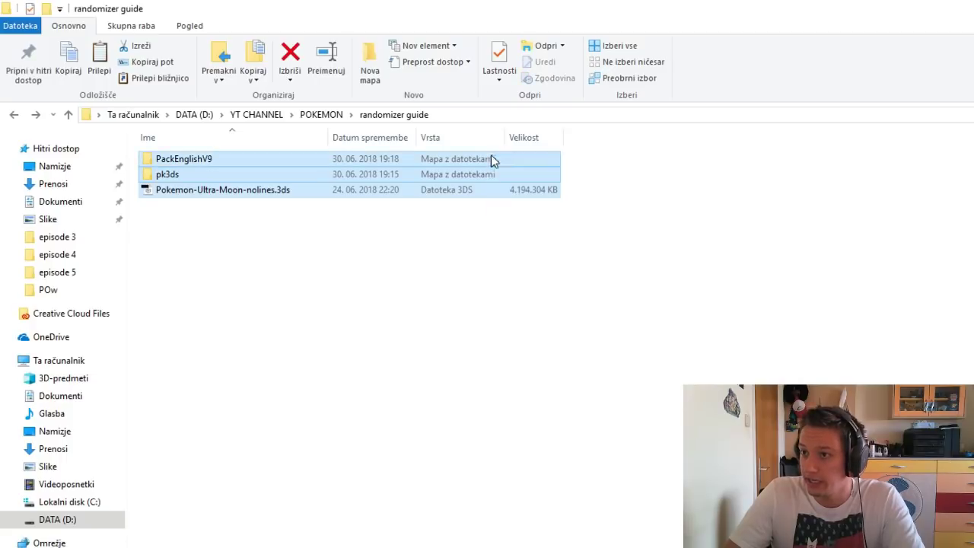
left_click(491, 251)
left_click(301, 188)
left_click_drag(327, 134, 368, 139)
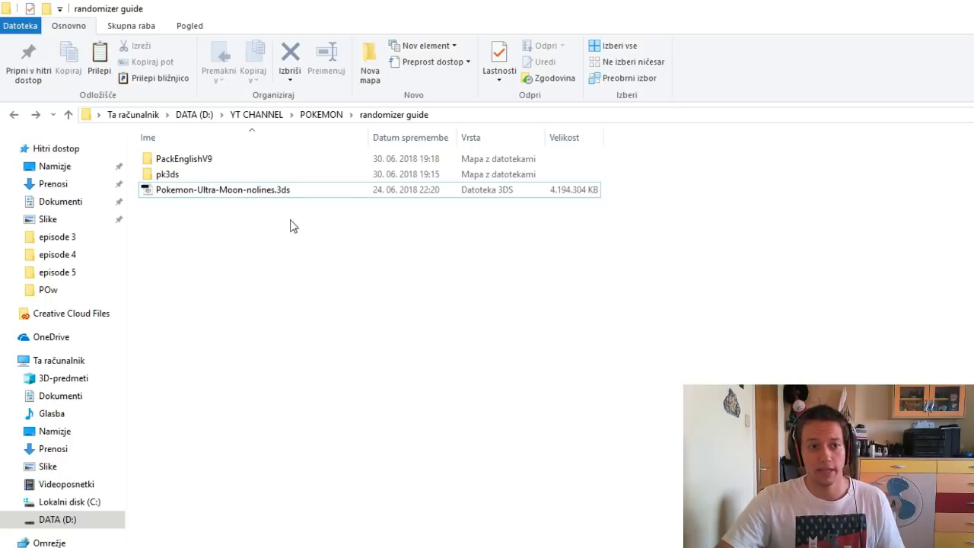
left_click(242, 192)
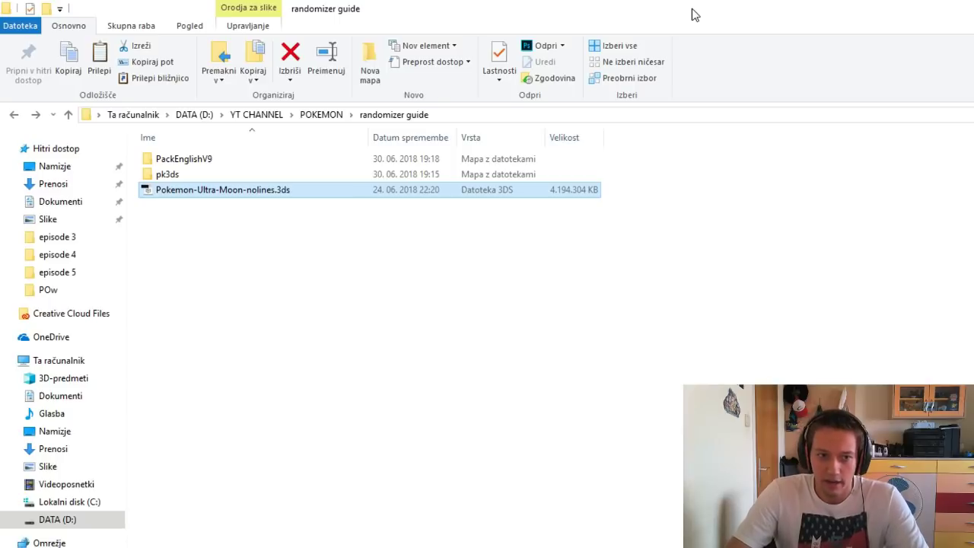
left_click_drag(694, 28, 535, 2)
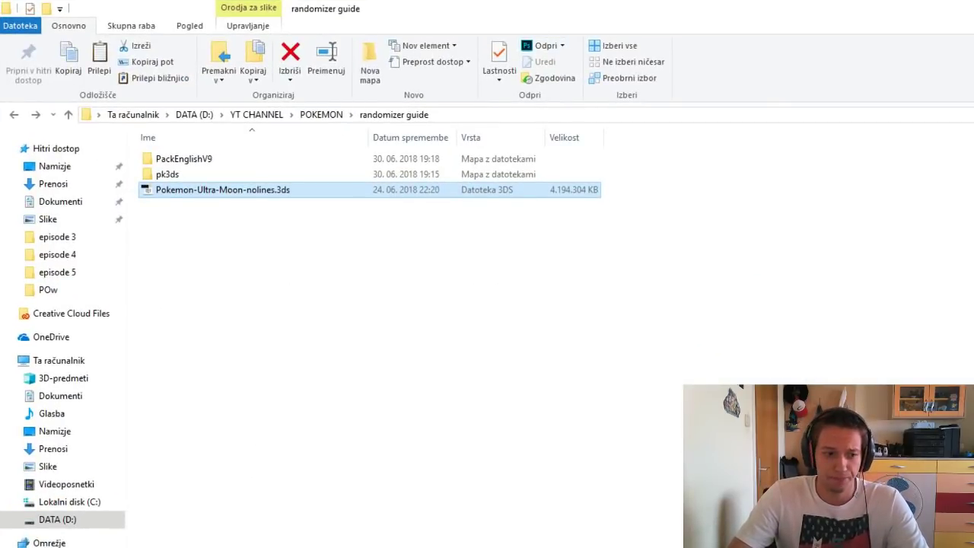
Launch Citra, dismiss the update offer to look at its game list, and close the emulator
key("super")
type("cit")
key("Return")
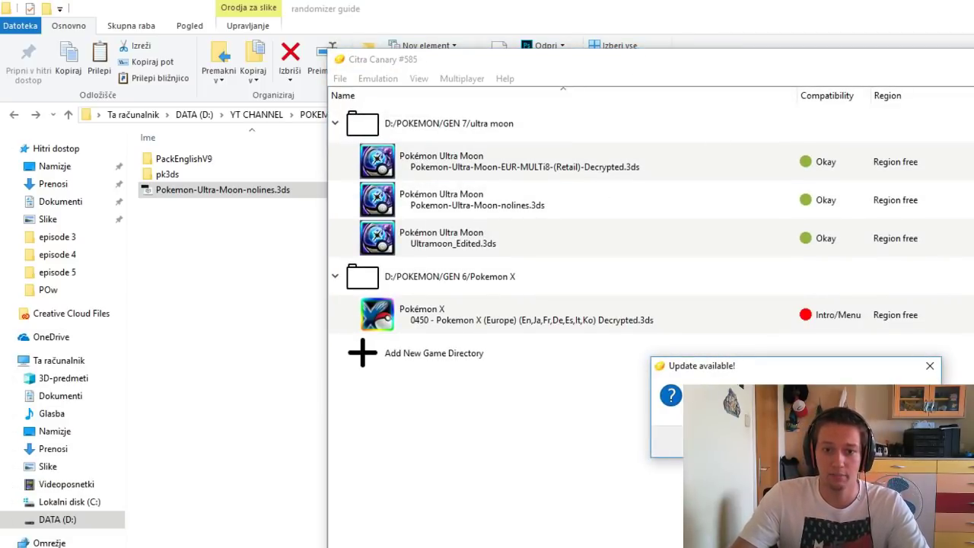
left_click(901, 441)
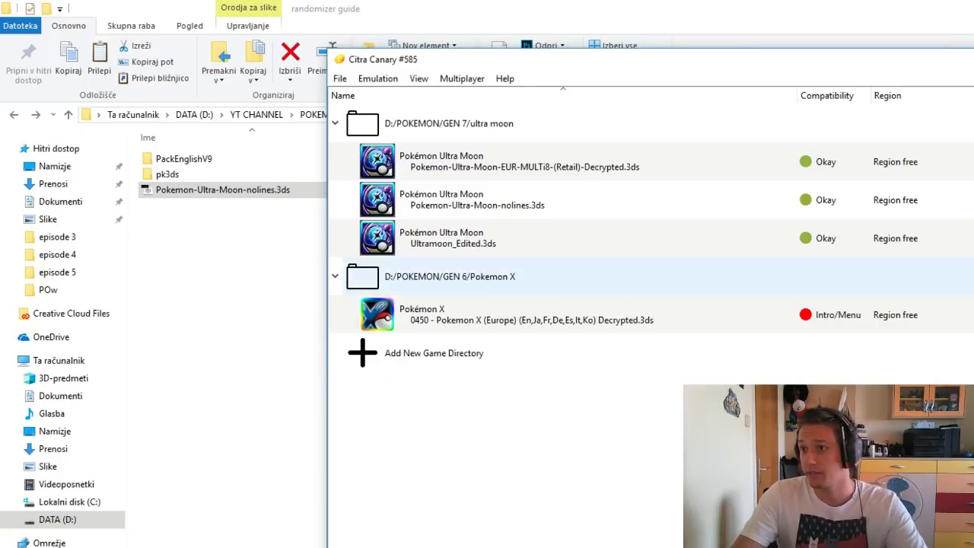
key("alt+F4")
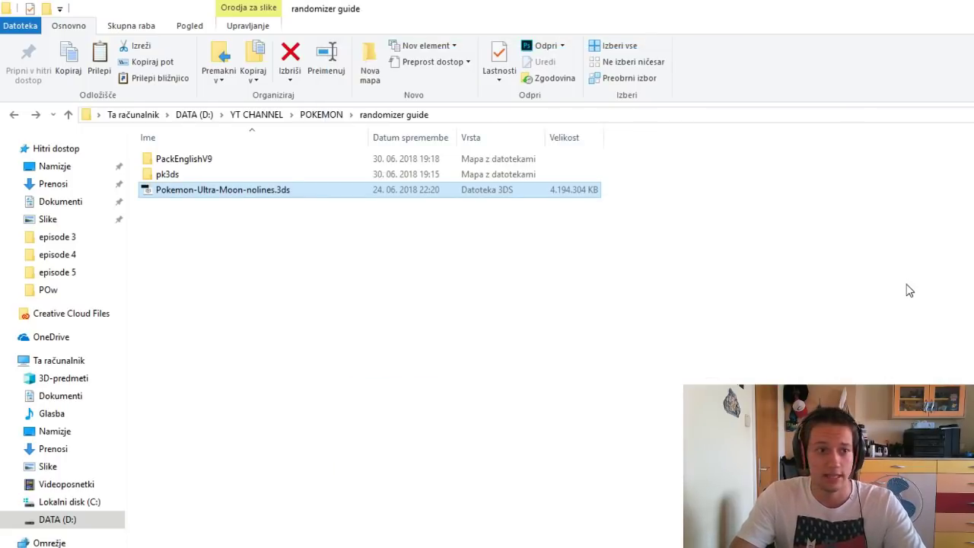
left_click(909, 290)
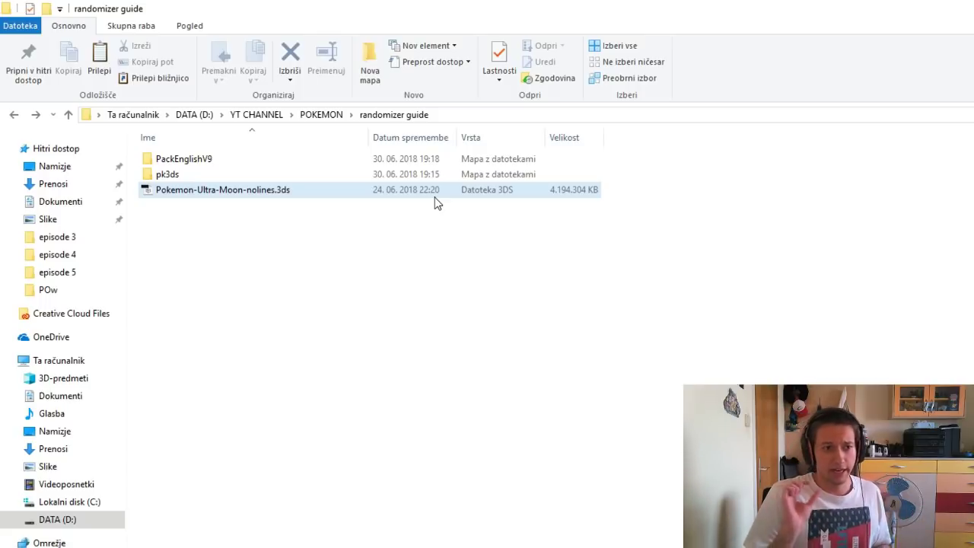
Look at the contents of the pk3DS Build 357 folder inside pk3ds and return to the randomizer guide folder
left_click(468, 174)
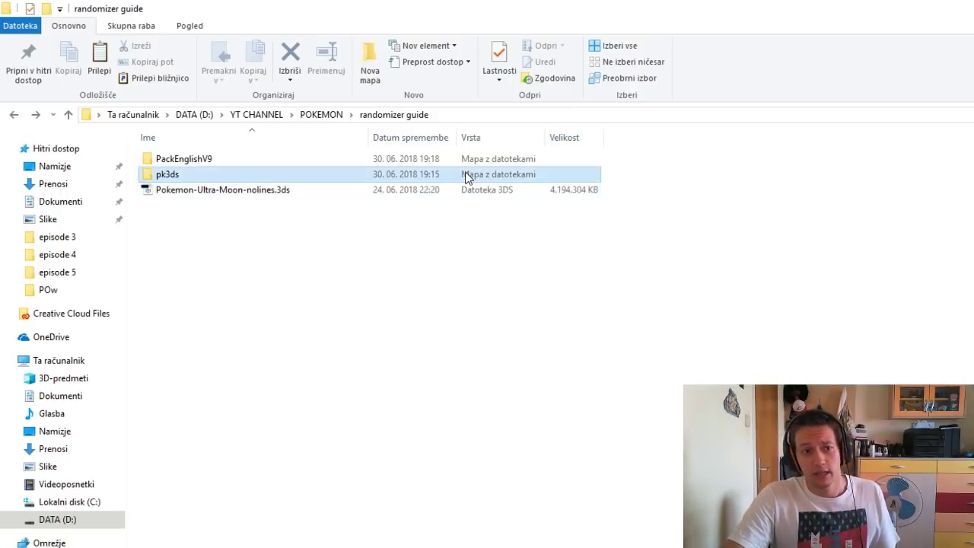
double_click(468, 174)
double_click(437, 165)
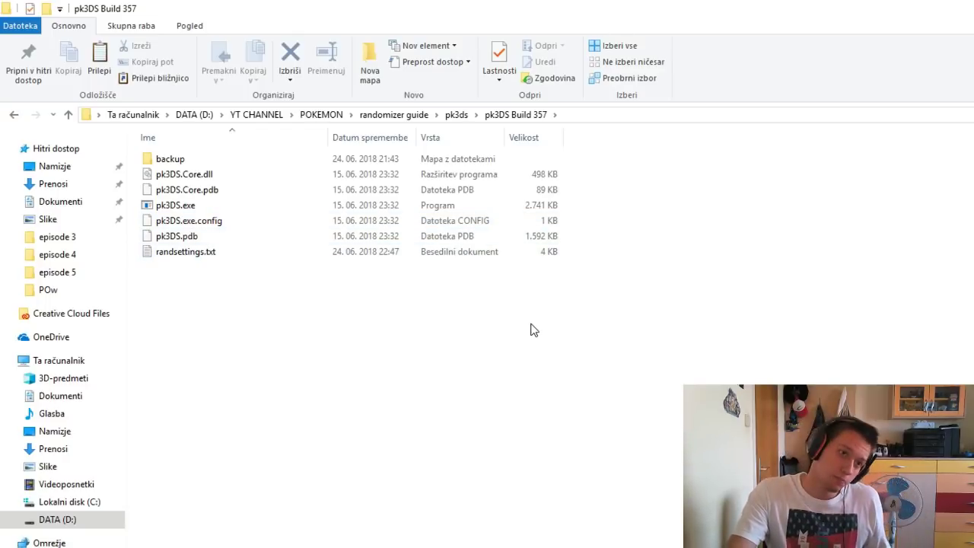
key("BackSpace")
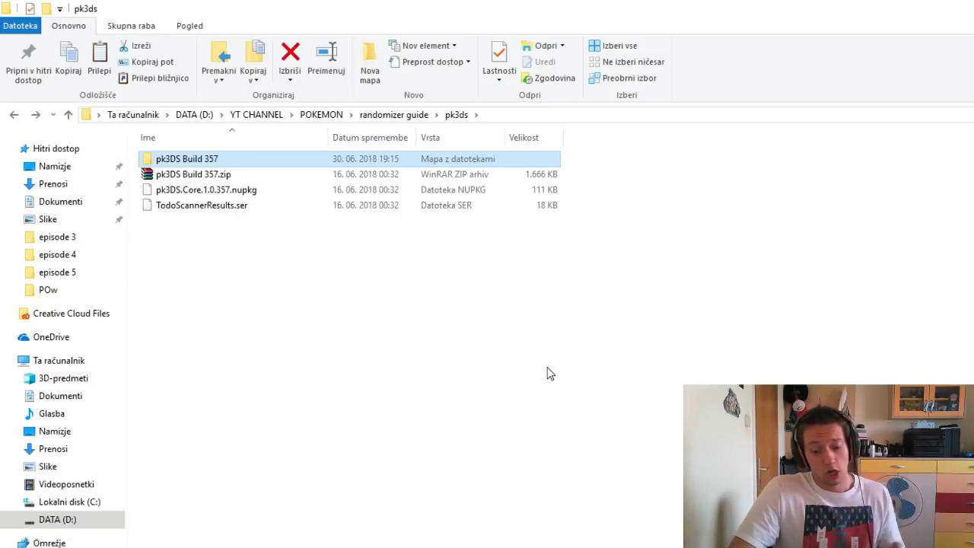
left_click(553, 365)
key("BackSpace")
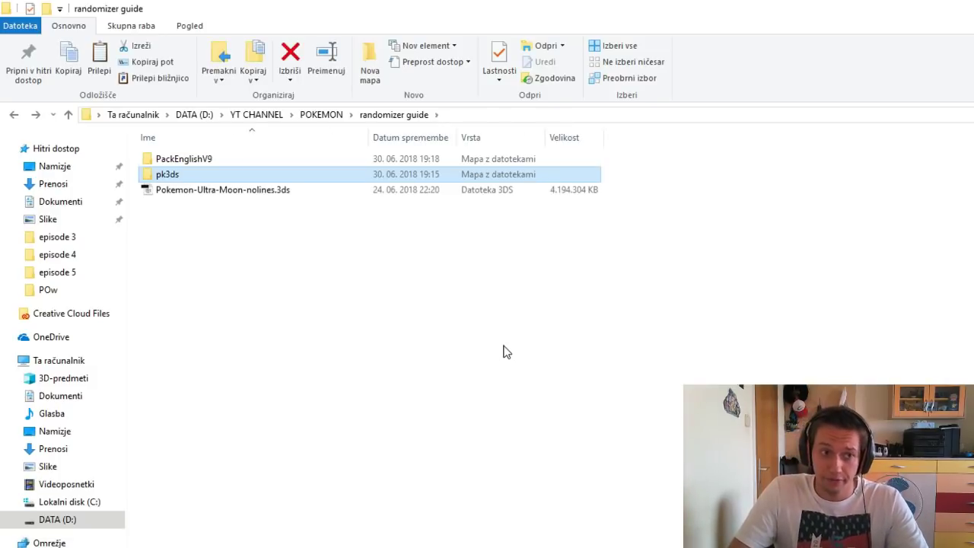
Switch to Chrome, follow the latest-version link in the pk3DS forum thread, and open the build's artifacts in TeamCity as a guest
key("alt+Tab")
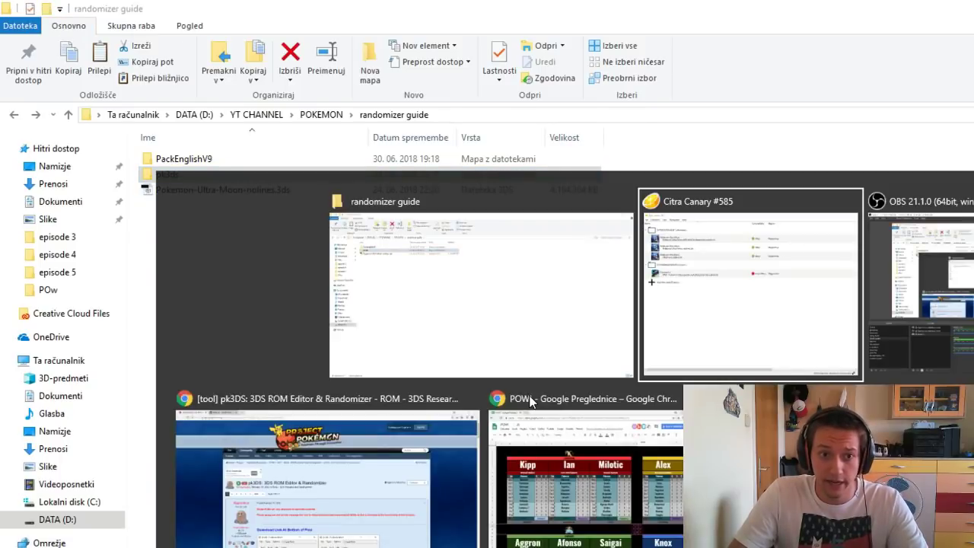
key("alt+Tab")
key("alt+Tab")
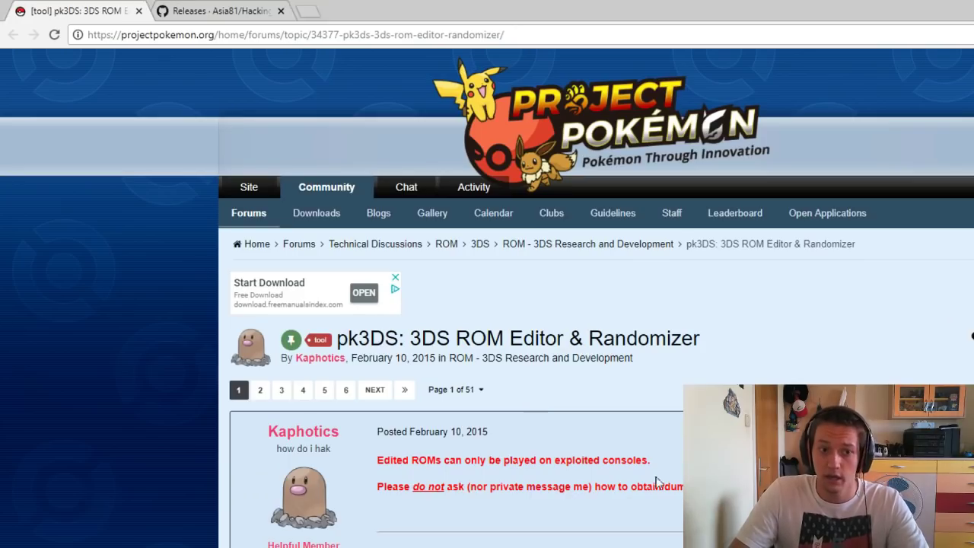
scroll(496, 258, "down", 10)
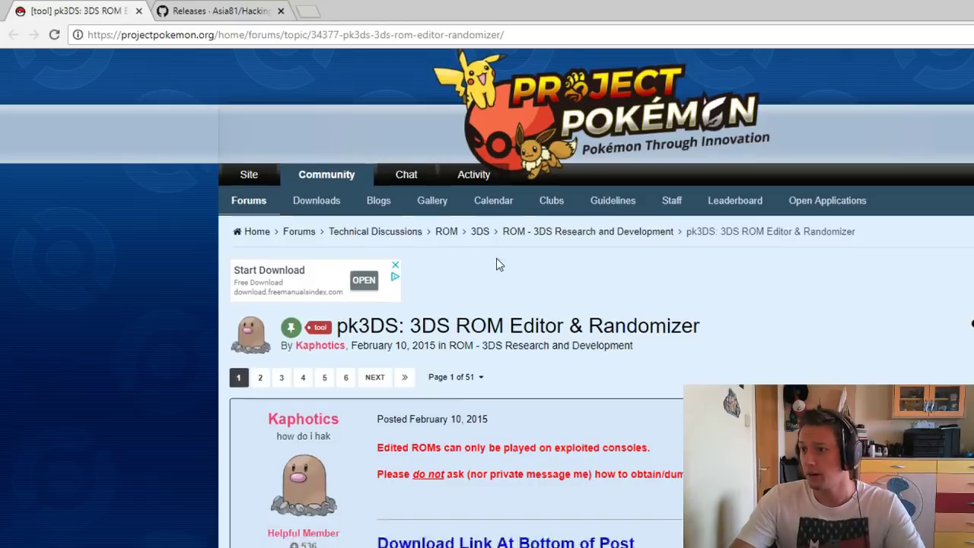
scroll(496, 255, "up", 10)
scroll(496, 294, "down", 10)
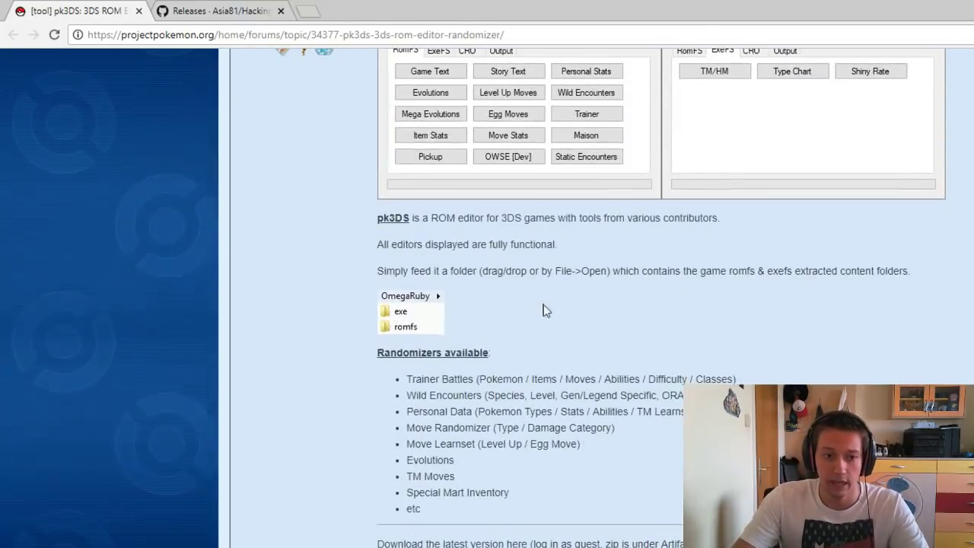
scroll(527, 533, "down", 2)
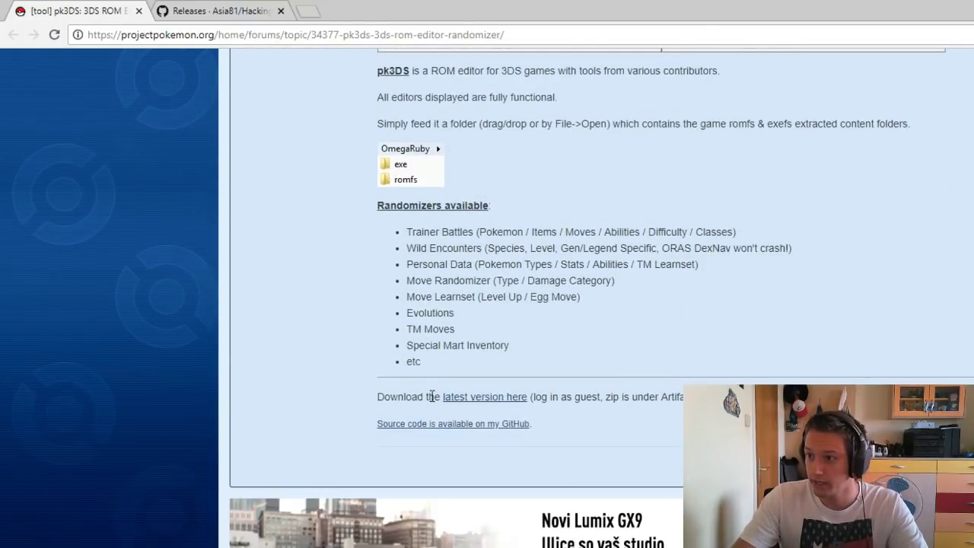
left_click(475, 398)
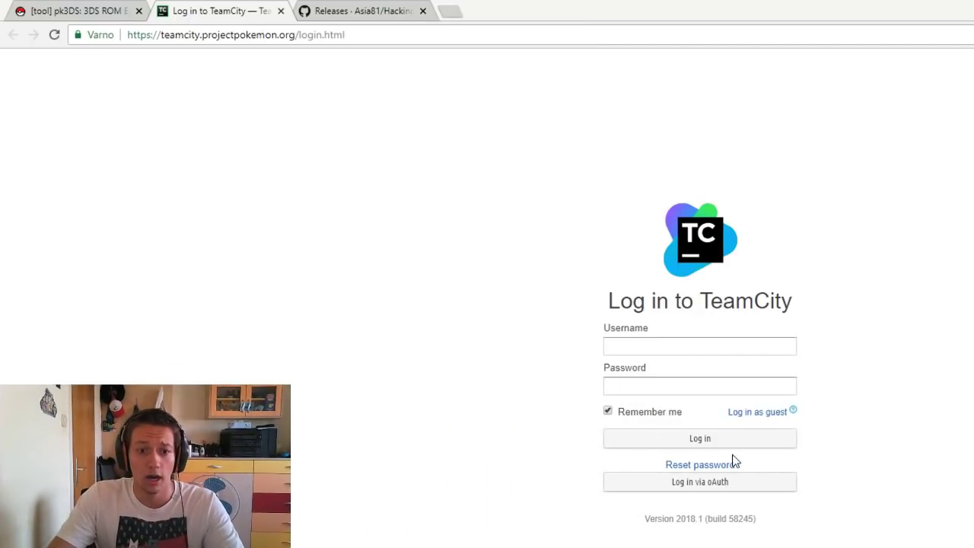
left_click(747, 413)
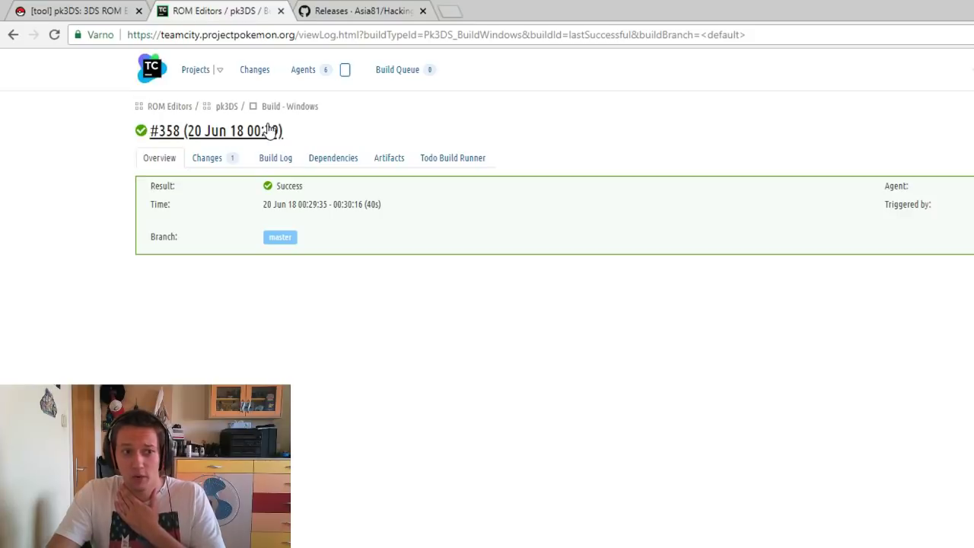
left_click(391, 163)
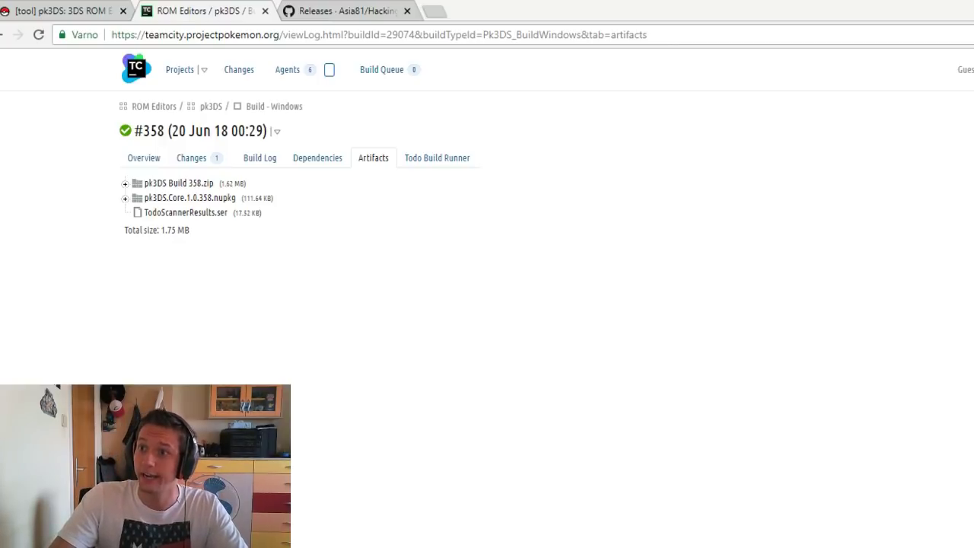
Switch to File Explorer, look inside the PackEnglishV9 folder, and return to the randomizer guide folder
key("alt+Tab")
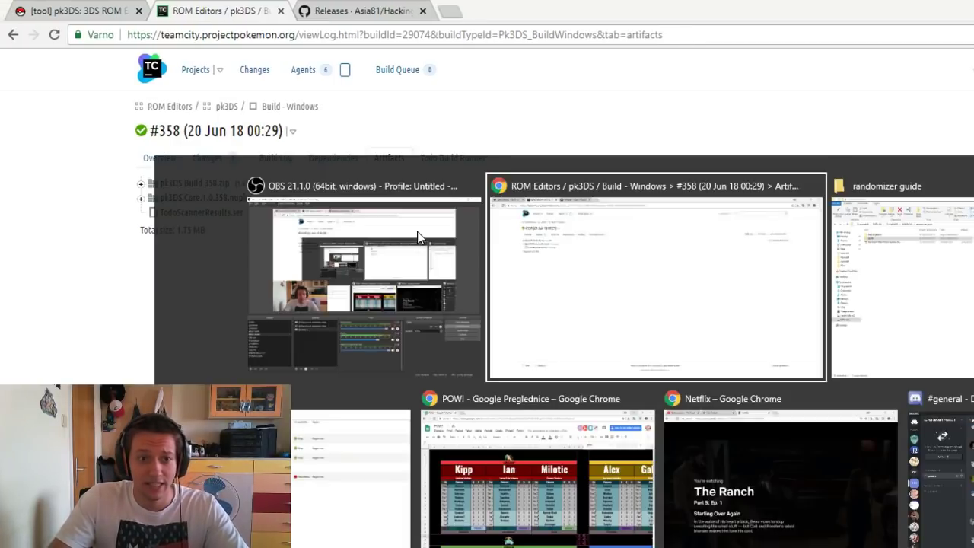
key("alt+Tab")
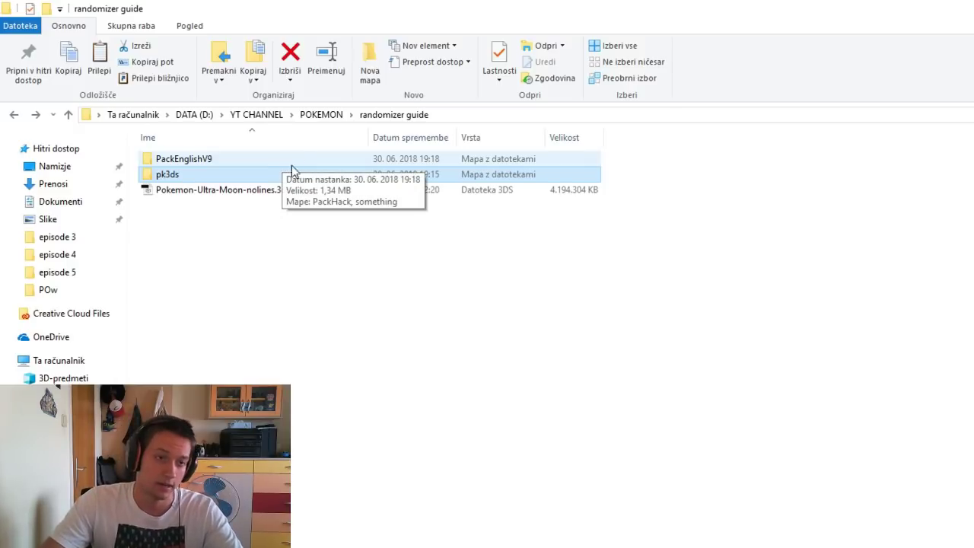
left_click(219, 156)
double_click(222, 158)
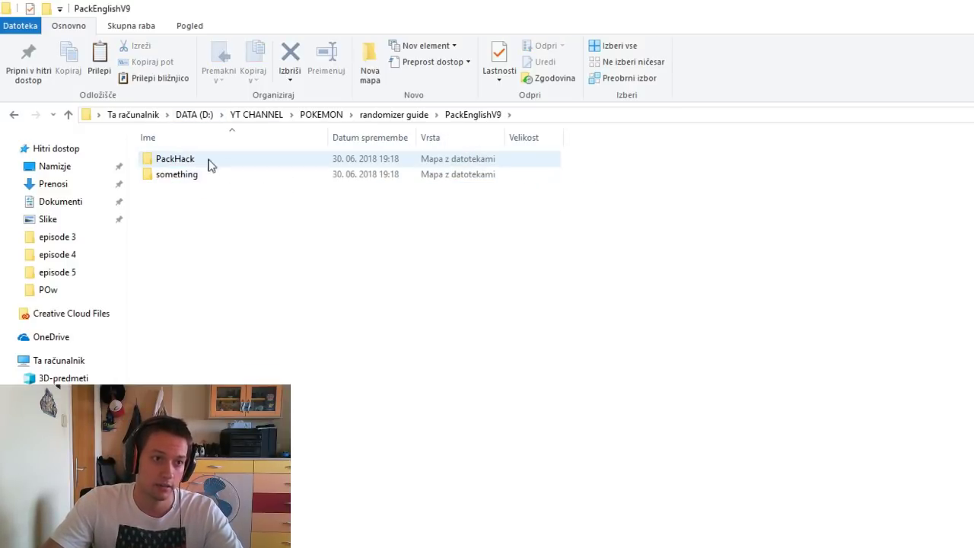
key("BackSpace")
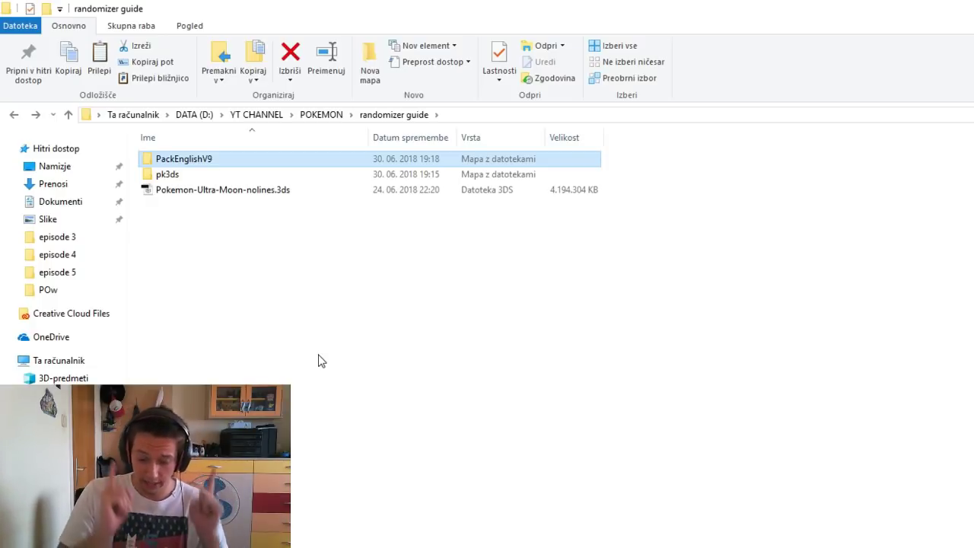
Switch to Chrome and download PackEnglishV9.rar from the HackingToolkit3DS (V9) release on GitHub
key("super+Tab")
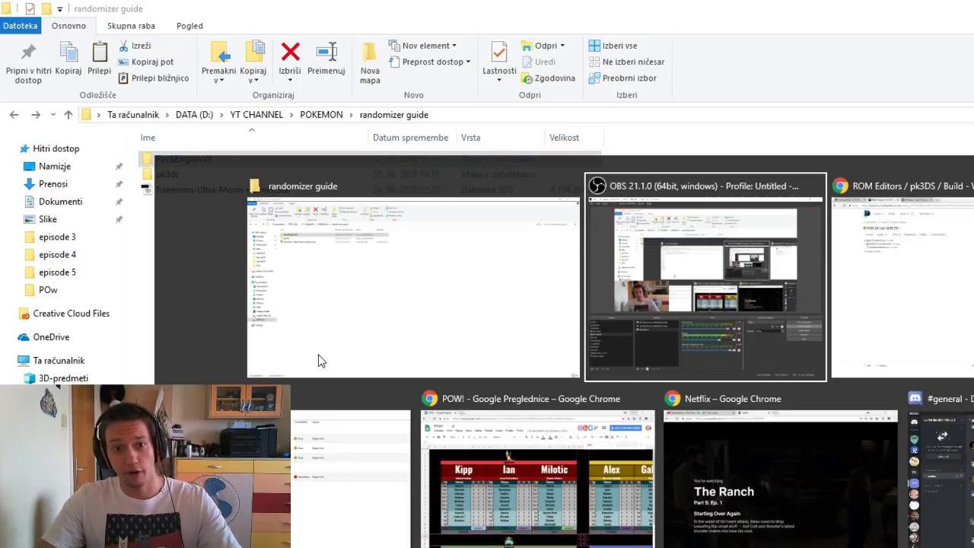
key("Return")
left_click(358, 10)
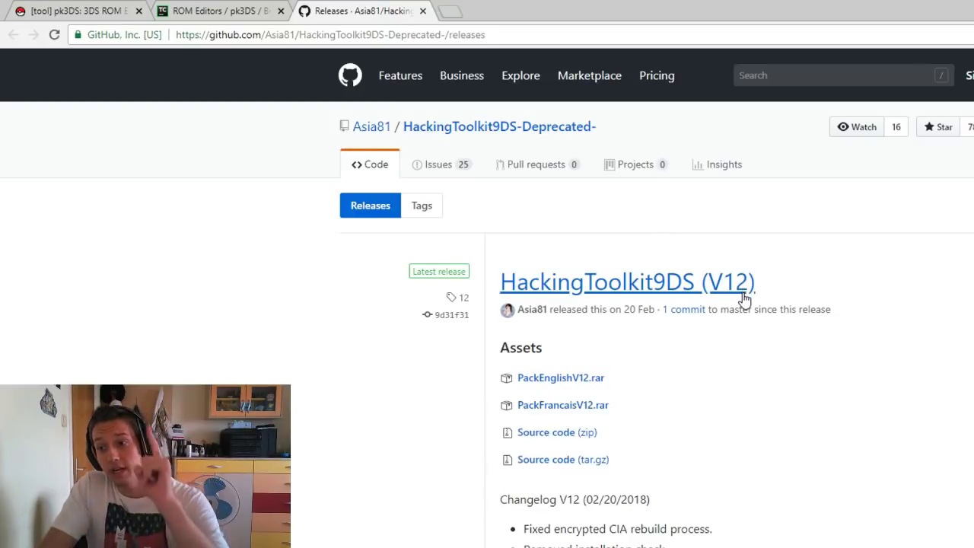
scroll(739, 287, "down", 15)
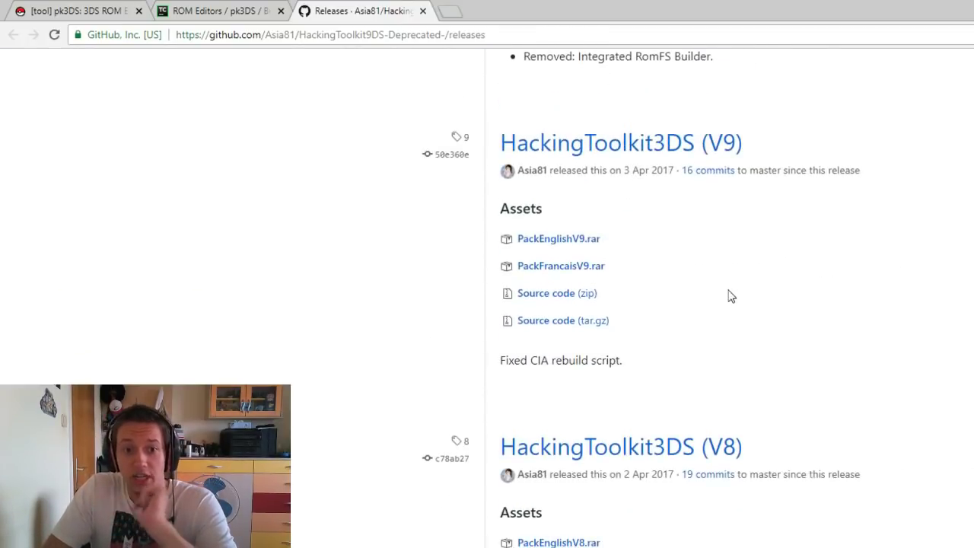
left_click_drag(784, 152, 430, 171)
left_click(355, 244)
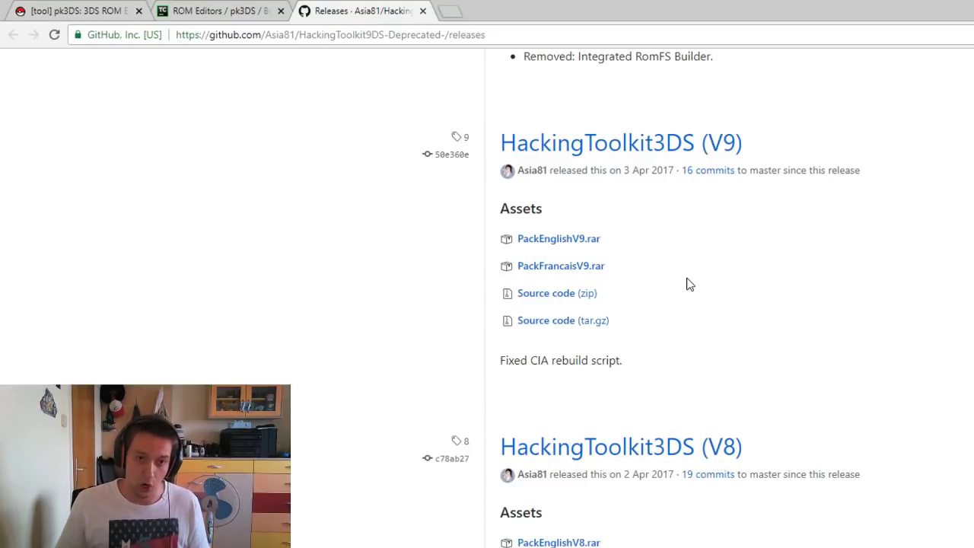
key("alt+Tab")
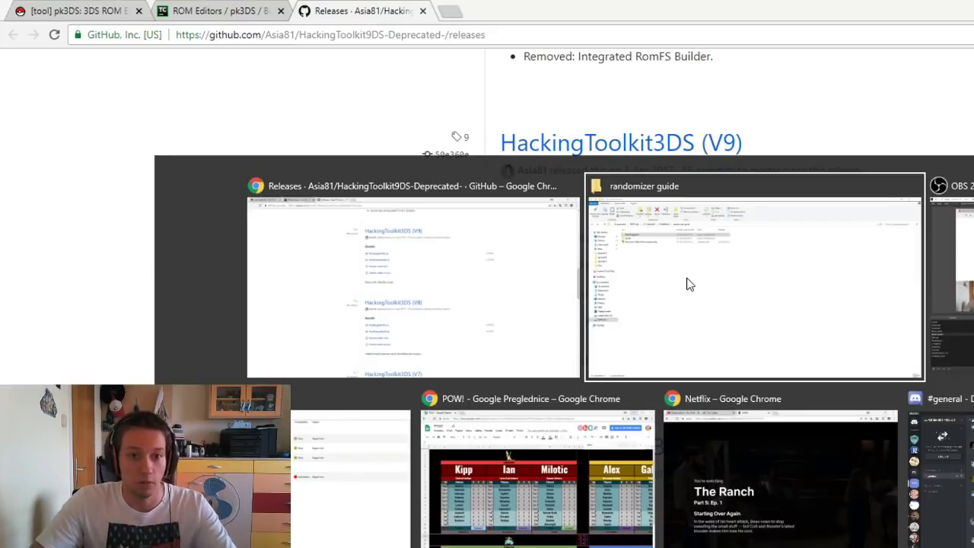
left_click(268, 216)
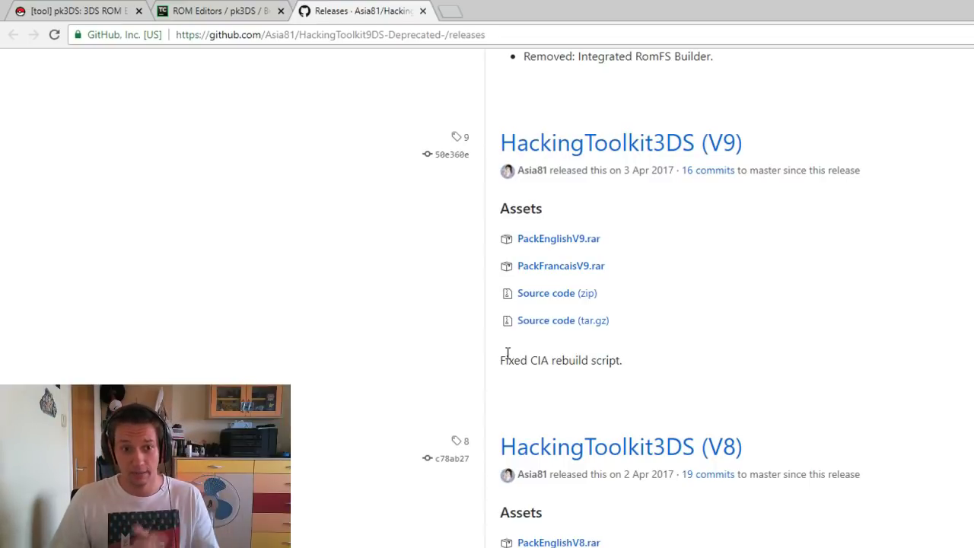
left_click(584, 243)
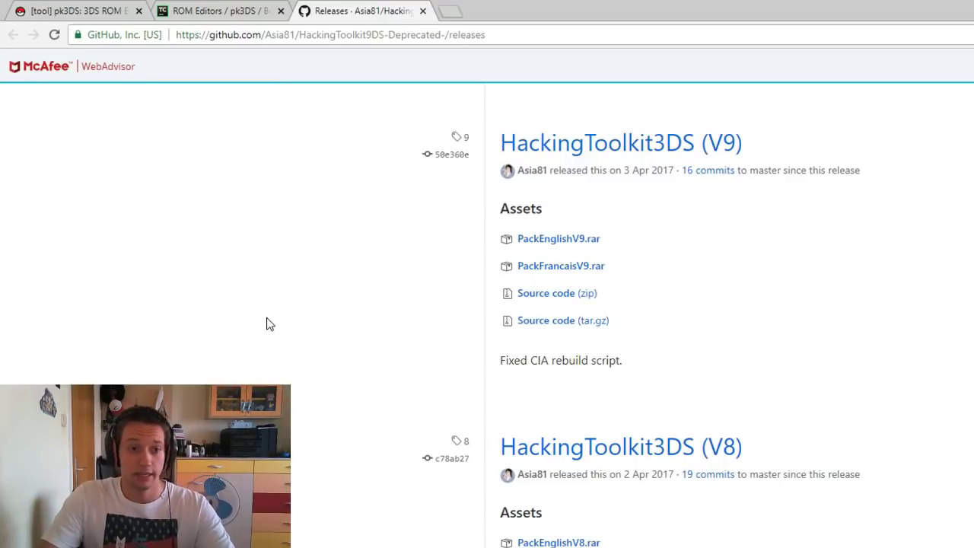
In File Explorer, delete the "something" folder from PackEnglishV9 and open the PackHack folder
key("alt+Tab")
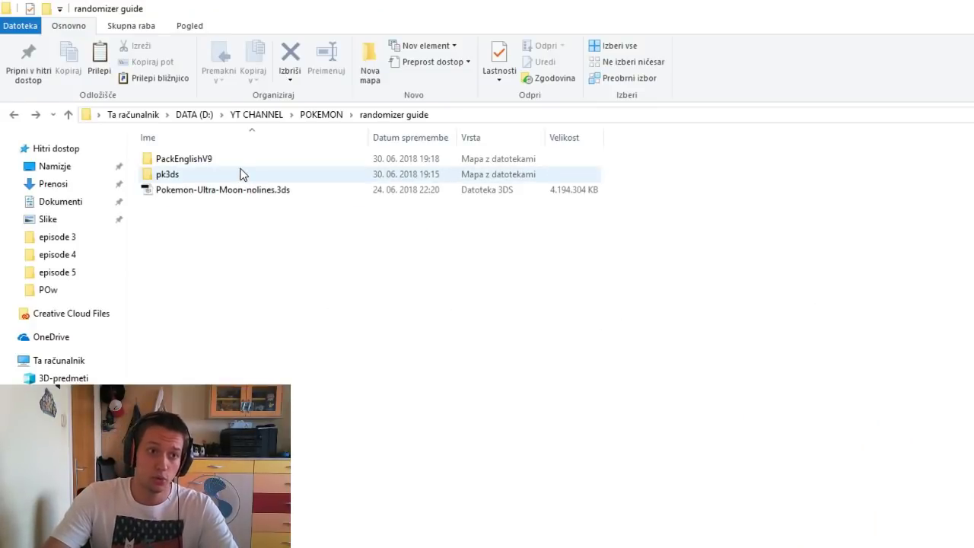
double_click(239, 167)
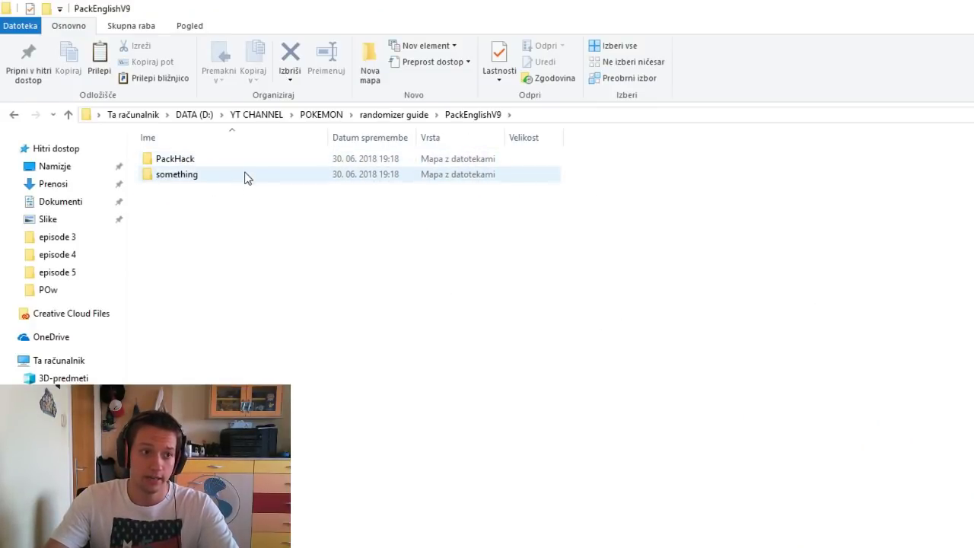
left_click(242, 183)
key("Delete")
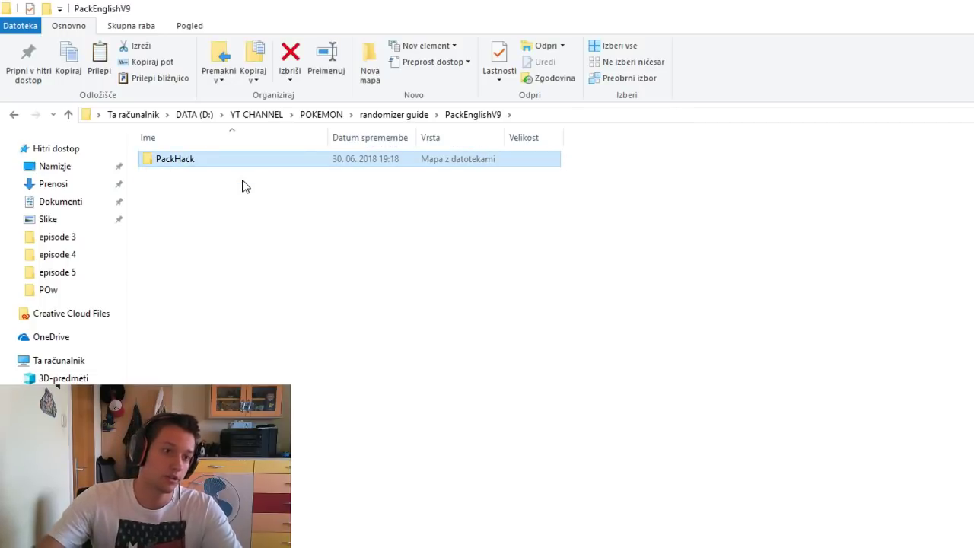
left_click(278, 266)
double_click(247, 162)
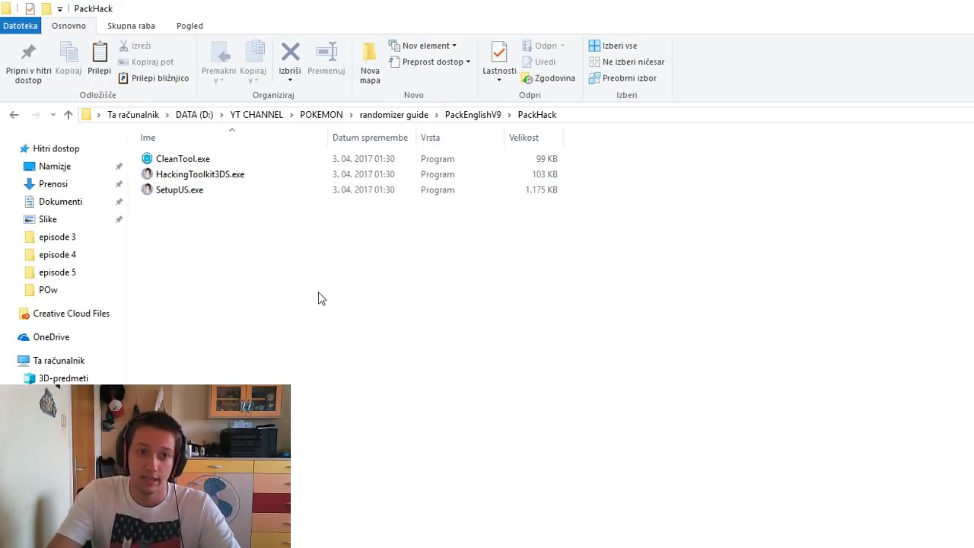
Move Pokemon-Ultra-Moon-nolines.3ds from the randomizer guide folder into PackEnglishV9's PackHack folder
key("BackSpace")
key("BackSpace")
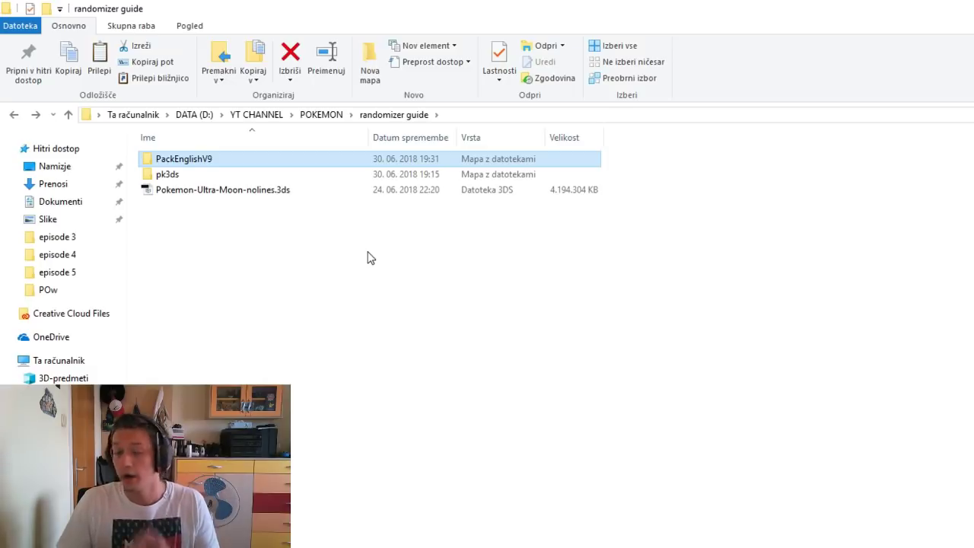
left_click(309, 191)
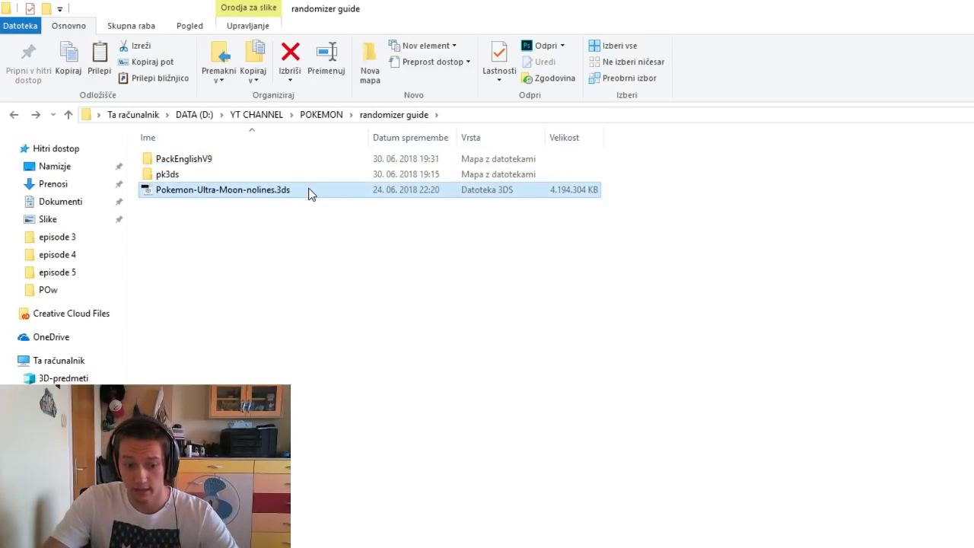
left_click(296, 213)
left_click(297, 192)
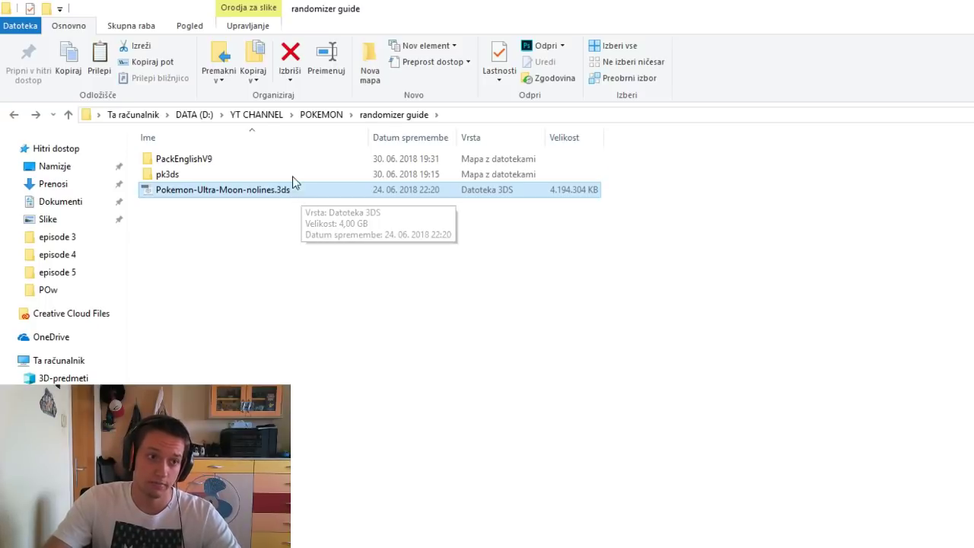
double_click(268, 163)
double_click(268, 164)
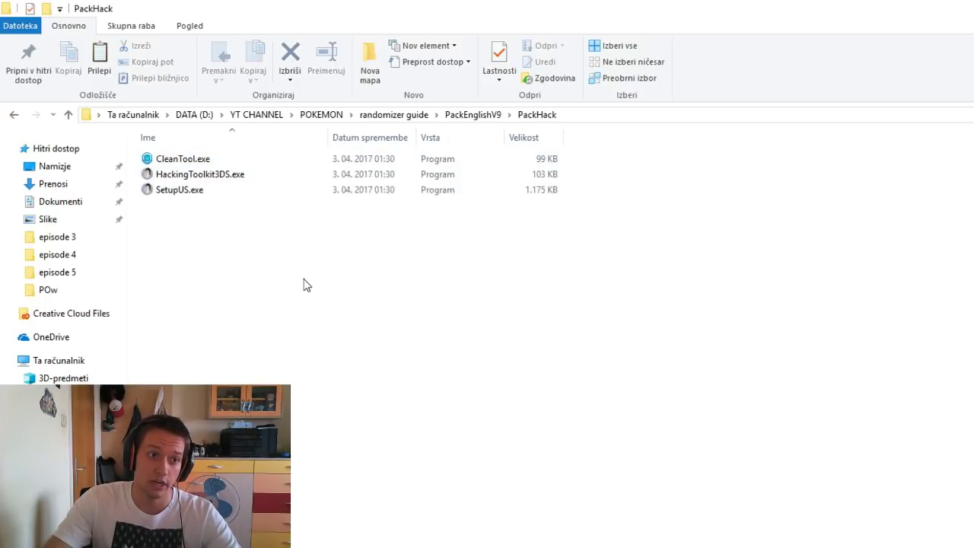
key("ctrl+v")
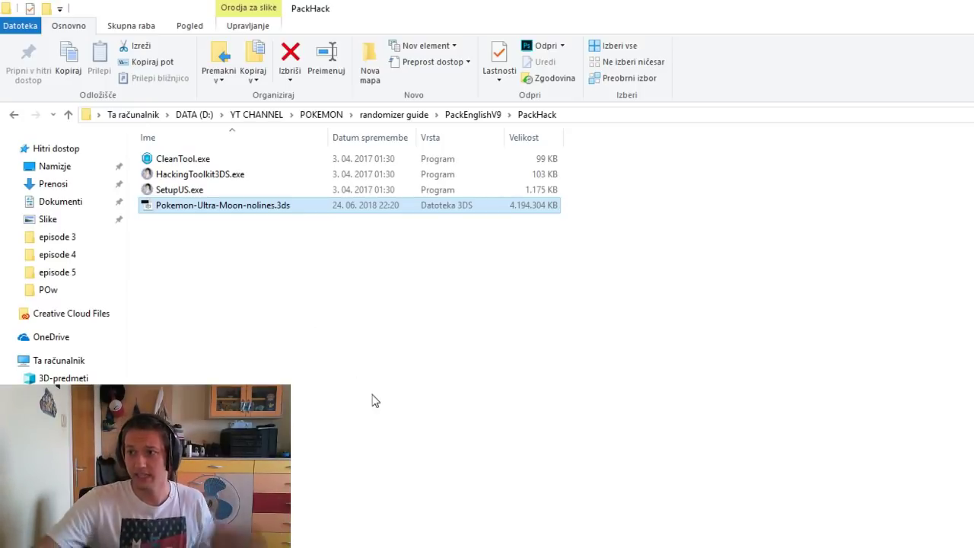
double_click(203, 176)
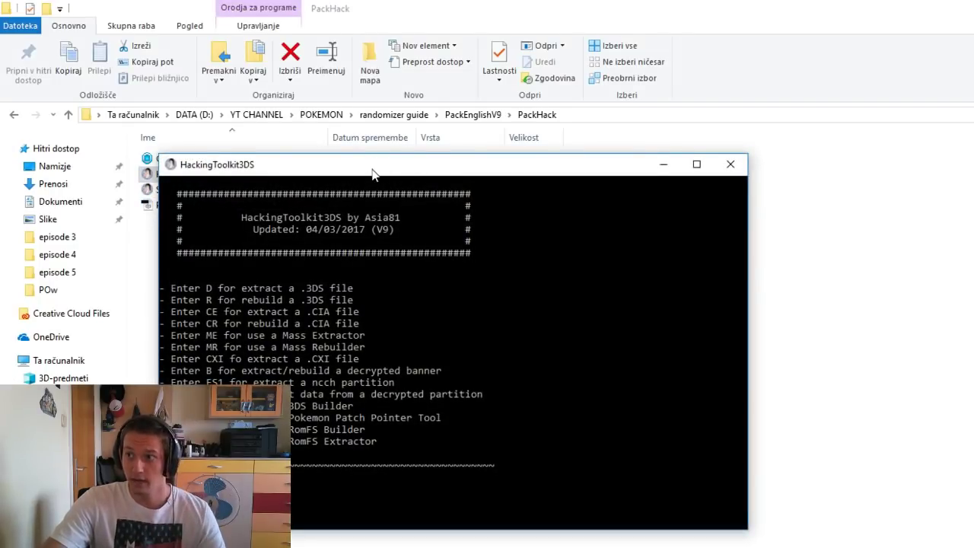
left_click_drag(373, 173, 510, 74)
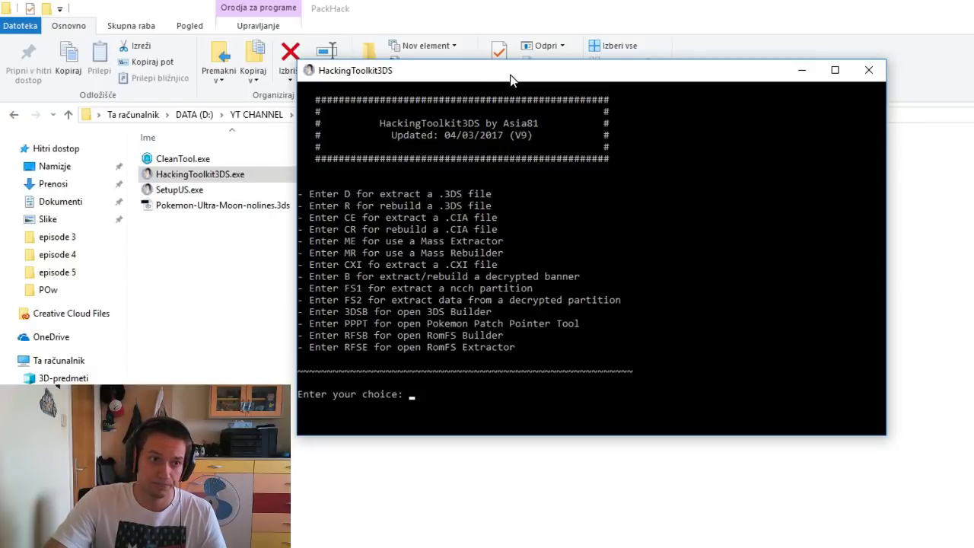
left_click(868, 70)
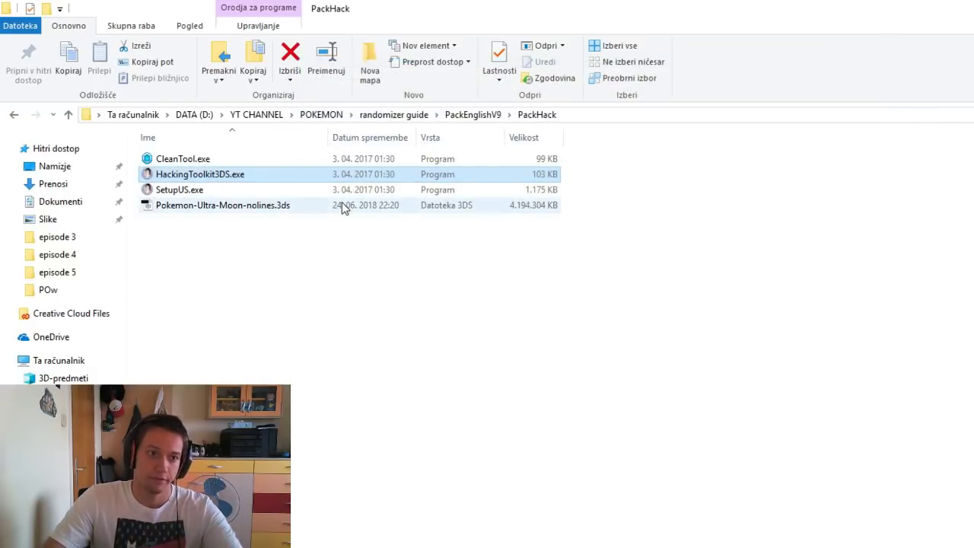
Rename the Pokemon-Ultra-Moon-nolines.3ds file in PackHack to Umoon.3ds
left_click(342, 205)
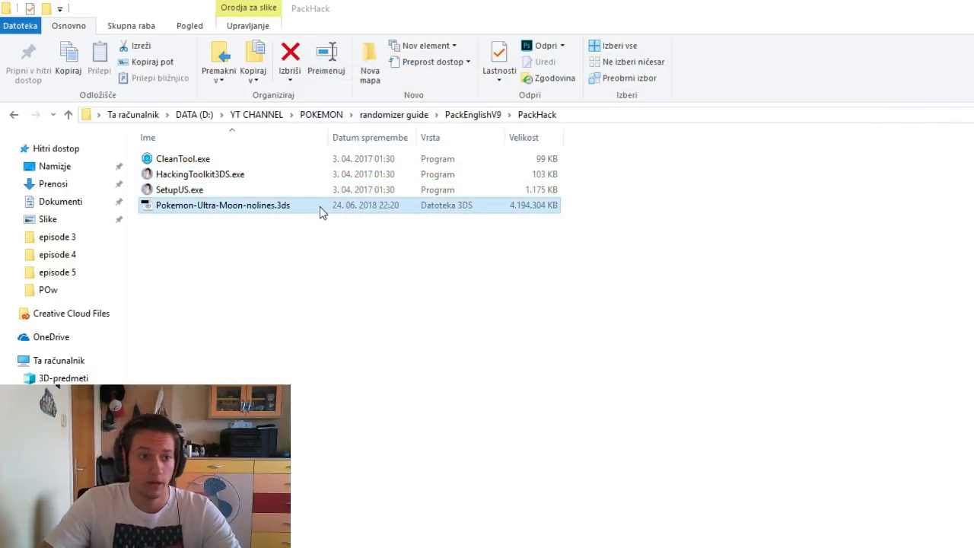
double_click(320, 207)
left_click(973, 50)
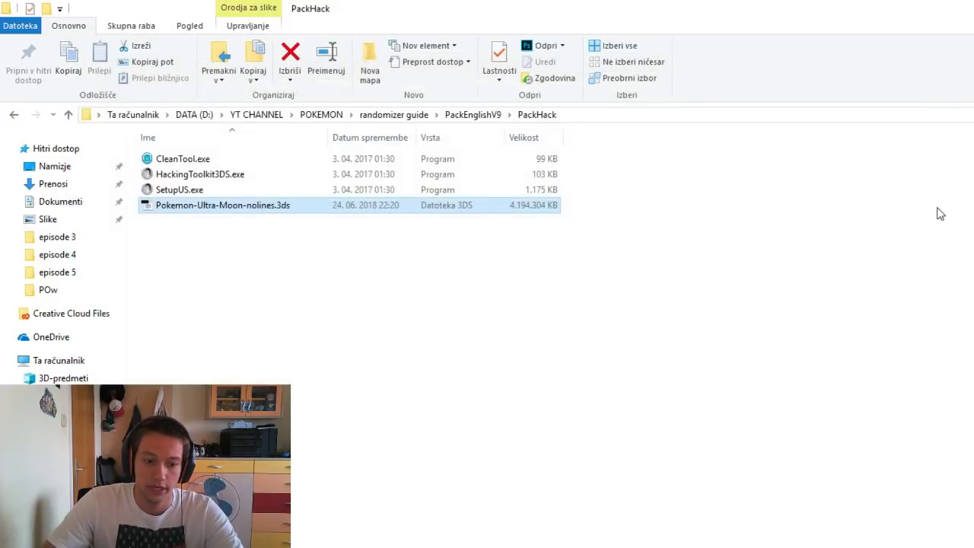
key("F2")
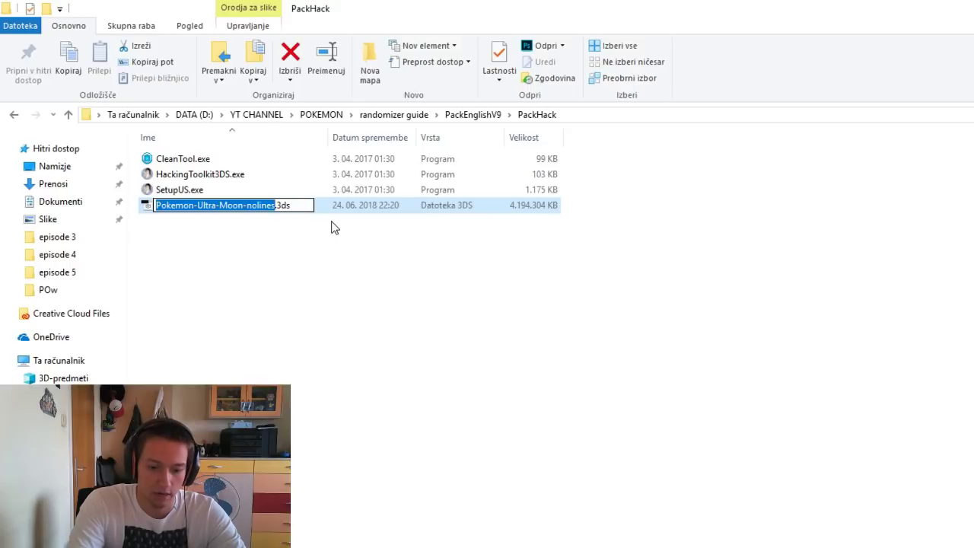
type("moon")
key("BackSpace")
key("BackSpace")
key("BackSpace")
key("BackSpace")
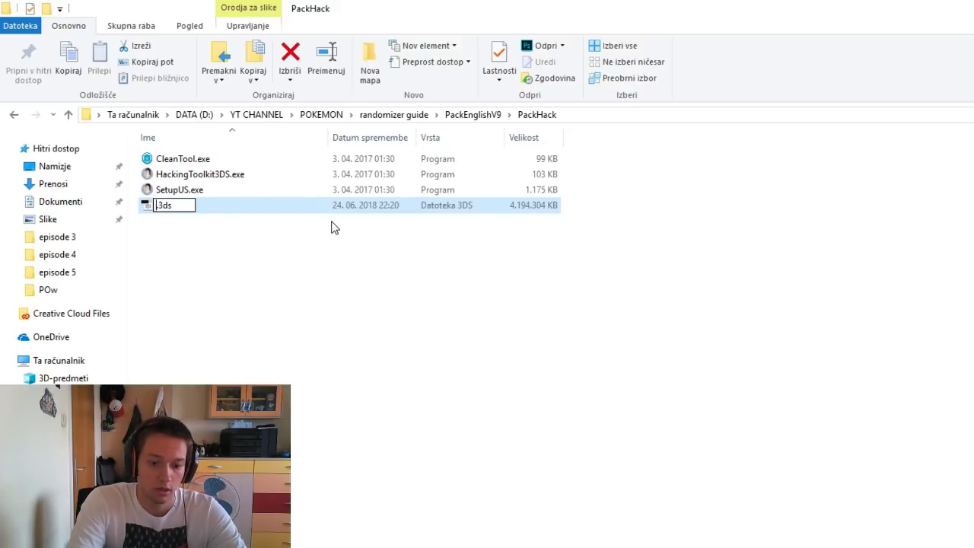
type("Umoon")
key("Return")
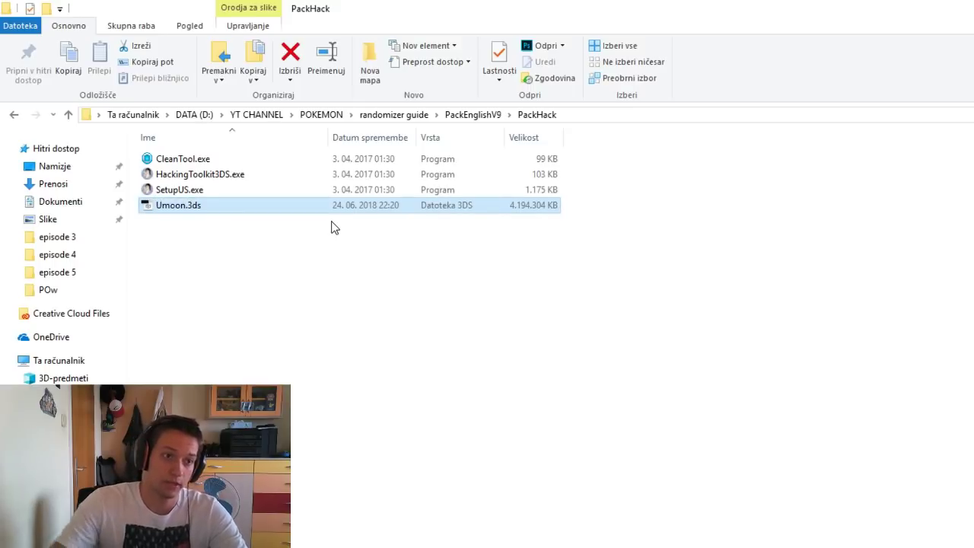
Launch HackingToolkit3DS.exe and choose option D to extract a .3DS file
double_click(253, 175)
left_click_drag(383, 198, 554, 103)
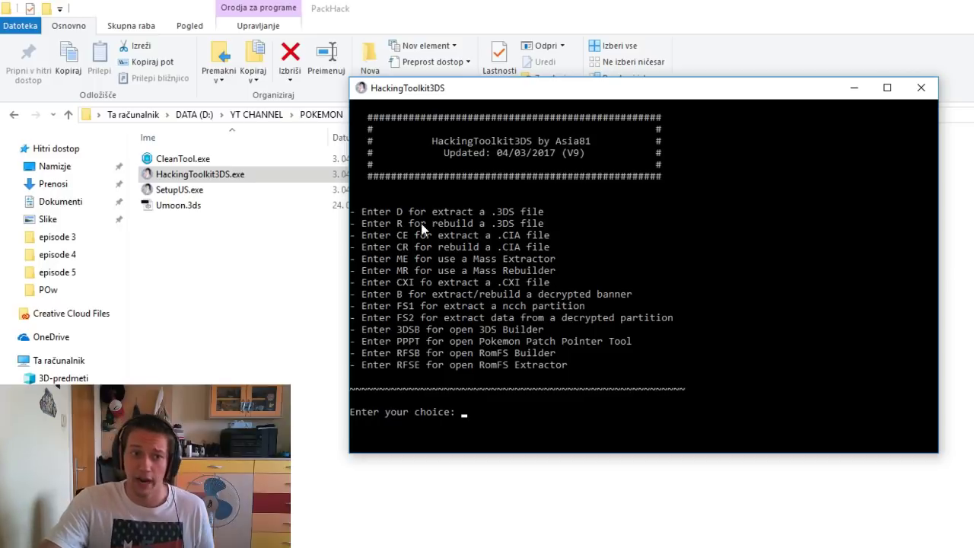
type("d")
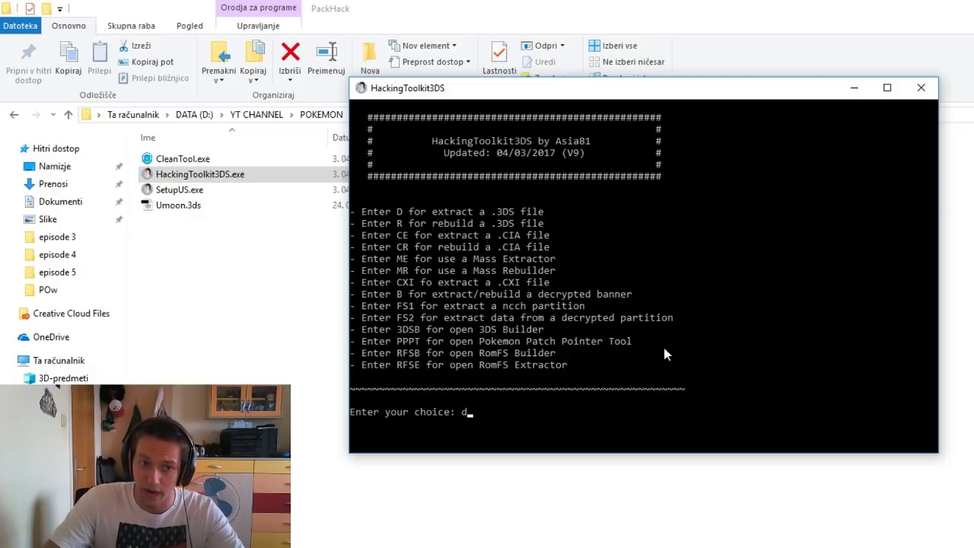
left_click(605, 423)
right_click(606, 420)
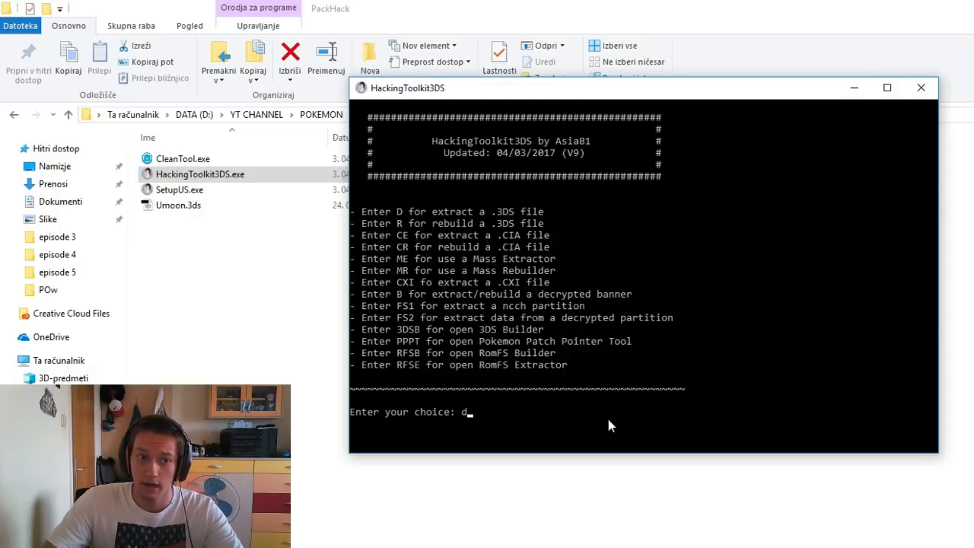
left_click(547, 412)
key("Return")
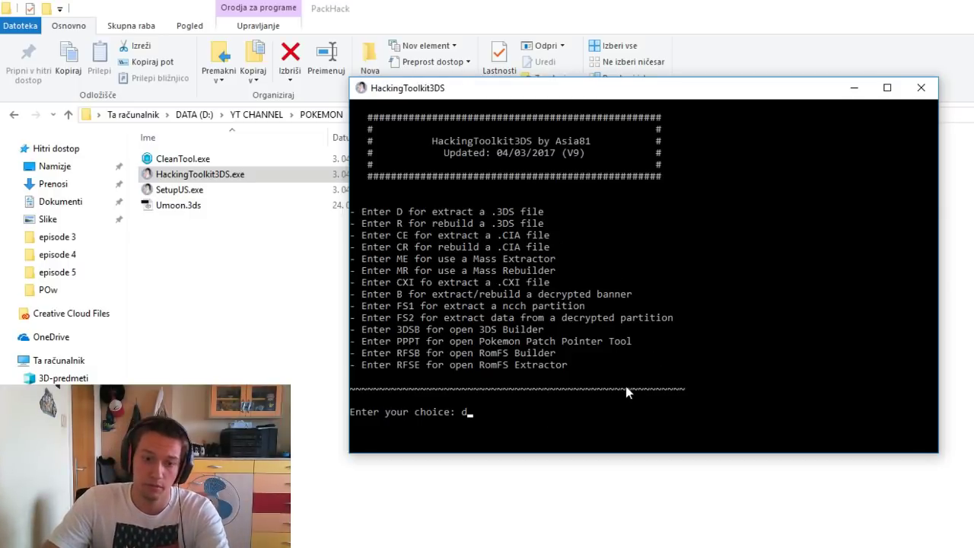
key("Return")
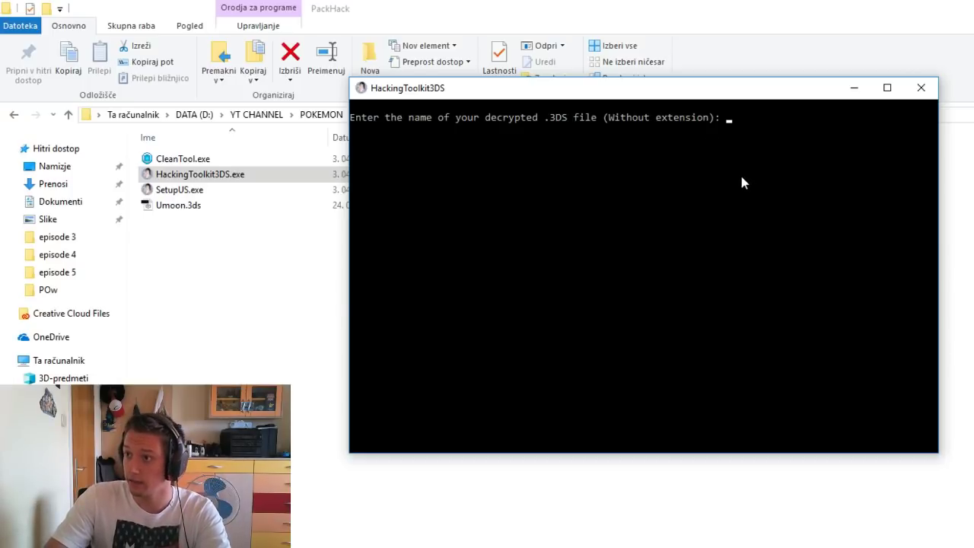
Extract the ROM named umoon without decompressing the code.bin file, and close HackingToolkit3DS
type("umon")
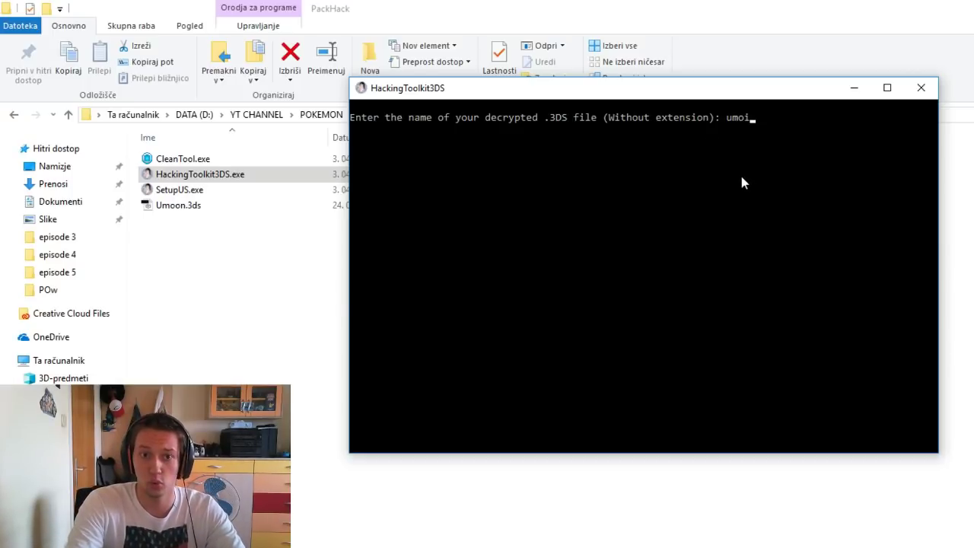
key("BackSpace")
type("on")
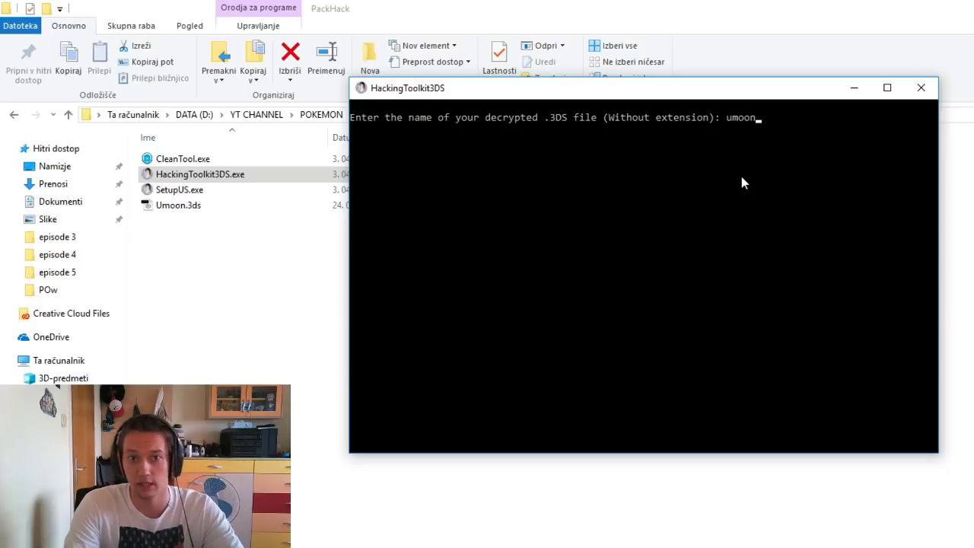
key("Return")
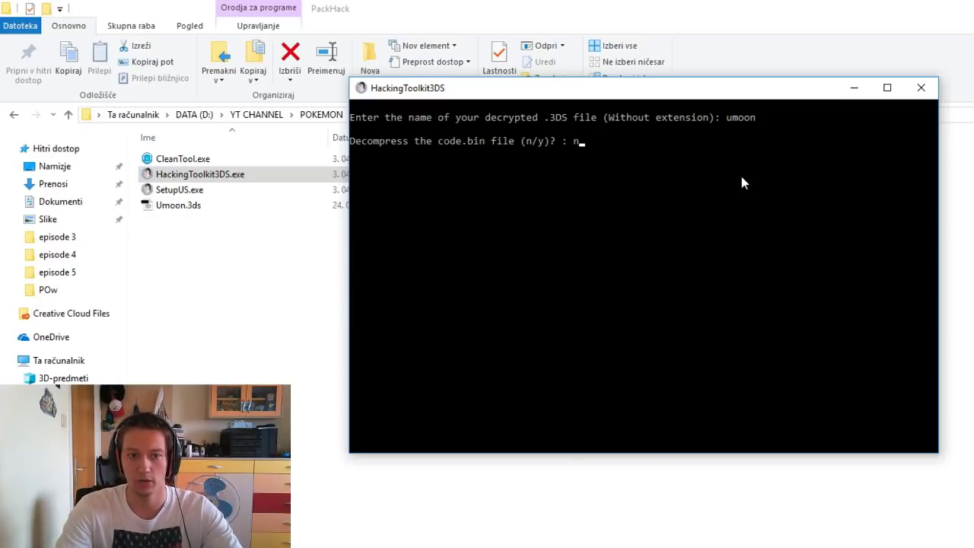
type("n")
key("Return")
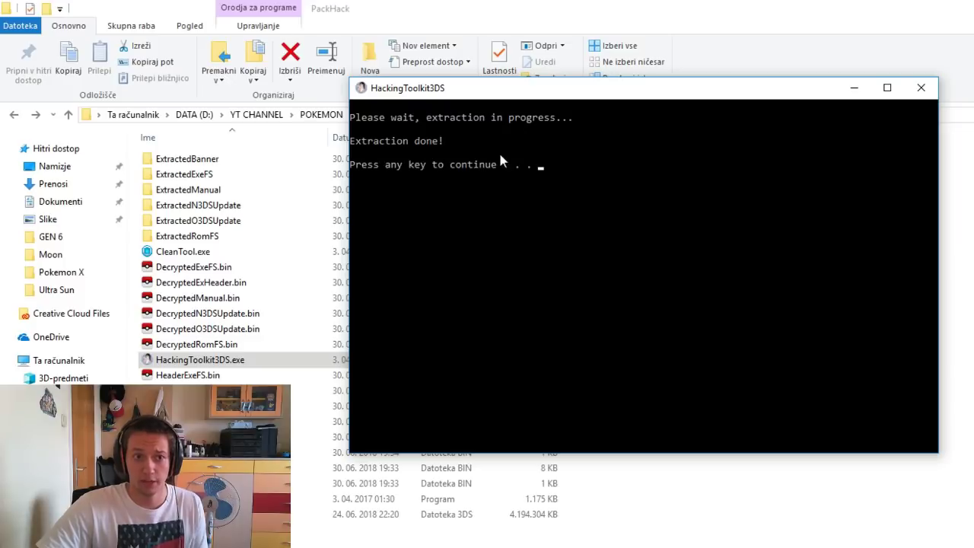
key("Return")
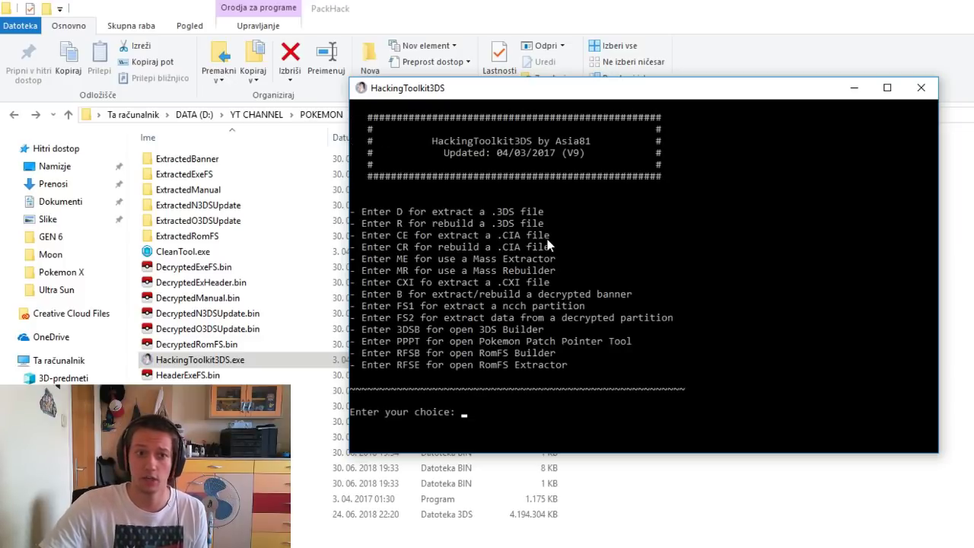
left_click(920, 87)
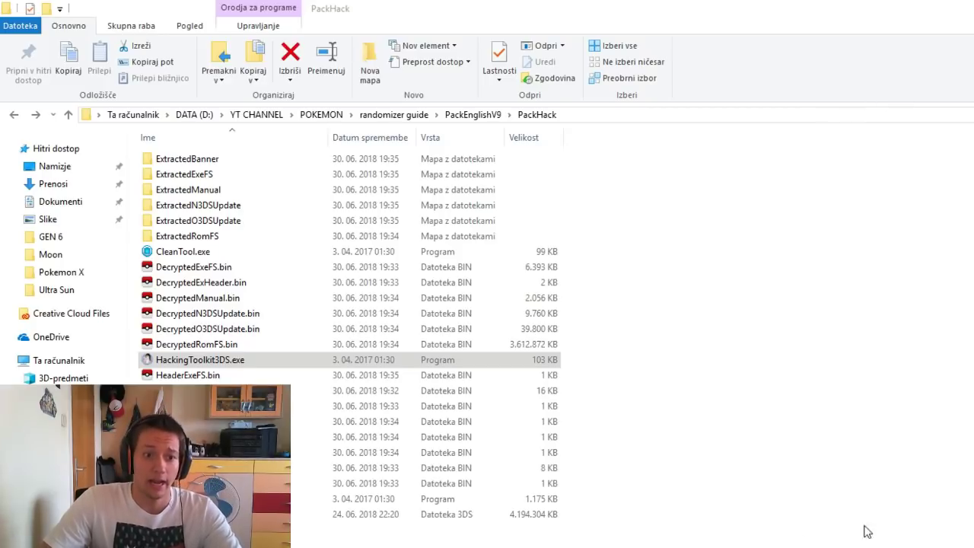
Look over the extracted files in PackHack, singling out the ExtractedExeFS and ExtractedRomFS folders
left_click_drag(833, 525, 338, 146)
left_click(885, 416)
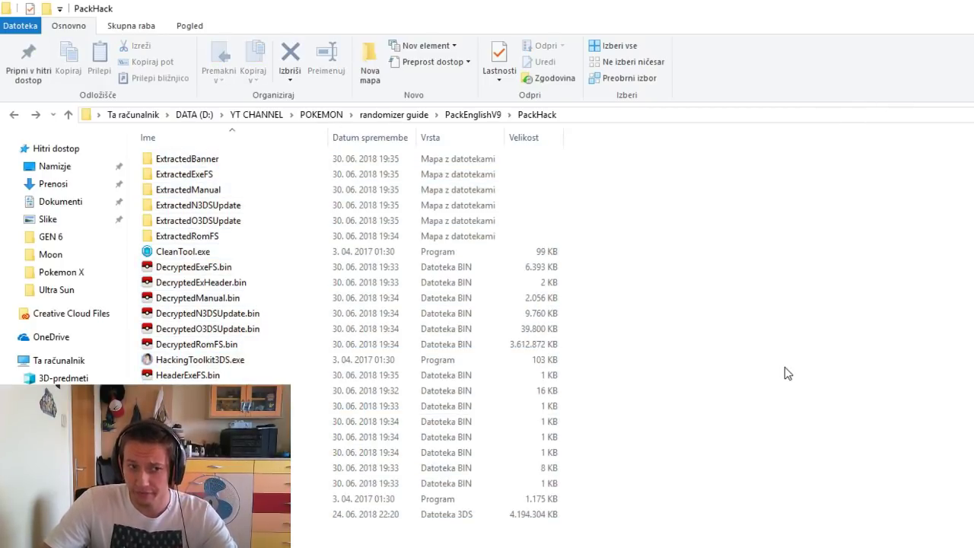
left_click_drag(841, 544, 230, 181)
left_click(230, 176)
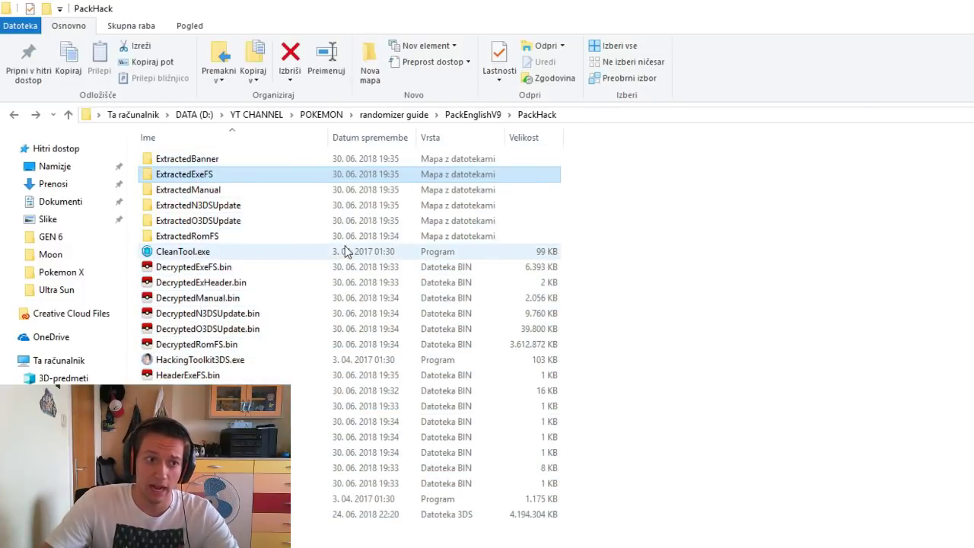
left_click(255, 237)
left_click(230, 176)
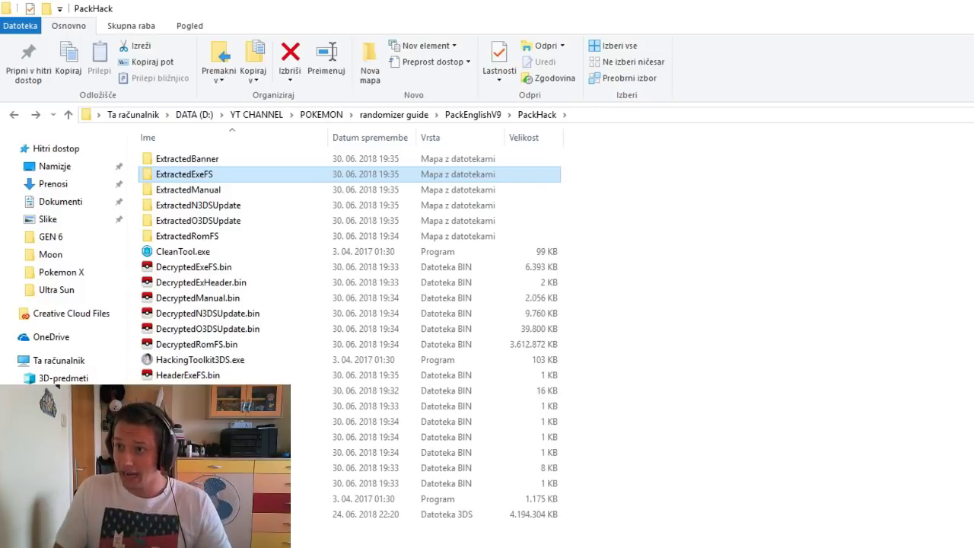
Copy everything in the PackHack folder and return to PackEnglishV9
key("ctrl+a")
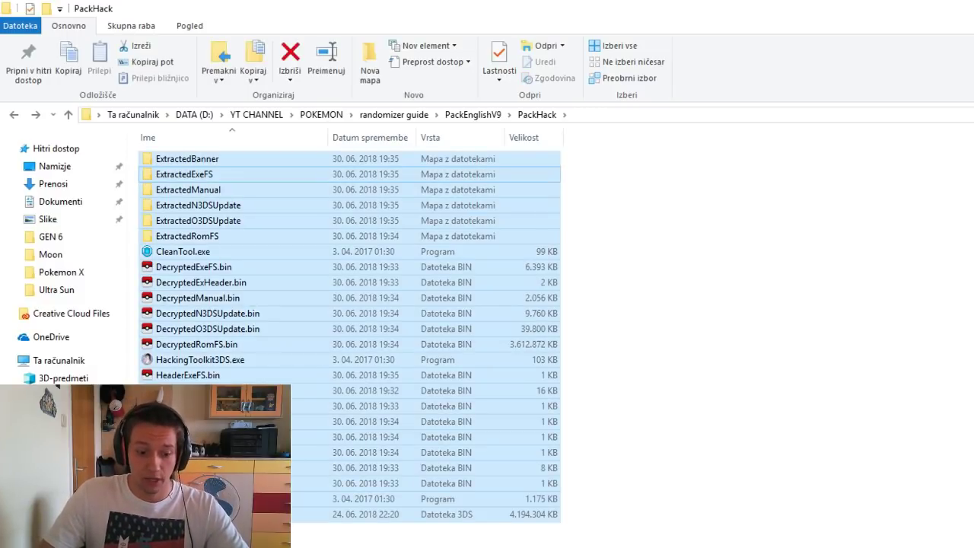
key("ctrl+c")
left_click(705, 529)
key("alt+Left")
Create a folder named "something" in PackEnglishV9 and paste the copied PackHack contents into it
right_click(389, 260)
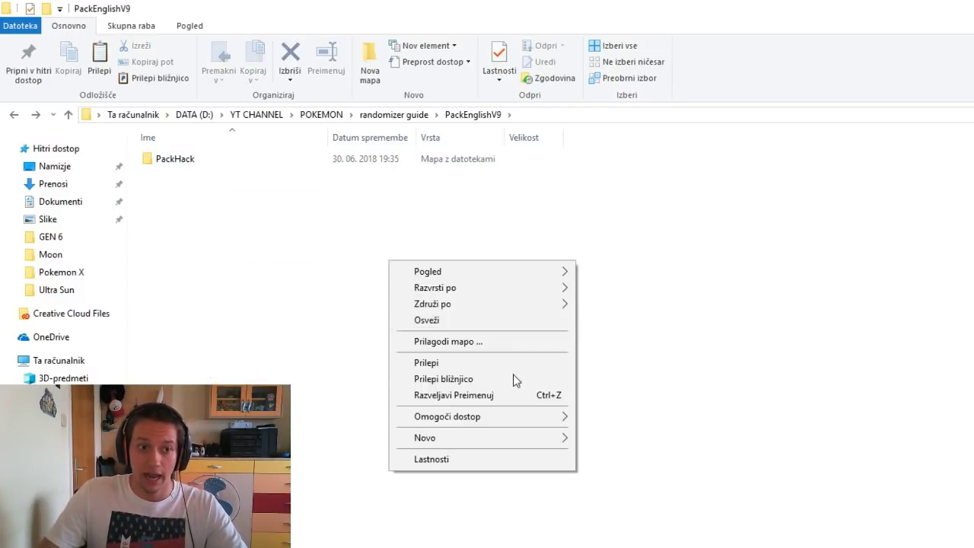
mouse_move(498, 440)
left_click(624, 426)
right_click(461, 419)
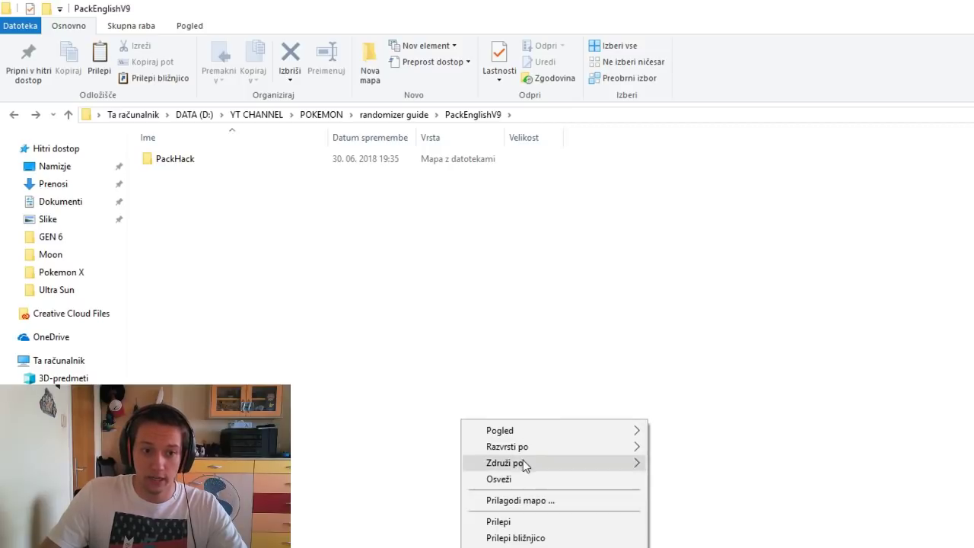
key("ctrl+shift+n")
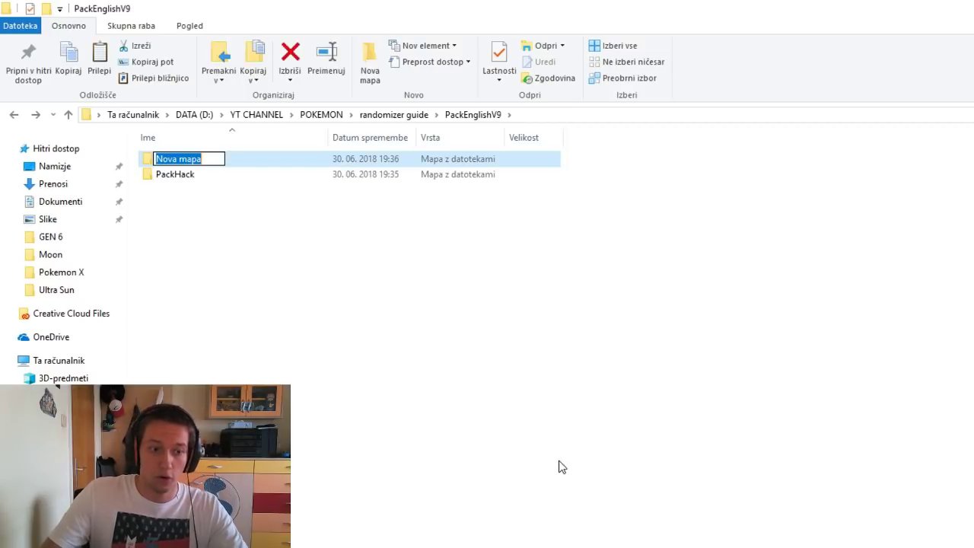
type("something")
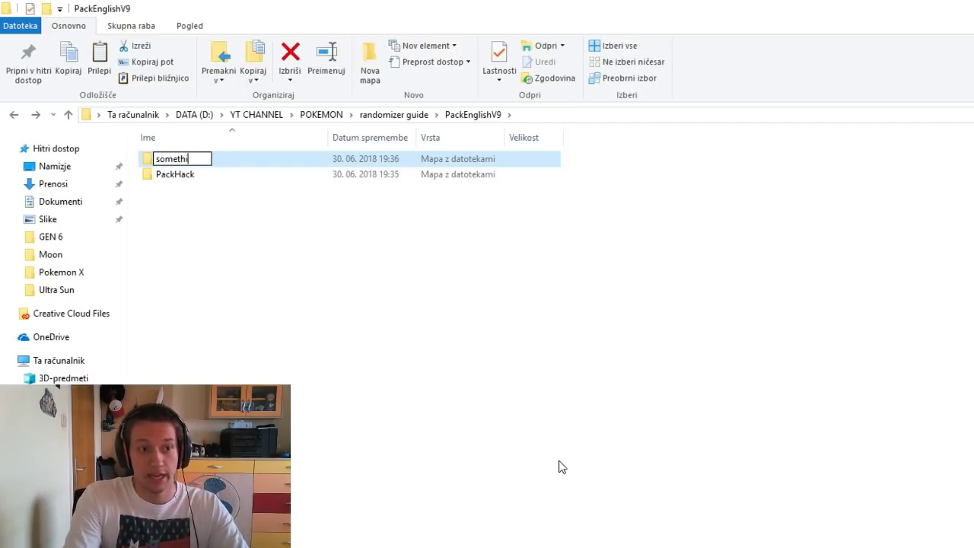
key("Return")
key("Return")
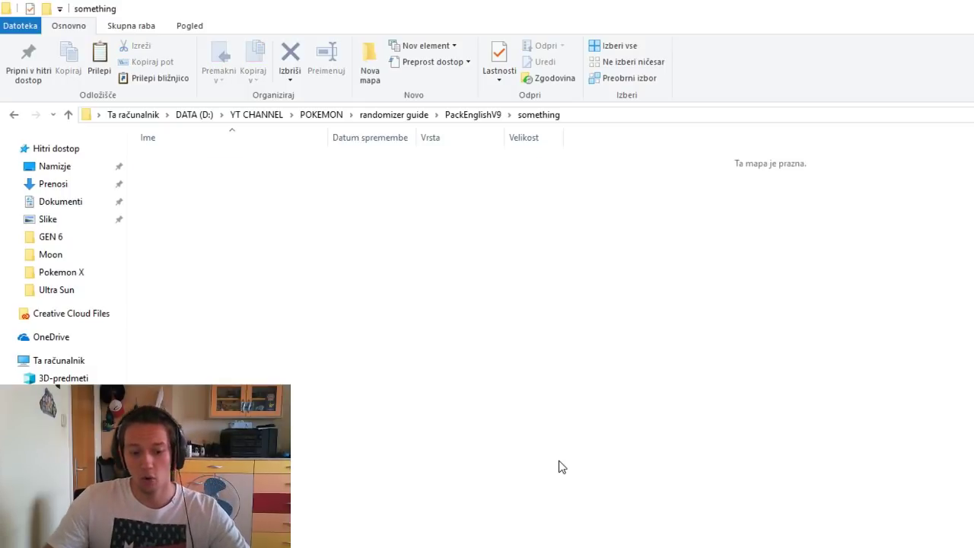
key("ctrl+v")
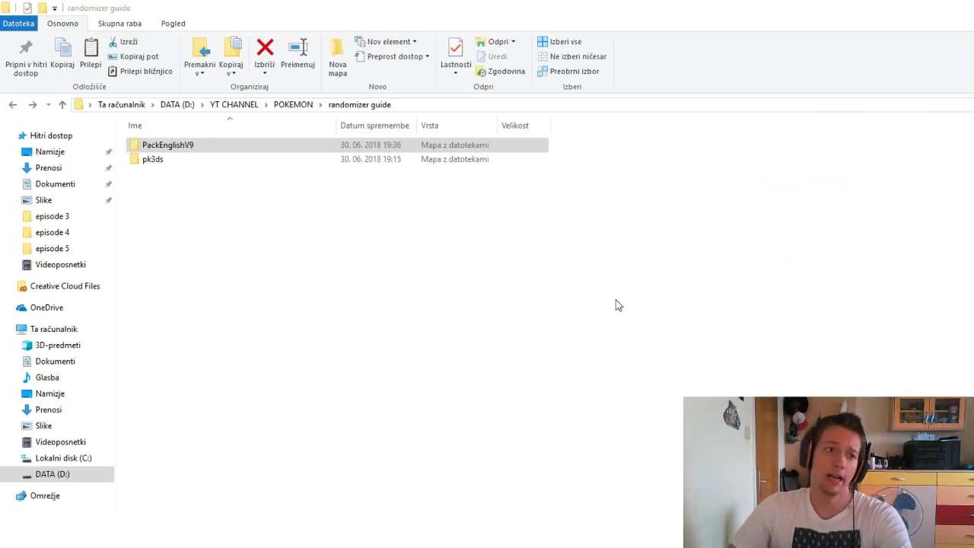
Leave the randomizer guide folder and go back to the POKEMON folder
key("Return")
key("alt+Left")
key("alt+Left")
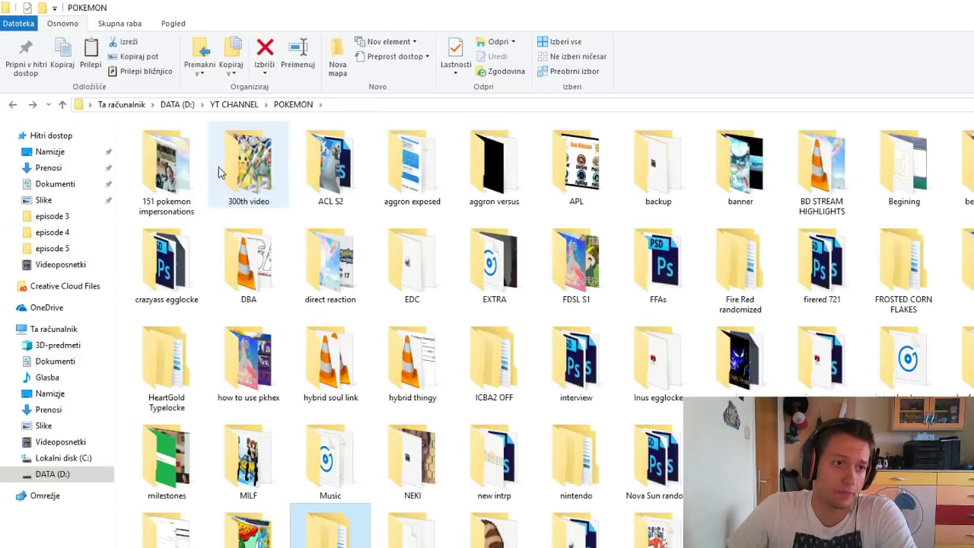
Find and open the randomizer guide folder inside the POKEMON folder
key("alt+Left")
double_click(479, 177)
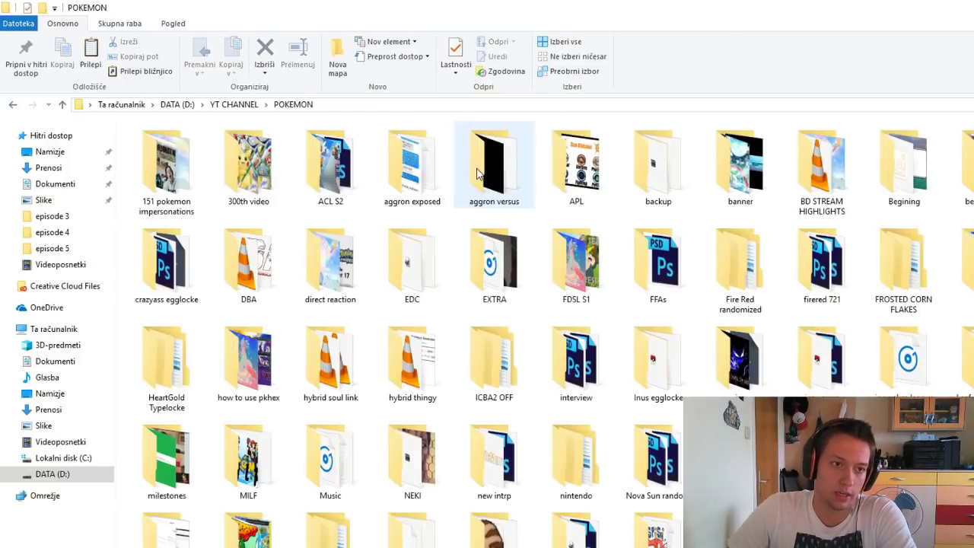
scroll(648, 242, "down", 3)
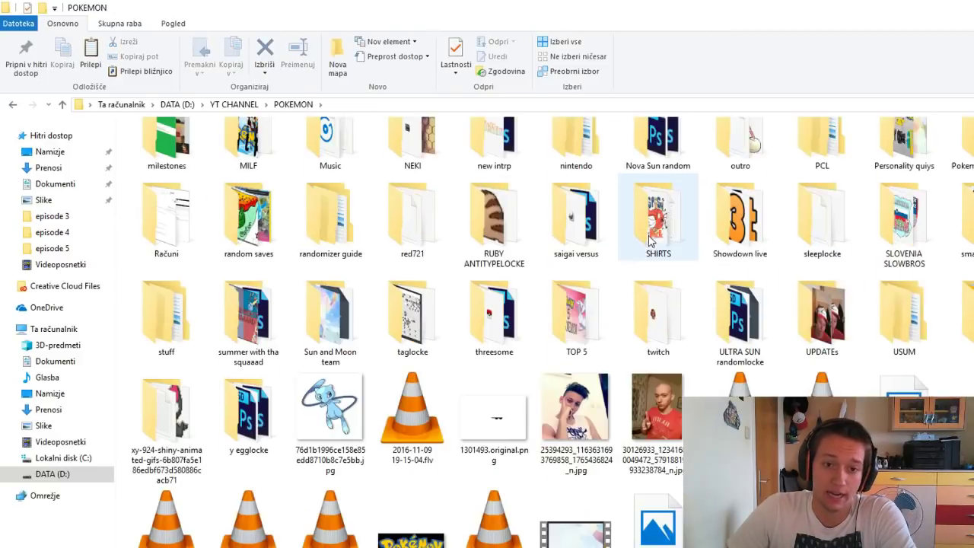
scroll(661, 222, "up", 3)
scroll(661, 222, "down", 3)
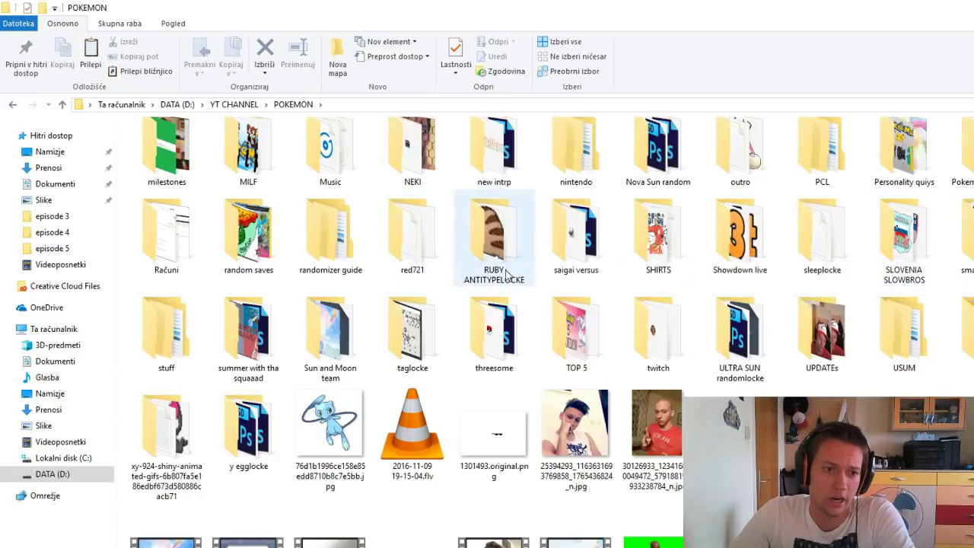
double_click(298, 206)
left_click(235, 162)
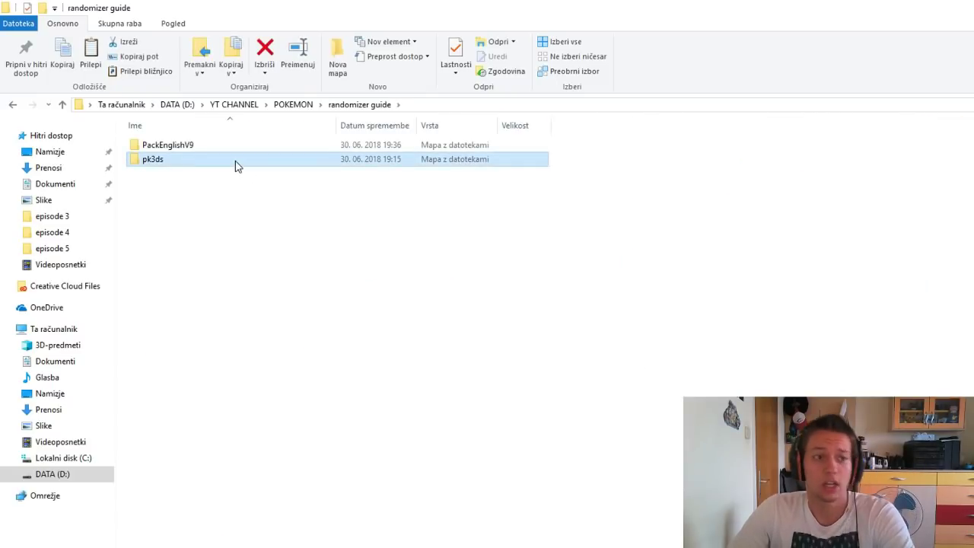
Look over the extracted game files in the "something" folder of PackEnglishV9
double_click(235, 163)
key("alt+Left")
double_click(233, 146)
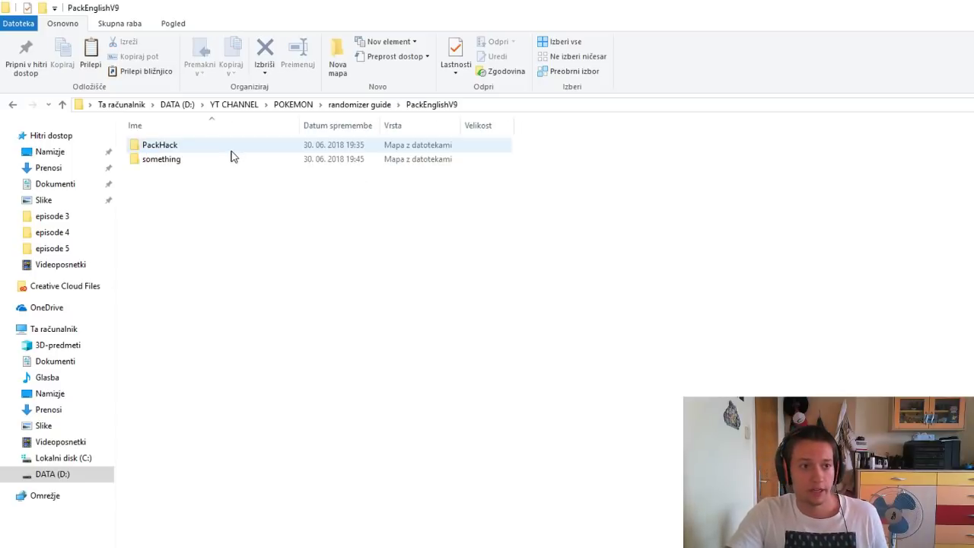
double_click(234, 160)
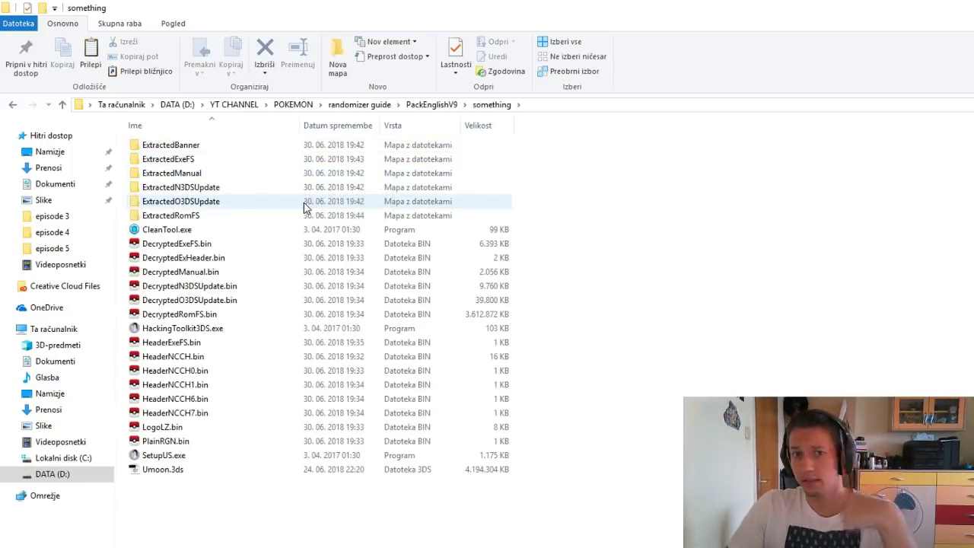
key("alt+Left")
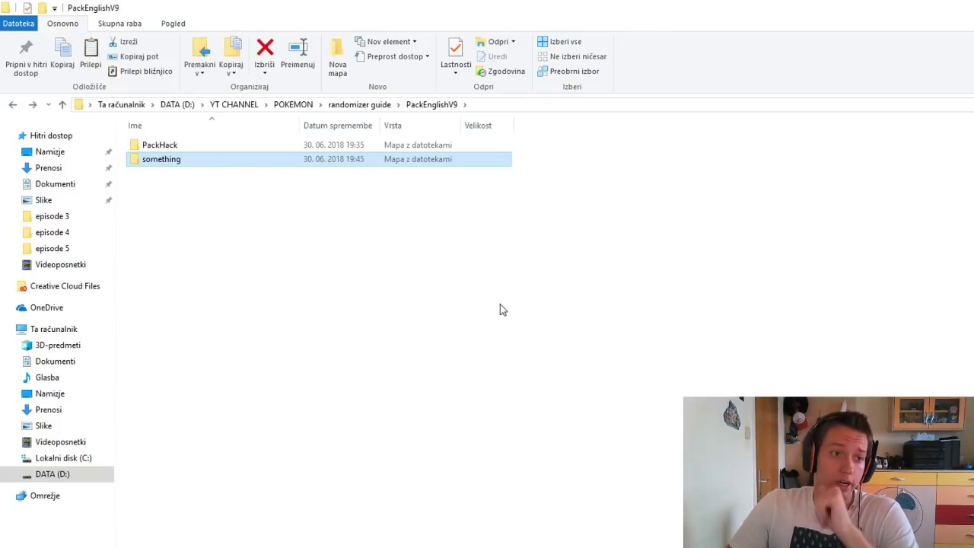
Launch pk3DS.exe from the pk3DS Build 357 folder and dismiss the startup alert
key("alt+Left")
double_click(293, 159)
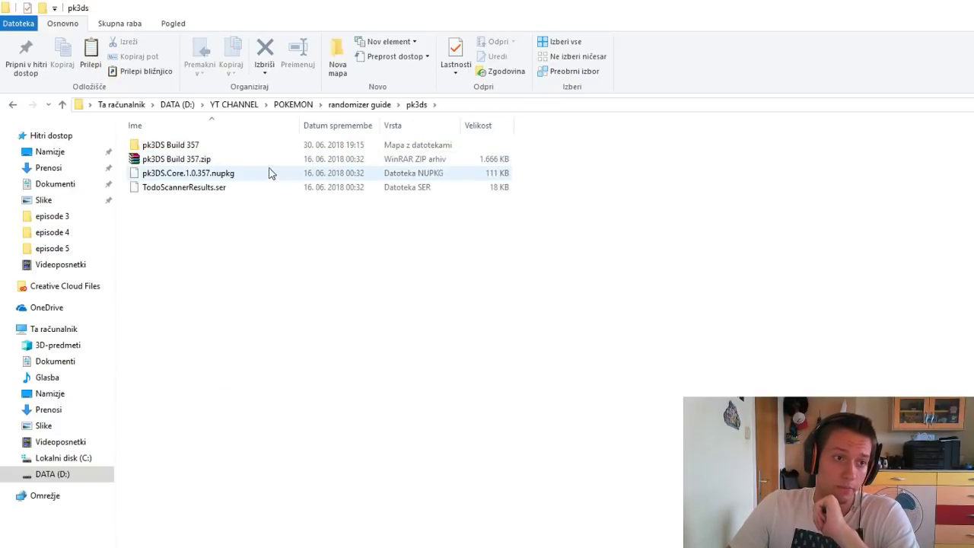
double_click(245, 146)
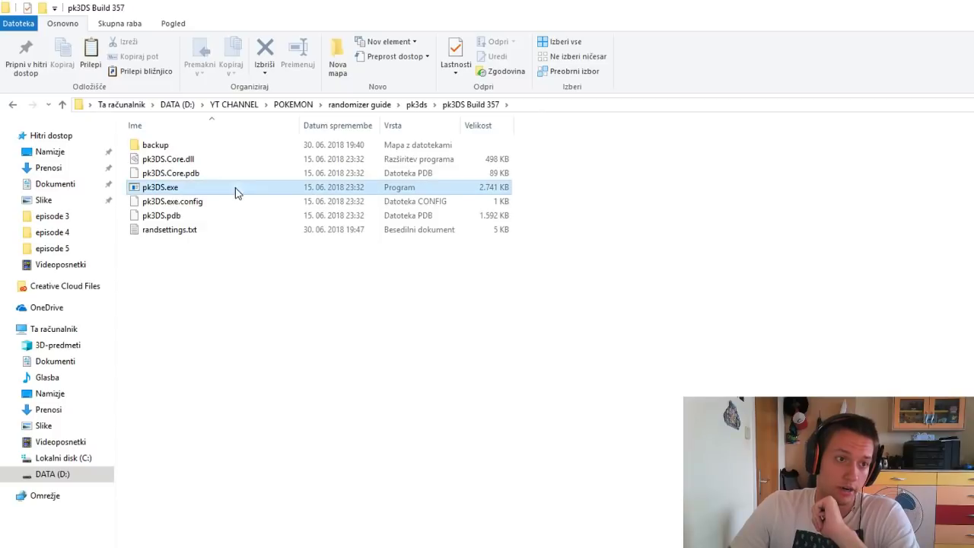
double_click(237, 188)
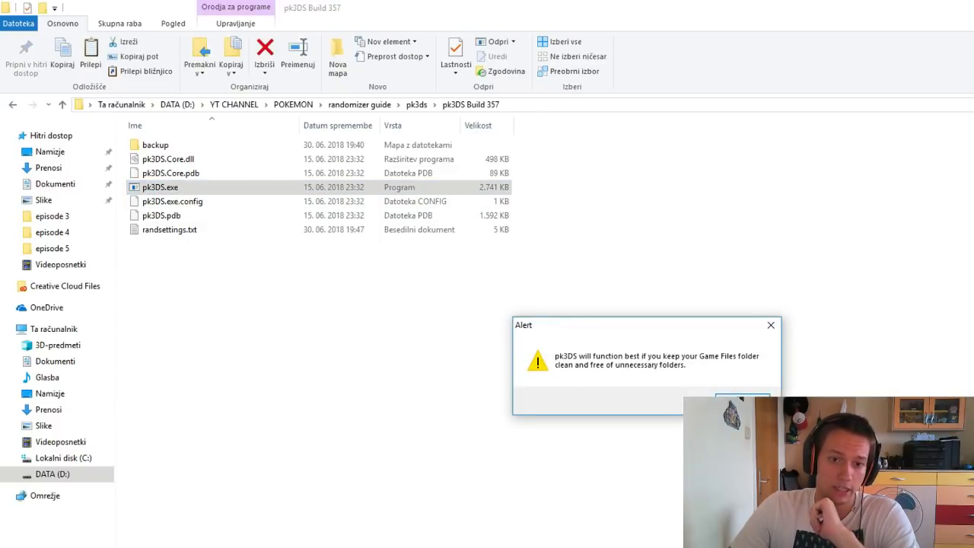
left_click(727, 403)
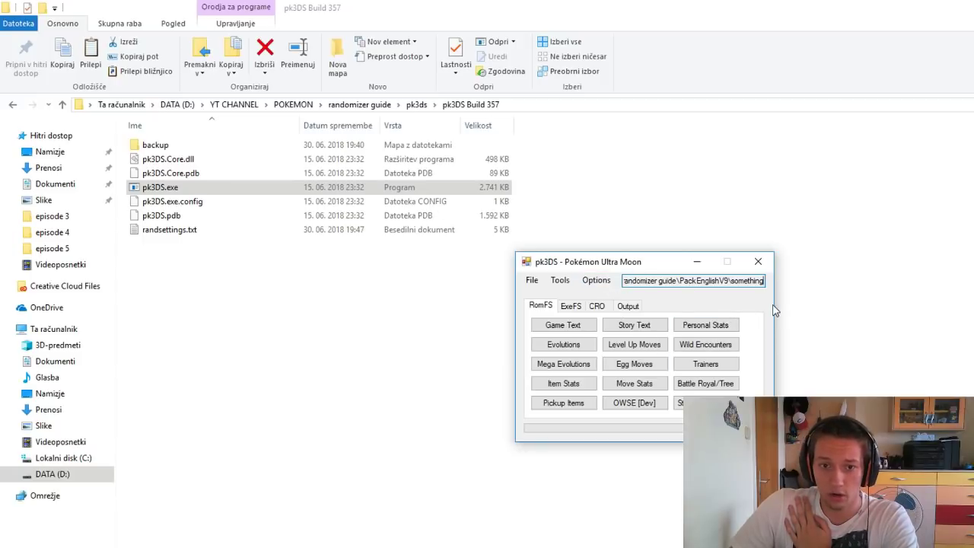
Widen the pk3DS window to show more of the game folder path and move it aside
left_click_drag(774, 311, 833, 317)
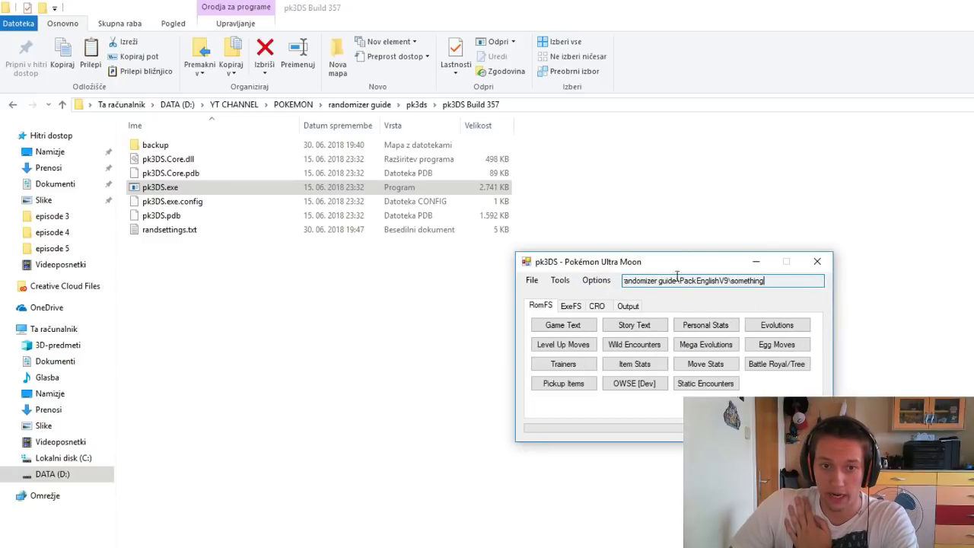
left_click(666, 279)
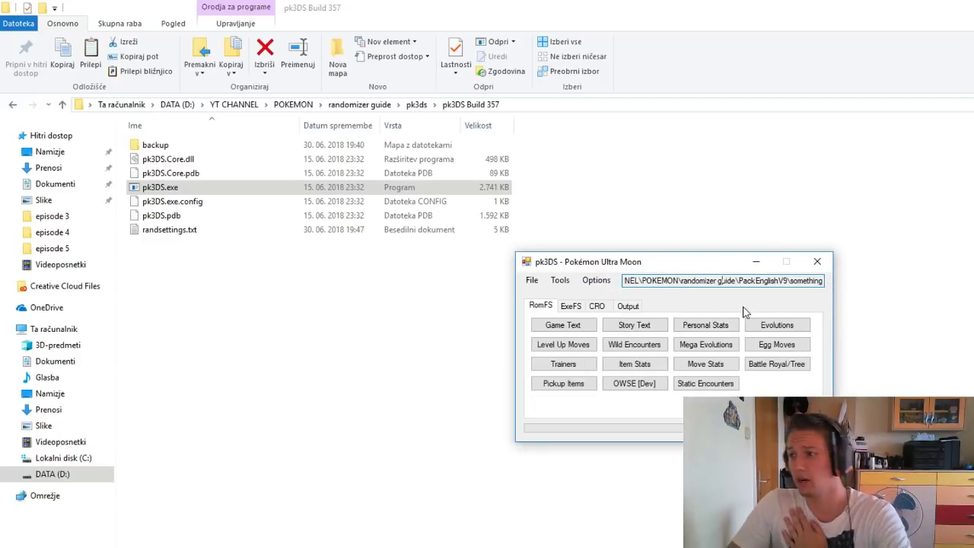
left_click_drag(694, 263, 614, 254)
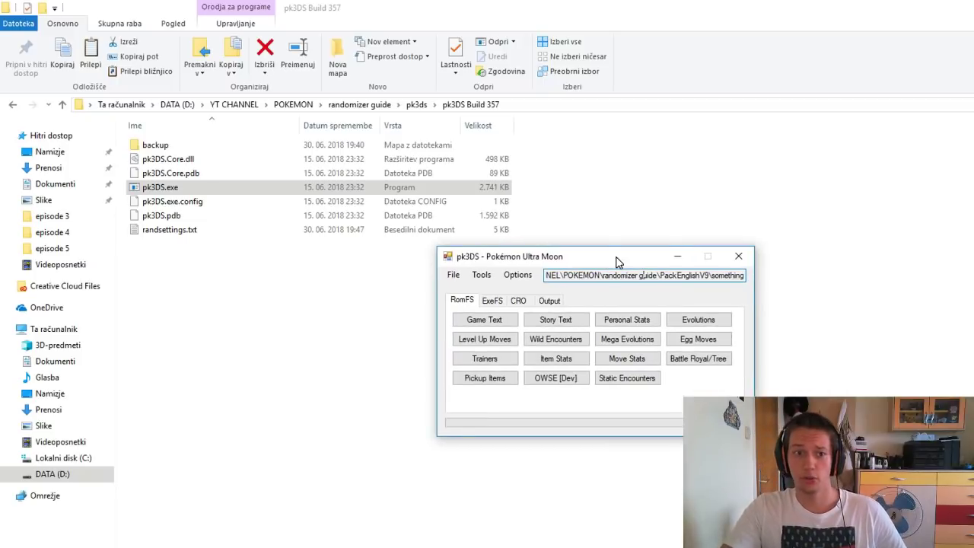
Load the "something" folder from PackEnglishV9 into pk3DS as the game folder and accept the alert
left_click(270, 309)
key("alt+Left")
key("alt+Left")
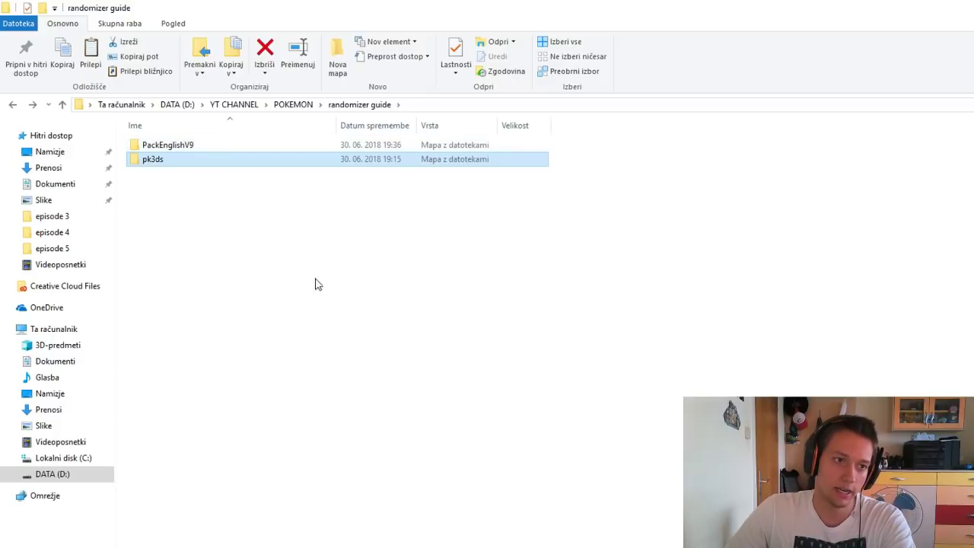
double_click(254, 148)
left_click(222, 159)
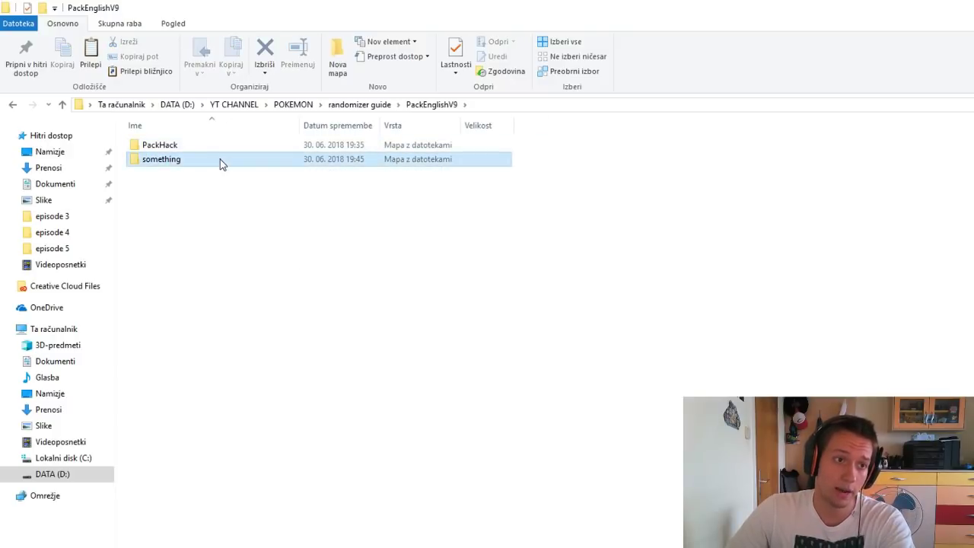
left_click_drag(220, 159, 585, 287)
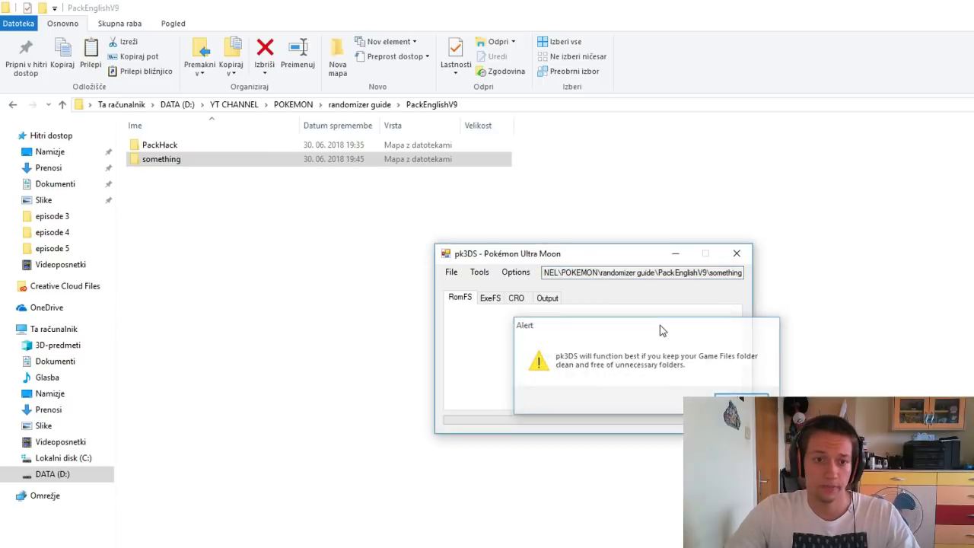
key("Return")
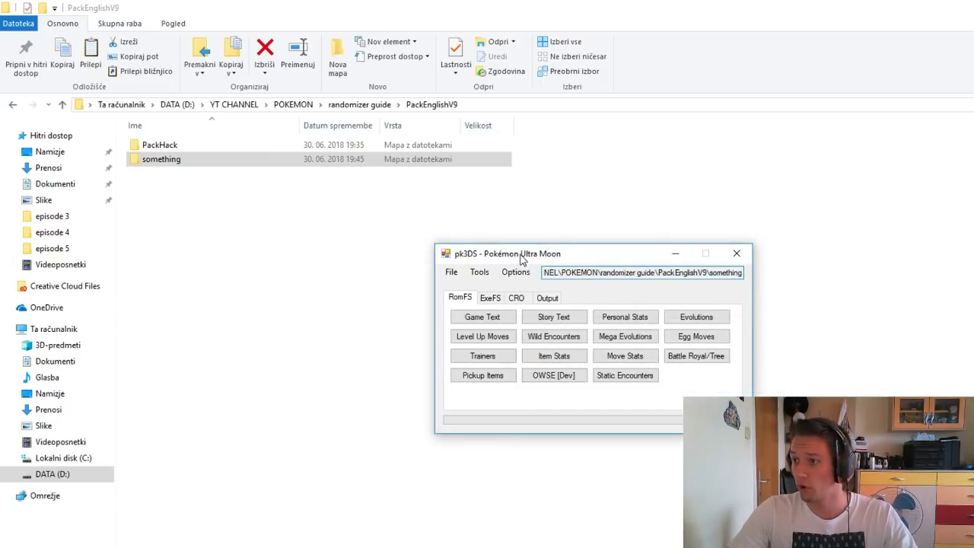
left_click_drag(521, 257, 402, 203)
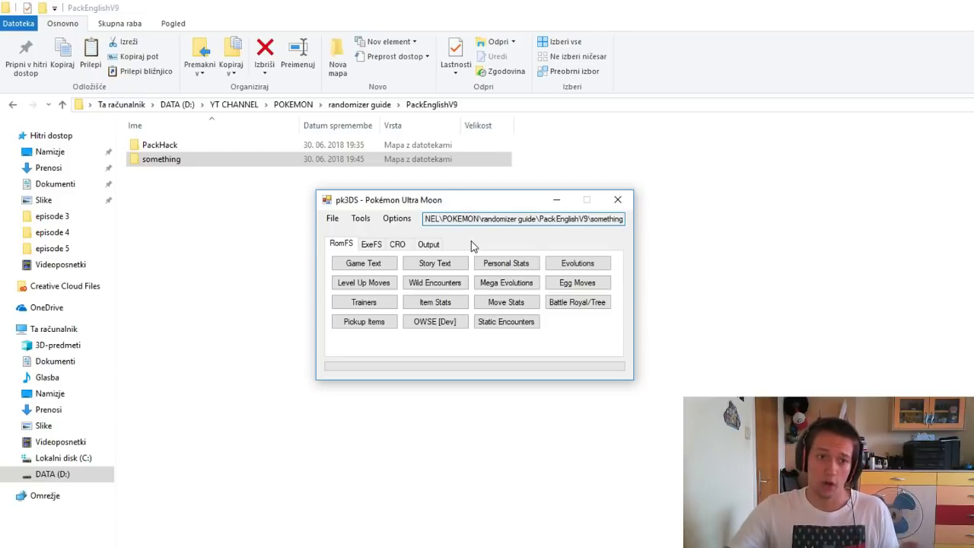
In the Personal Stats editor's enhancements, turn off Catch Rate randomization and apply the Quick Hatch Eggs modifier to all species
left_click(511, 265)
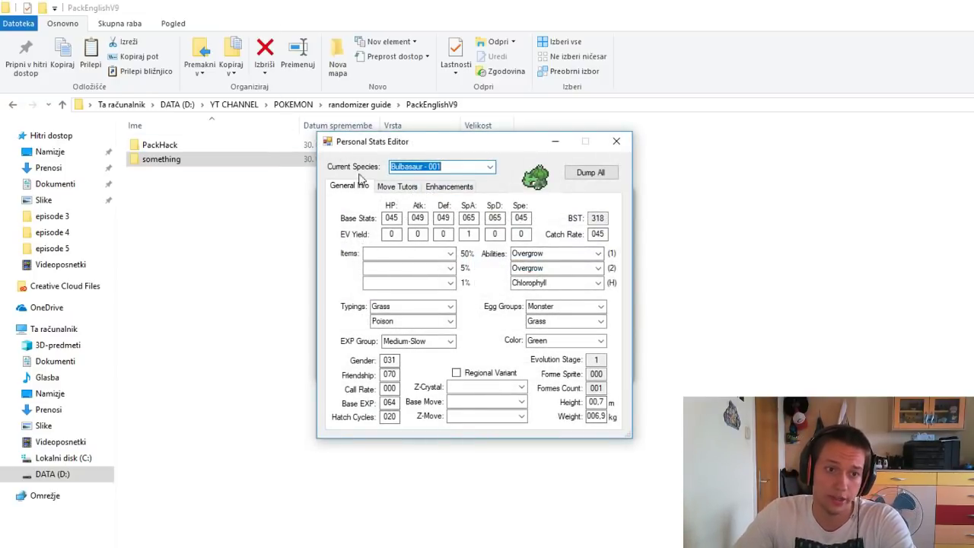
left_click(403, 186)
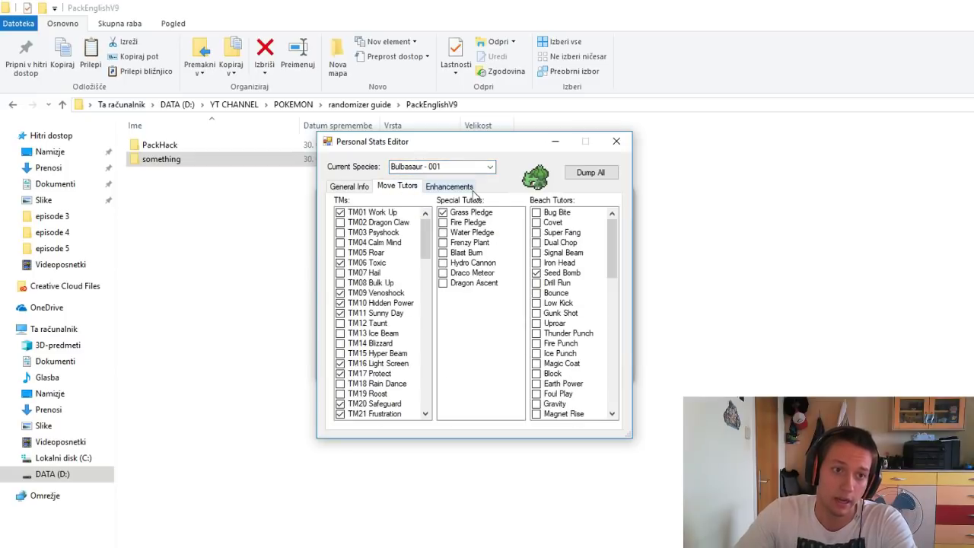
left_click(464, 187)
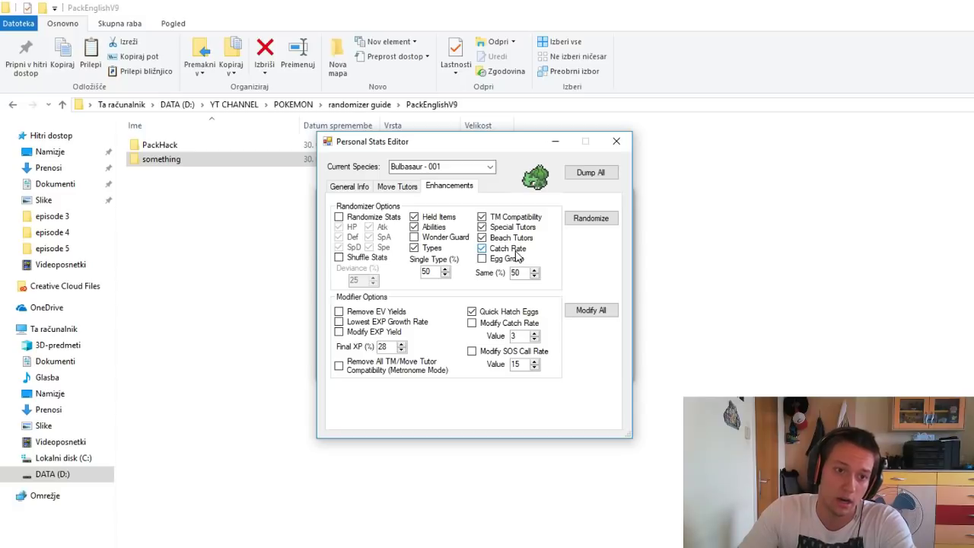
left_click(592, 309)
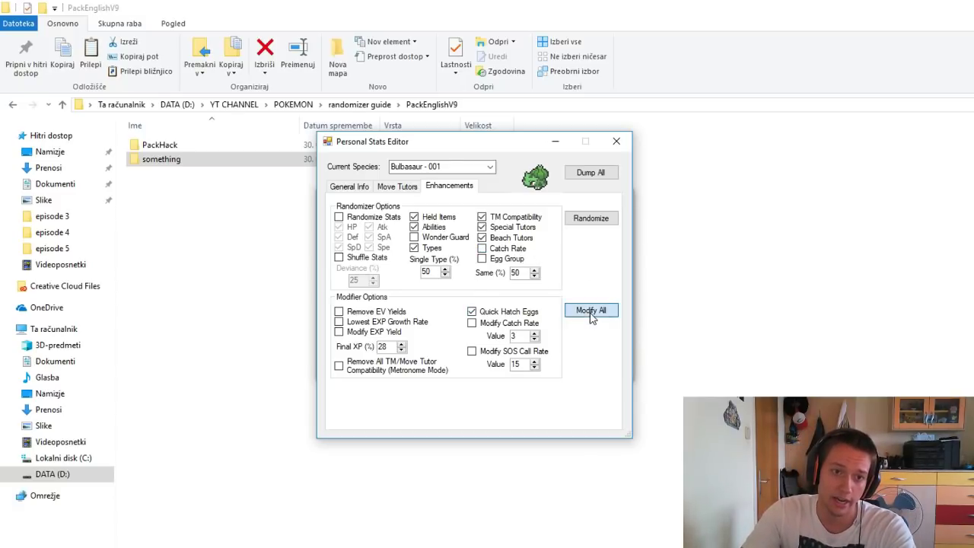
left_click(657, 404)
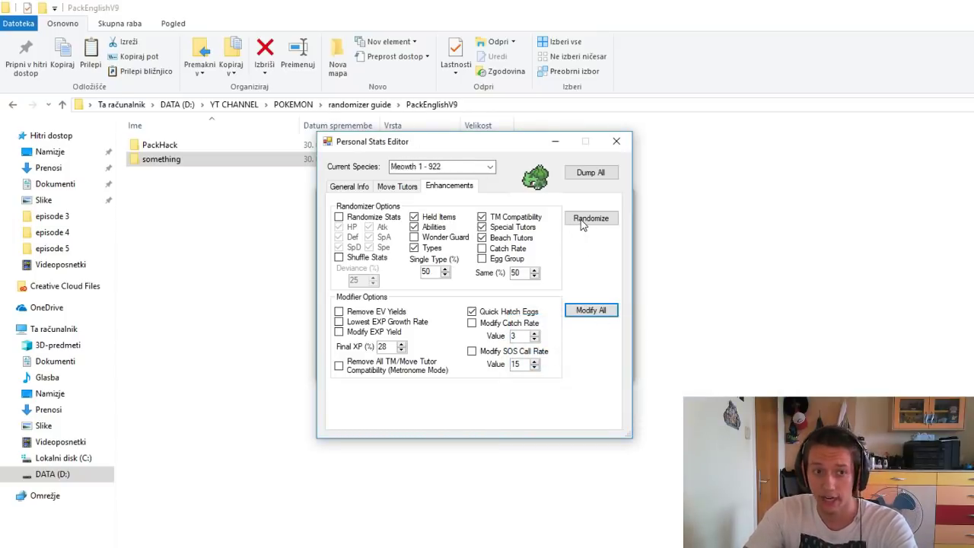
key("Return")
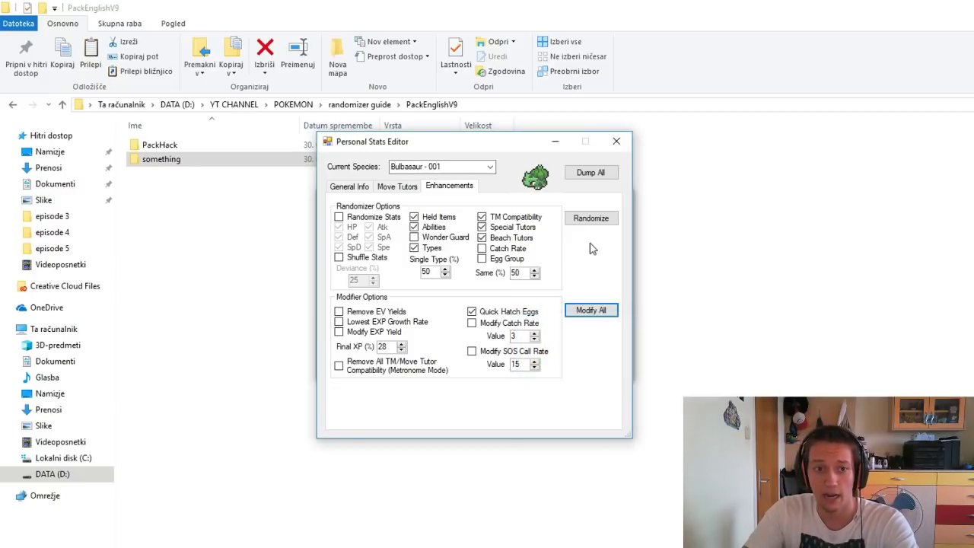
Randomize held items, abilities, types, TM compatibility, special tutors and beach tutors for all species
left_click(591, 219)
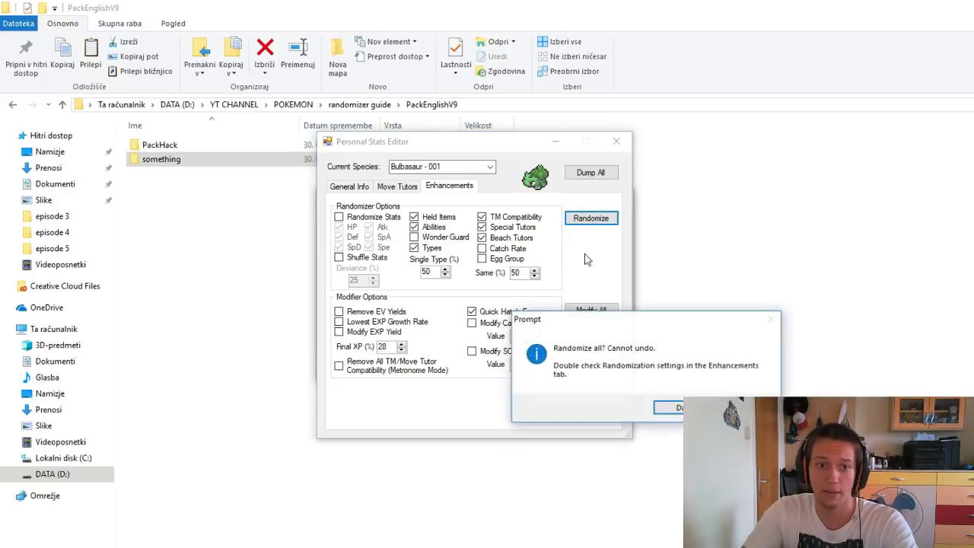
left_click(668, 408)
key("Return")
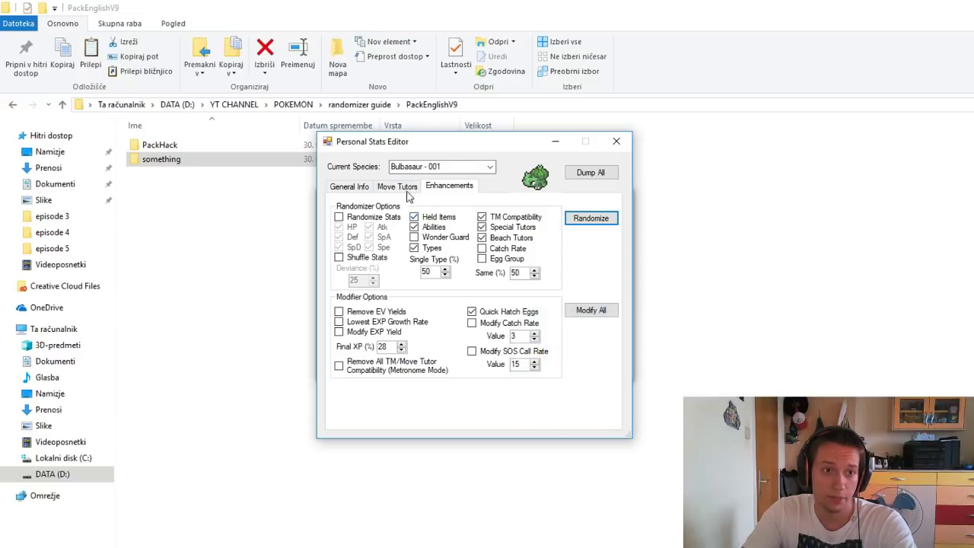
Review the randomized general info of Bulbasaur, Milotic and Absol, checking their items, abilities and typings
left_click(358, 187)
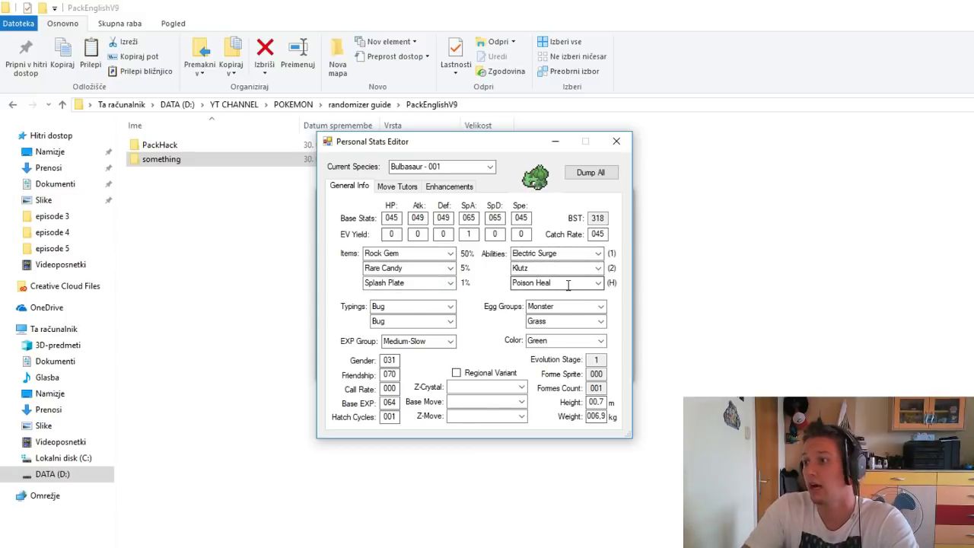
left_click(490, 167)
scroll(458, 306, "down", 20)
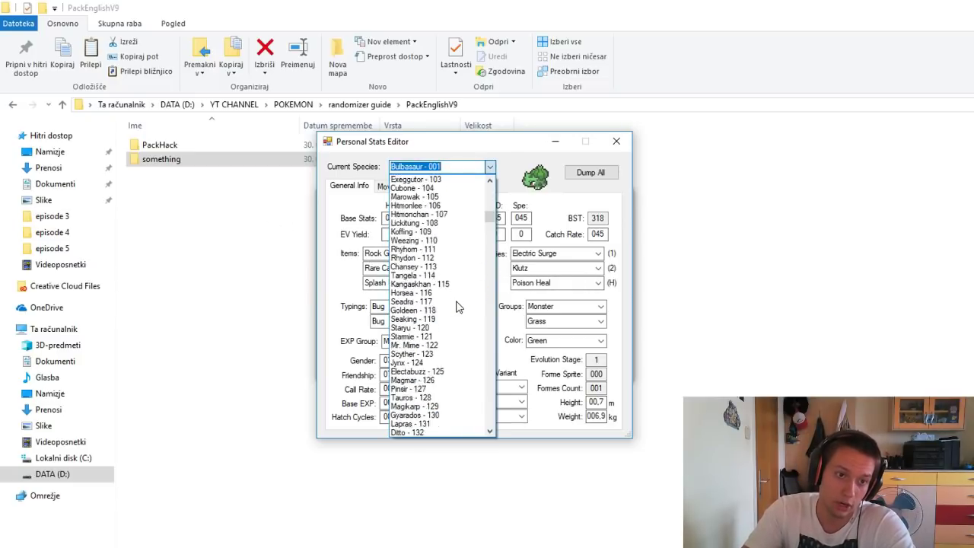
scroll(435, 364, "down", 20)
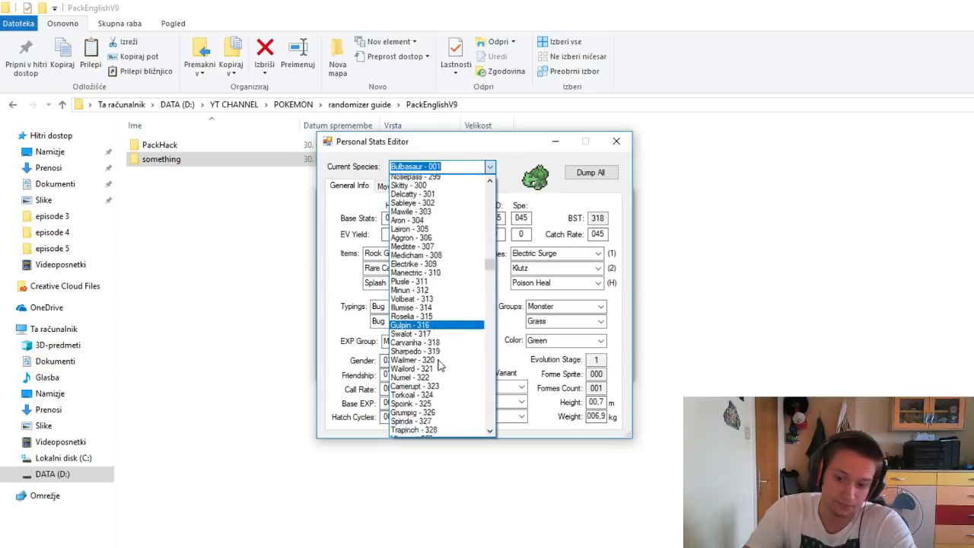
type("350")
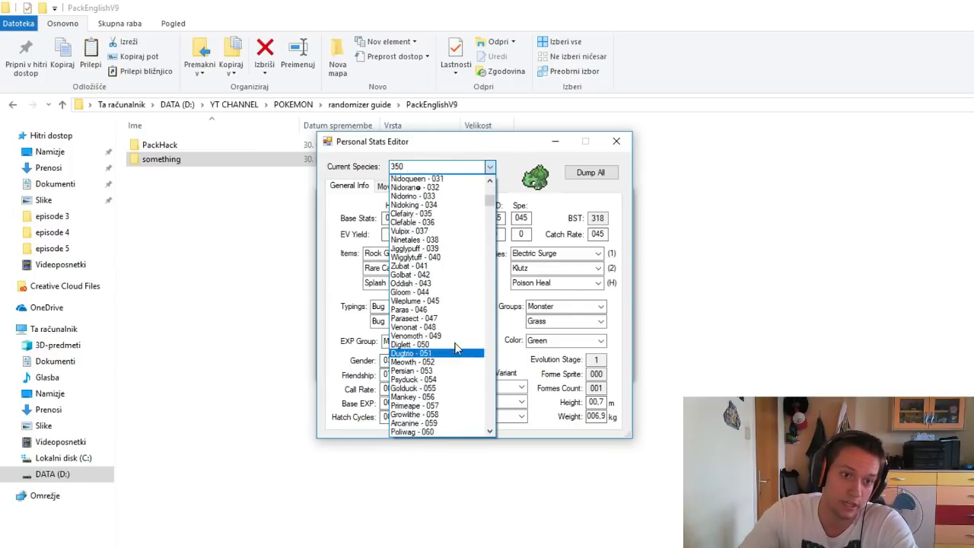
left_click(378, 161)
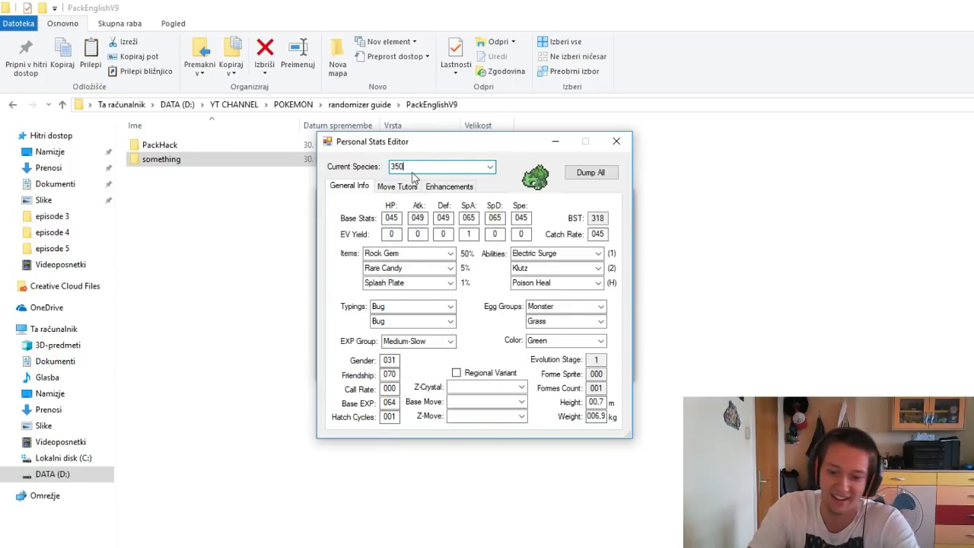
type("mil")
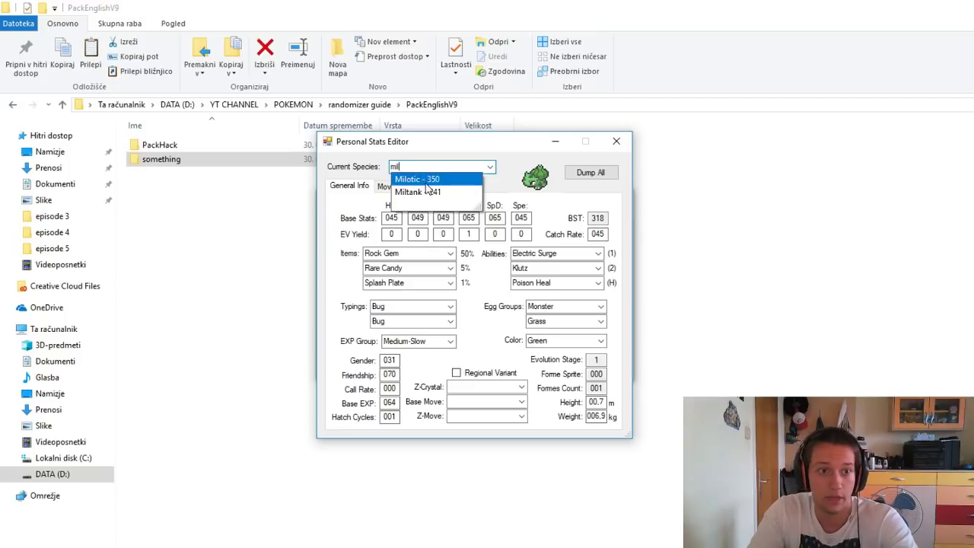
left_click(428, 179)
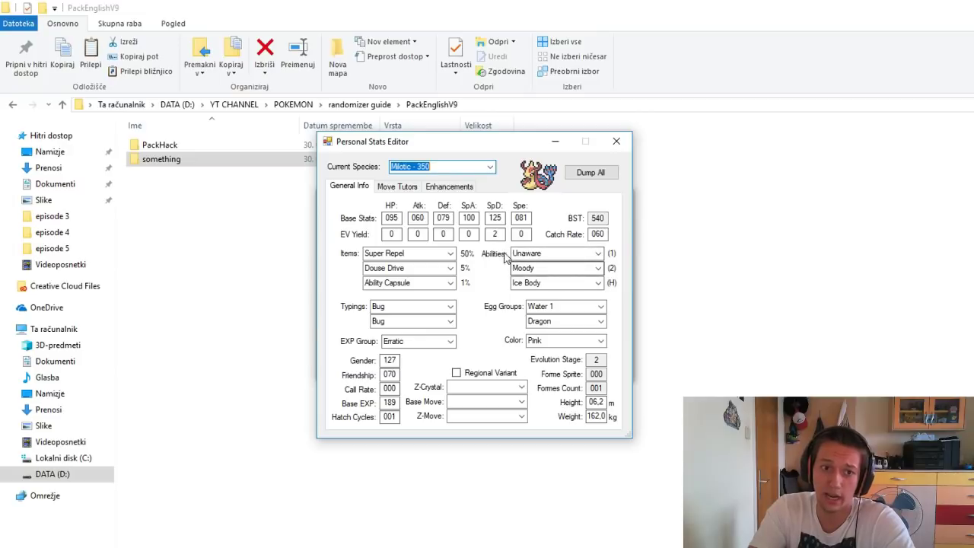
left_click(490, 166)
left_click(453, 257)
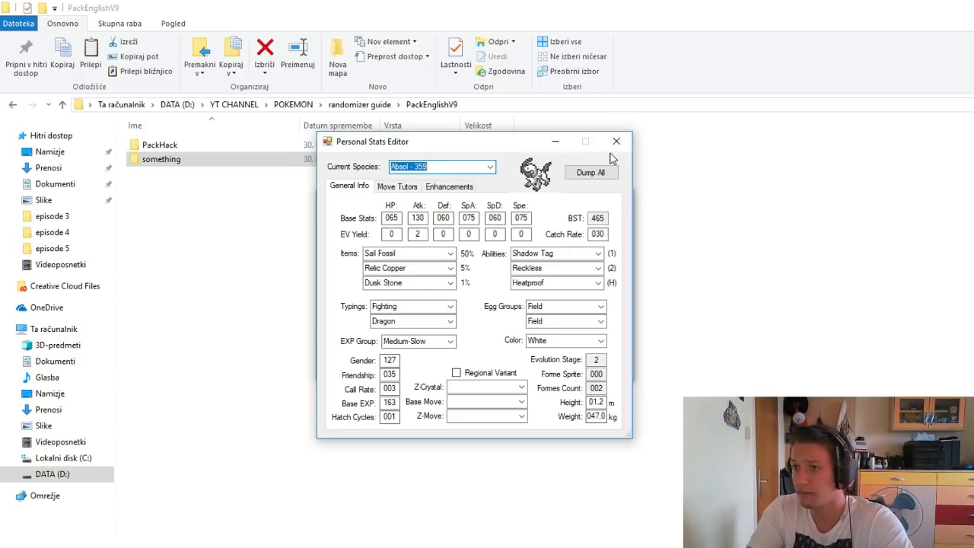
Randomize the personal data of all species again with the current enhancement options and close the Personal Stats editor
left_click(475, 187)
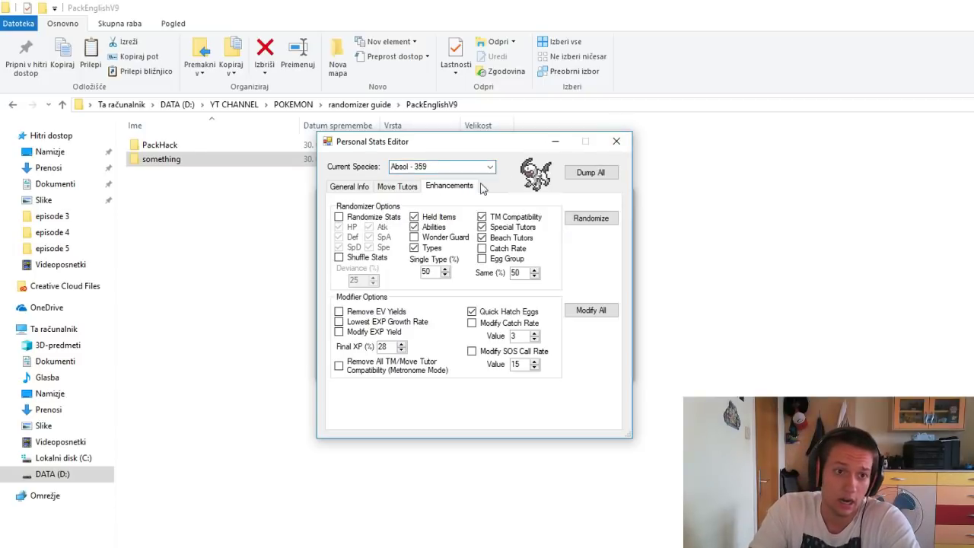
left_click(591, 218)
left_click(668, 408)
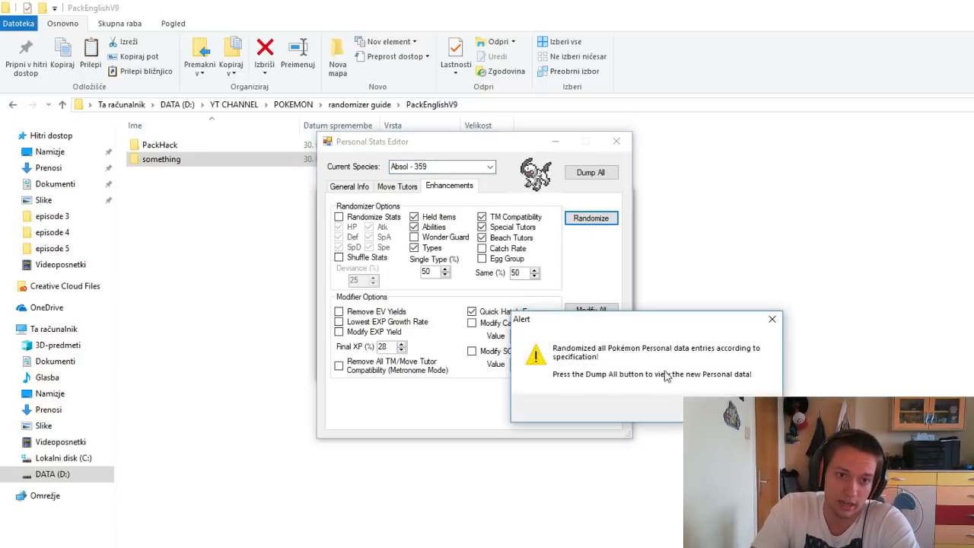
key("Return")
left_click(616, 140)
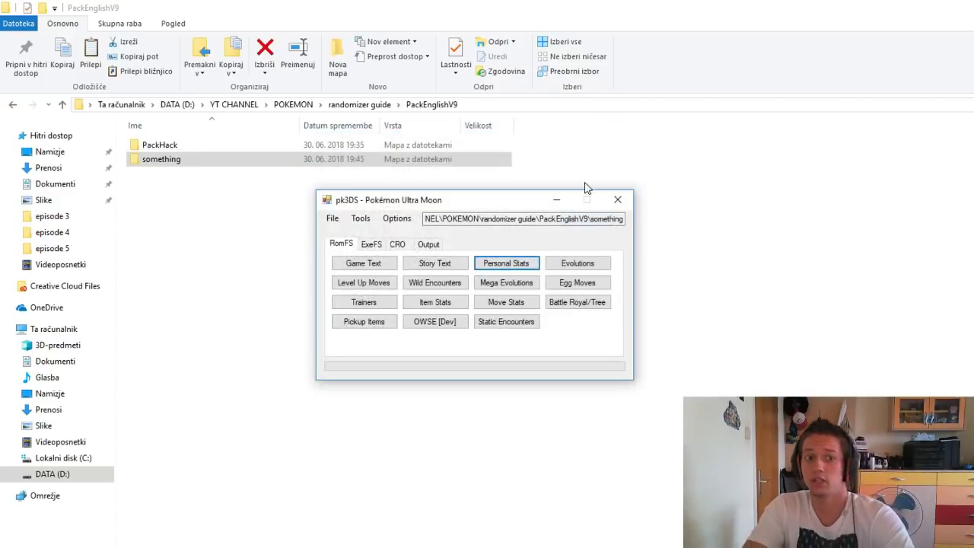
In the Evolution Editor, turn off the shared EXP growth, type and BST options, and remove all trade evolutions
left_click(569, 263)
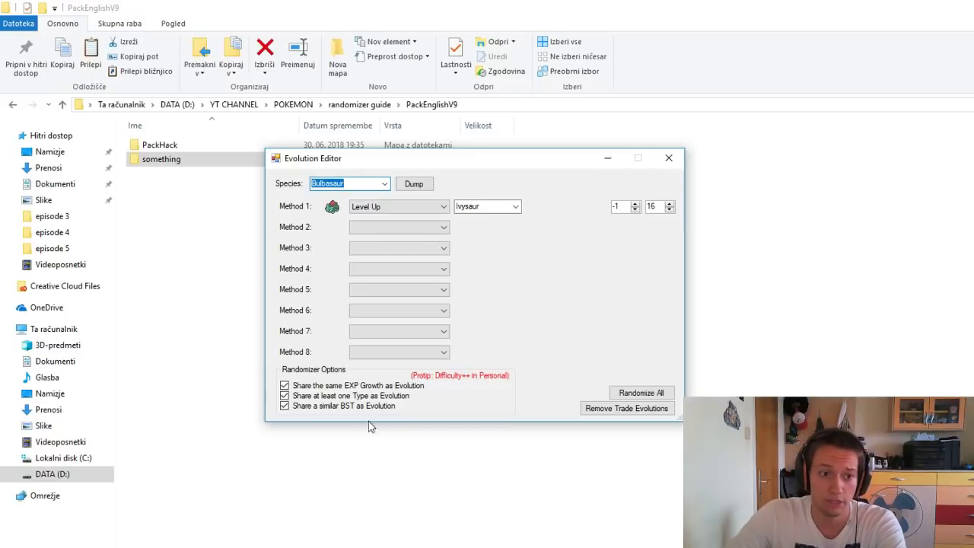
left_click(325, 386)
left_click(325, 396)
left_click(322, 406)
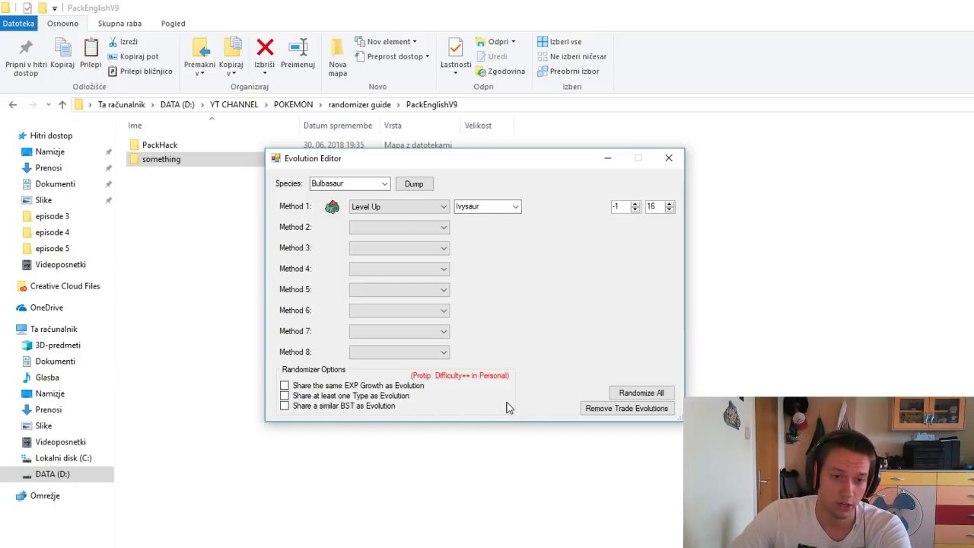
left_click(640, 408)
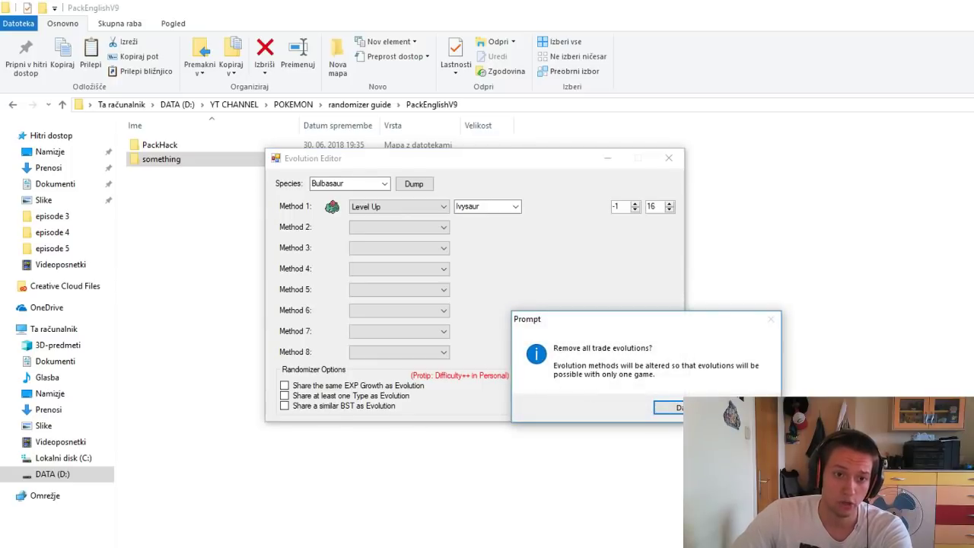
left_click(668, 408)
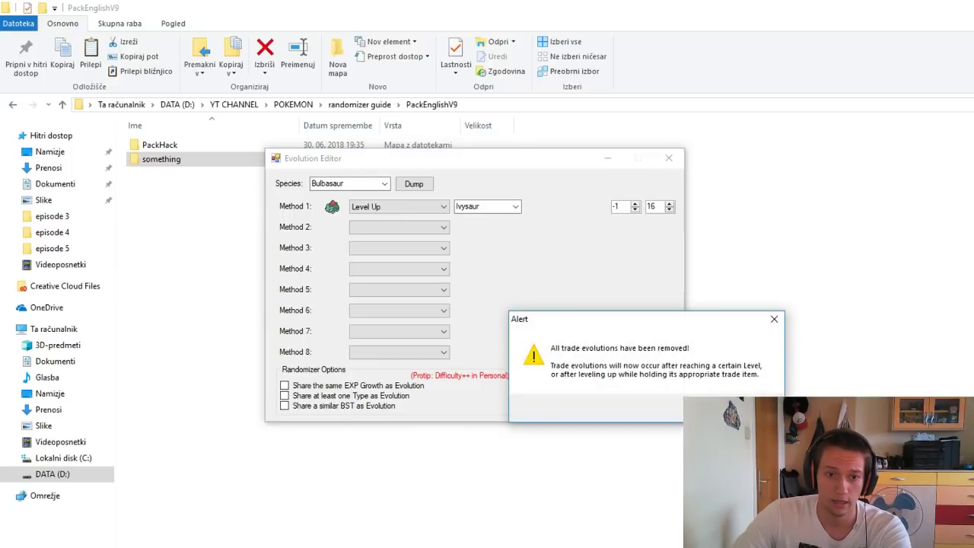
left_click(746, 406)
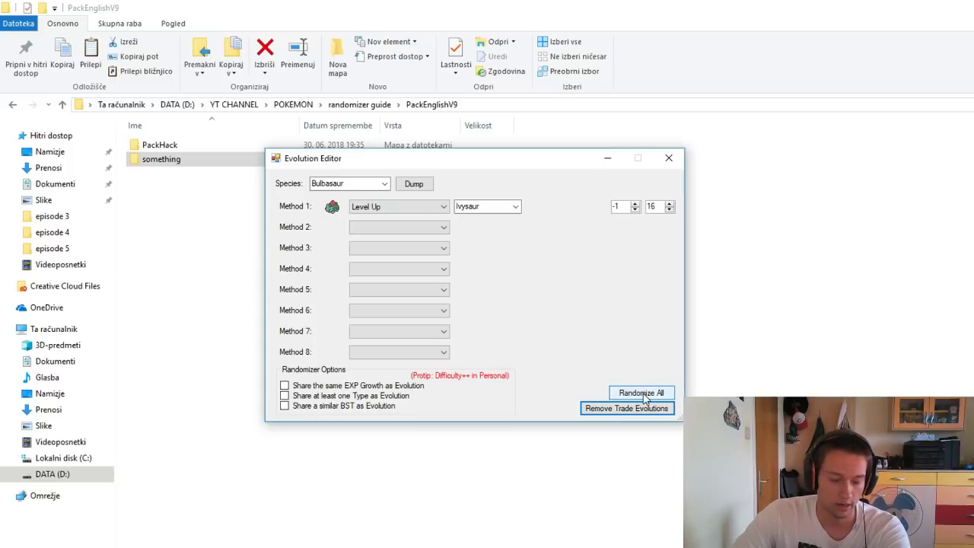
Randomize the resulting evolution species for all Pokémon and accept the alert
left_click(645, 396)
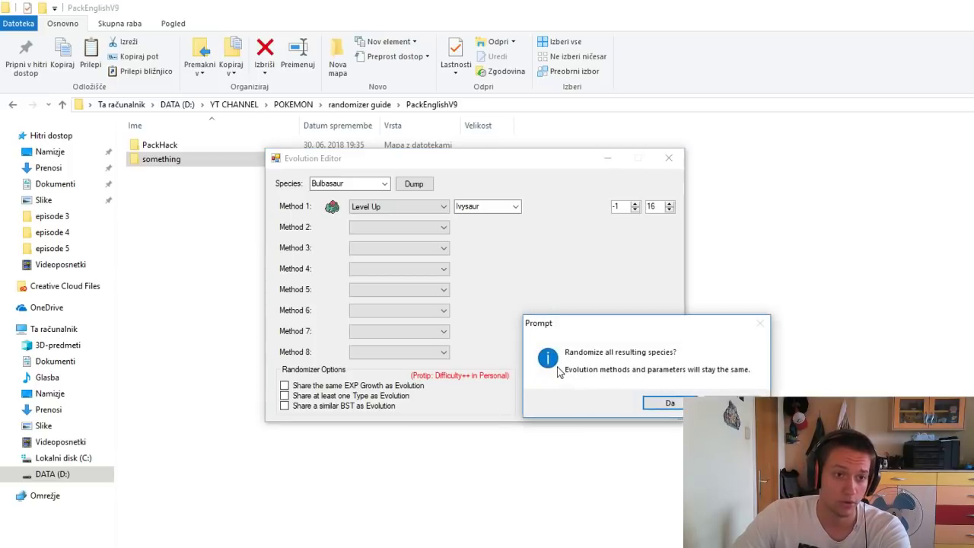
left_click(671, 404)
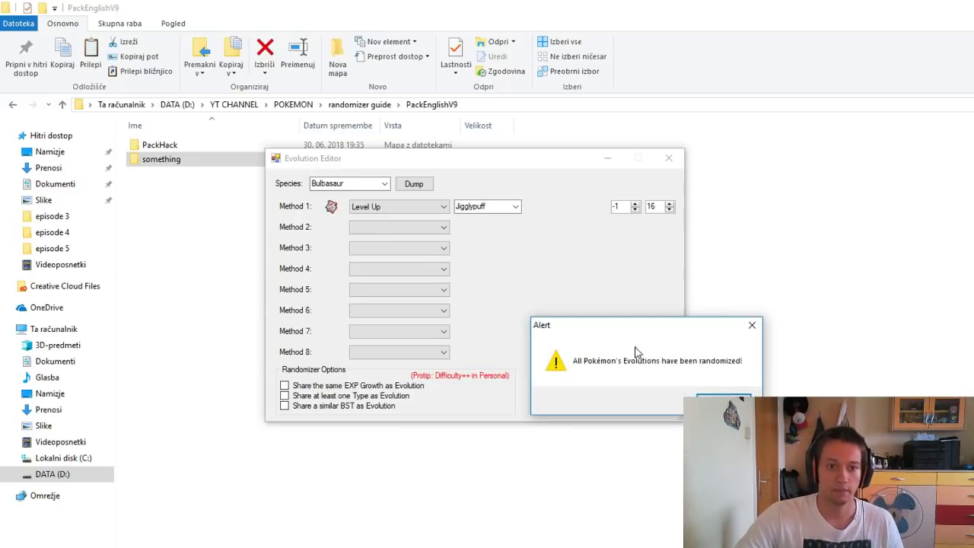
left_click(723, 404)
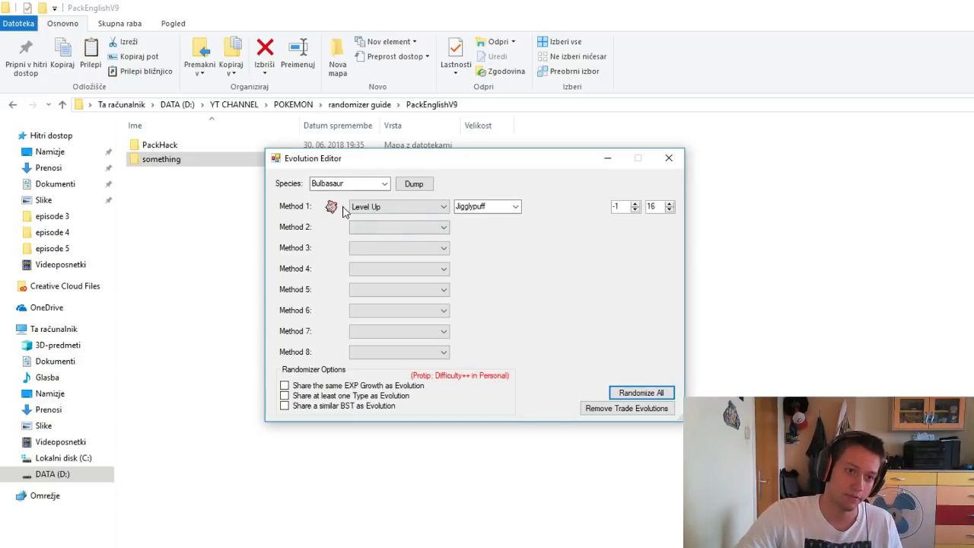
Review the randomized evolutions of Squirtle, Bulbasaur, Meowth and Haunter, checking their methods, resulting species and levels
left_click(384, 184)
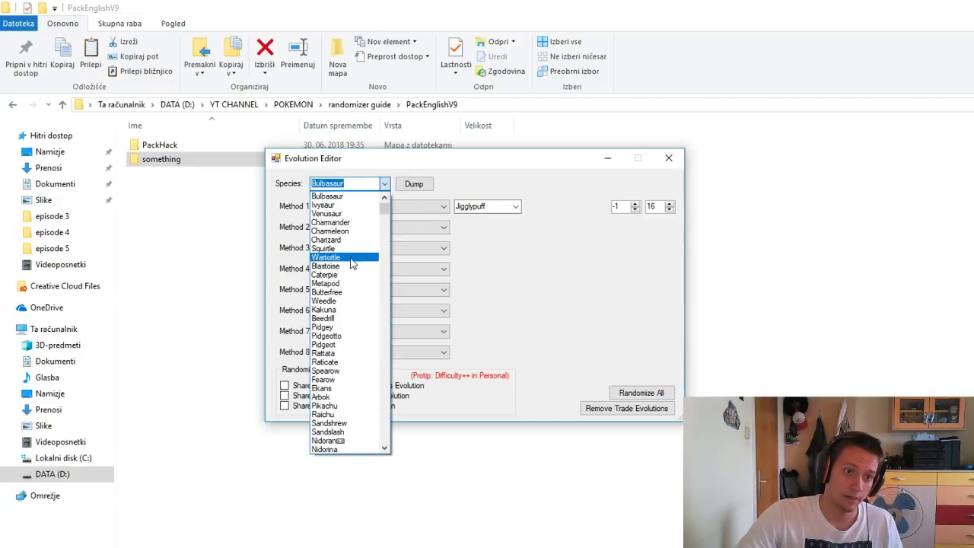
left_click(379, 261)
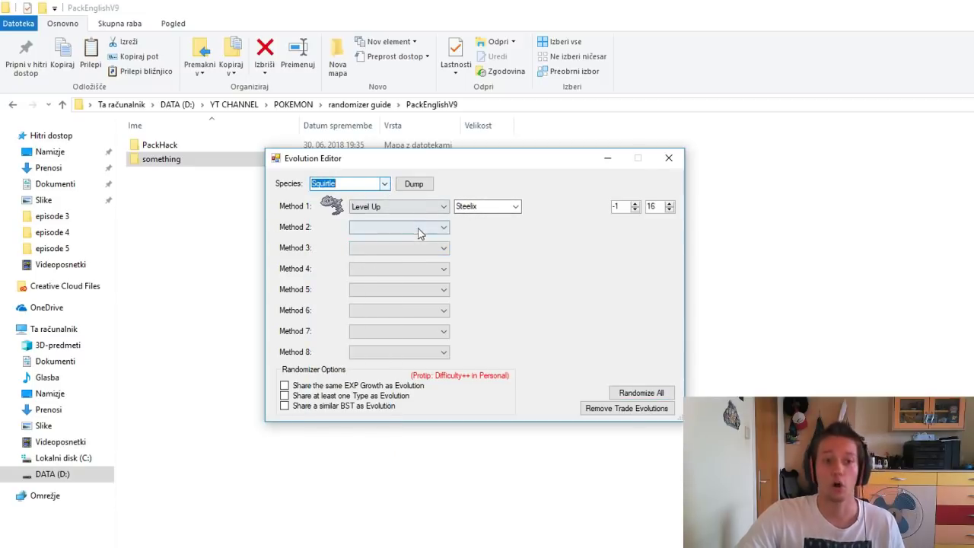
left_click(384, 186)
scroll(352, 217, "up", 2)
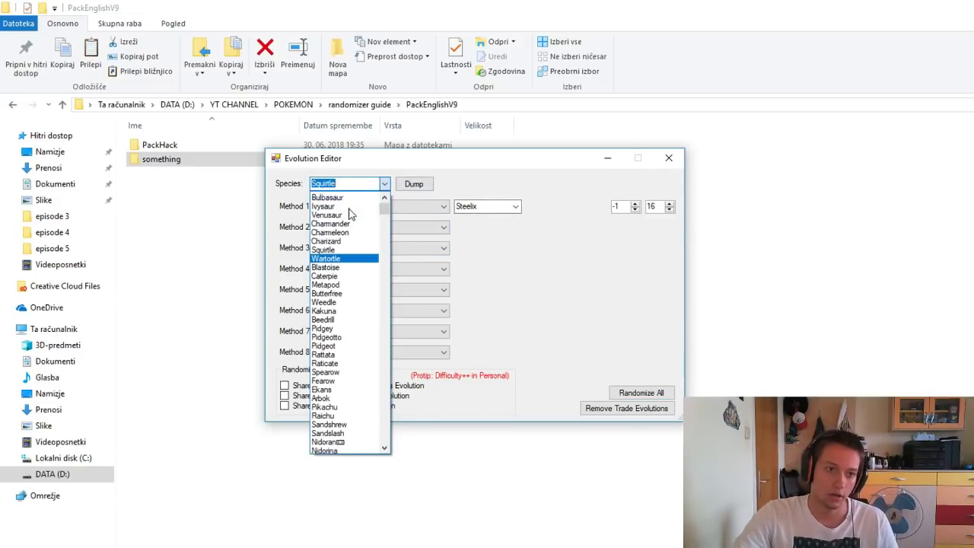
left_click(346, 205)
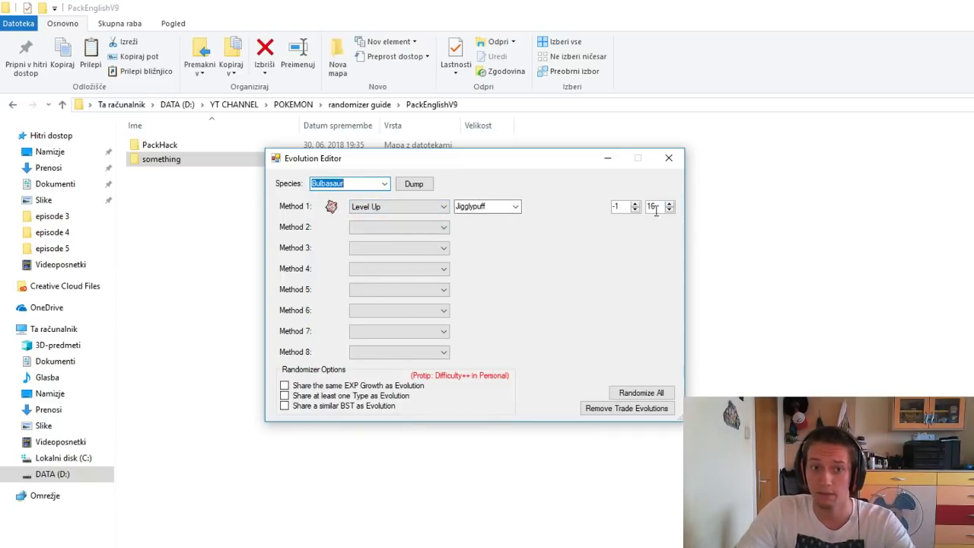
left_click(384, 184)
scroll(339, 334, "down", 12)
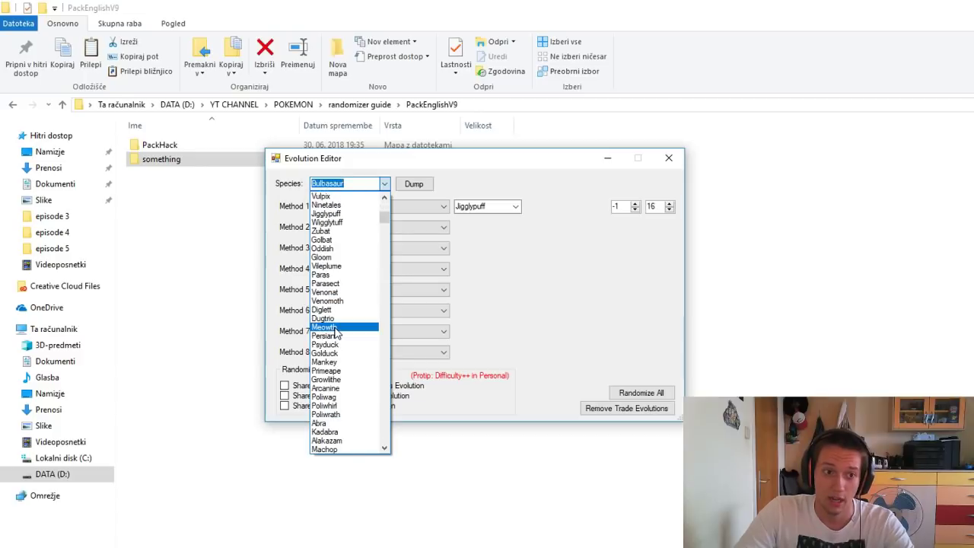
left_click(337, 327)
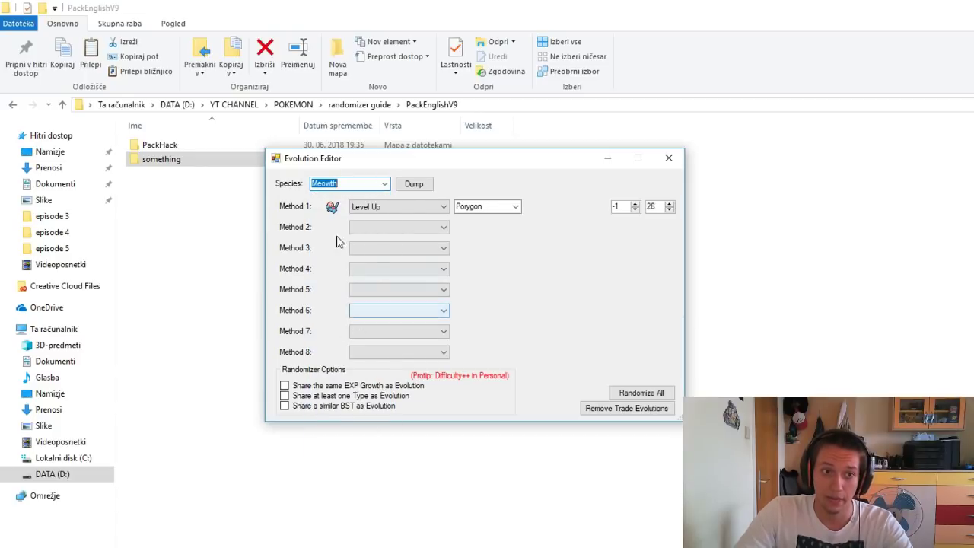
left_click(384, 184)
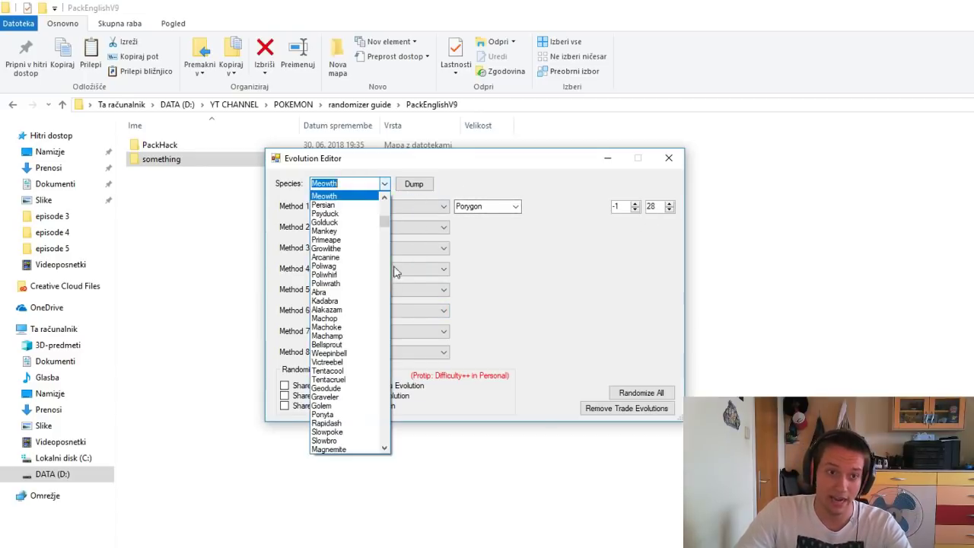
scroll(346, 380, "down", 20)
scroll(353, 328, "up", 14)
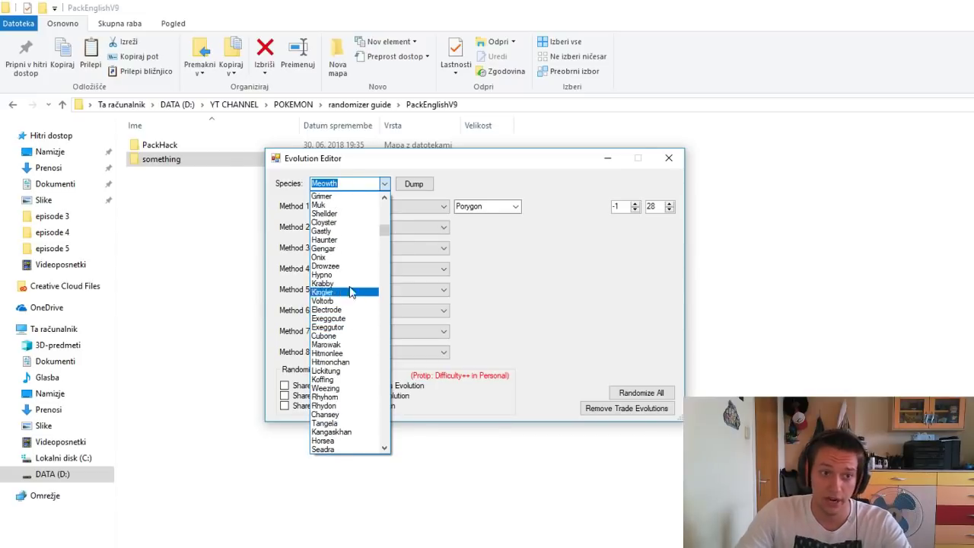
left_click(350, 240)
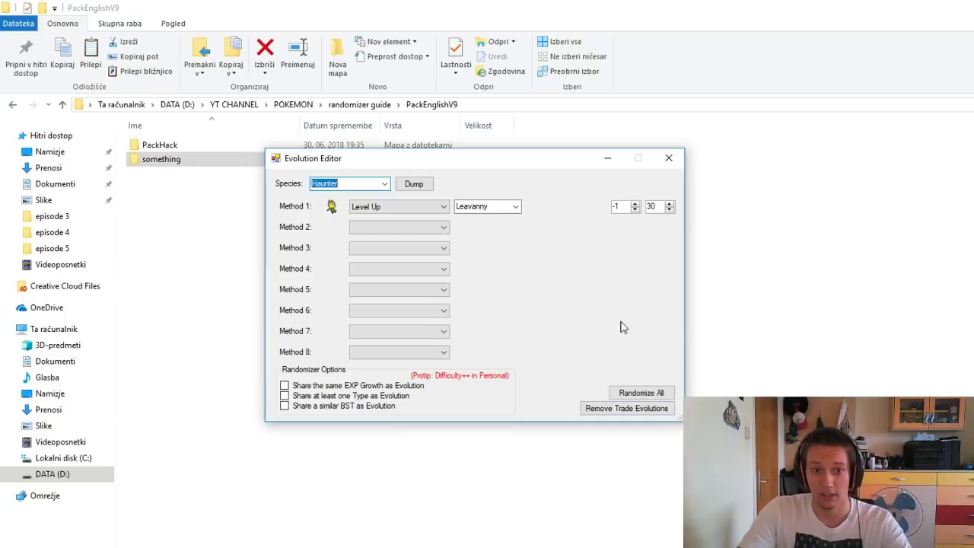
Randomize all evolutions once more and close the Evolution Editor
left_click(641, 392)
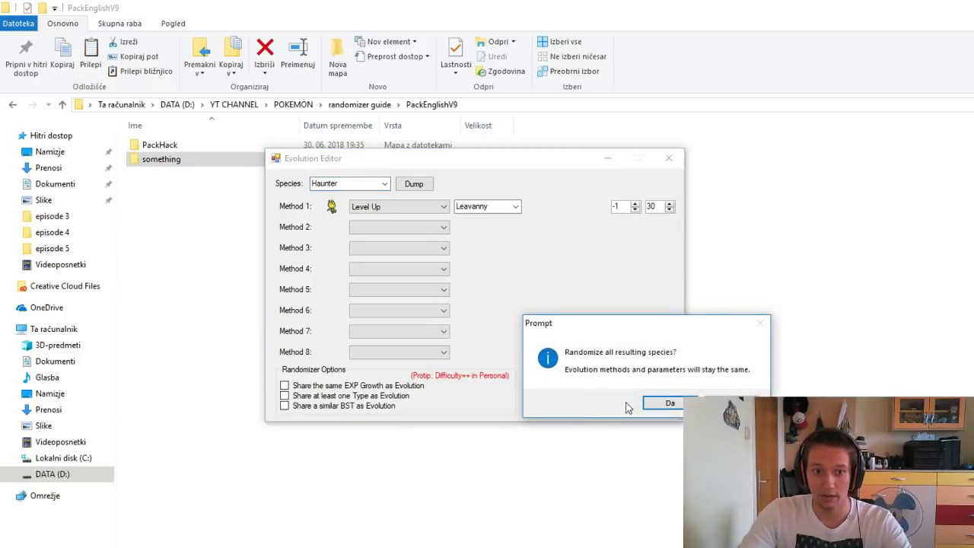
left_click(674, 403)
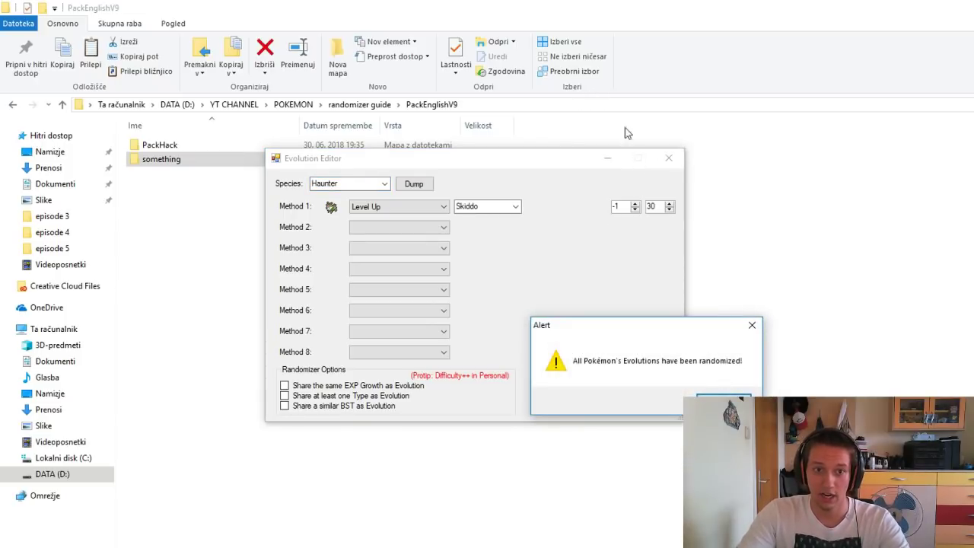
key("Return")
left_click(669, 157)
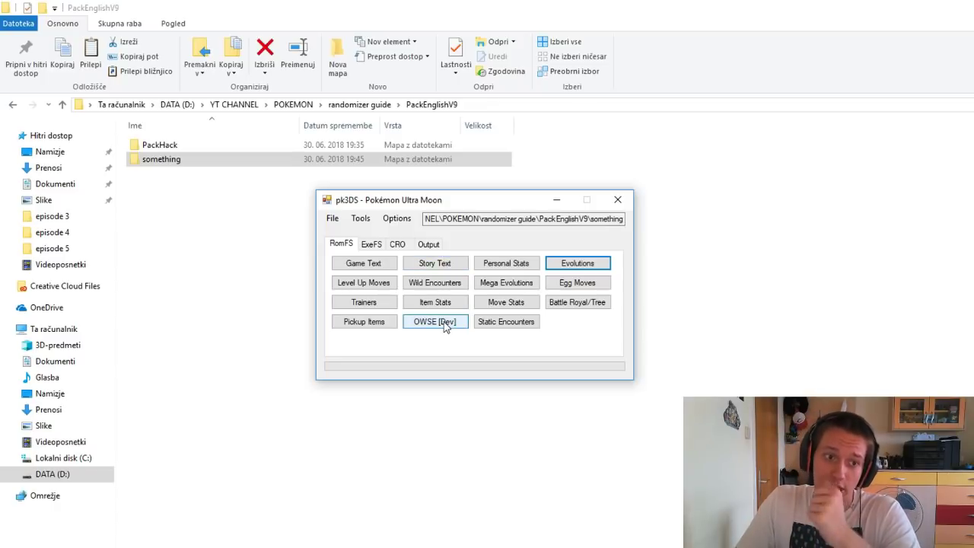
Randomize all level-up moves with Bias by Type at 52% STAB and No Fixed Damage Moves off, and close the editor
left_click(386, 284)
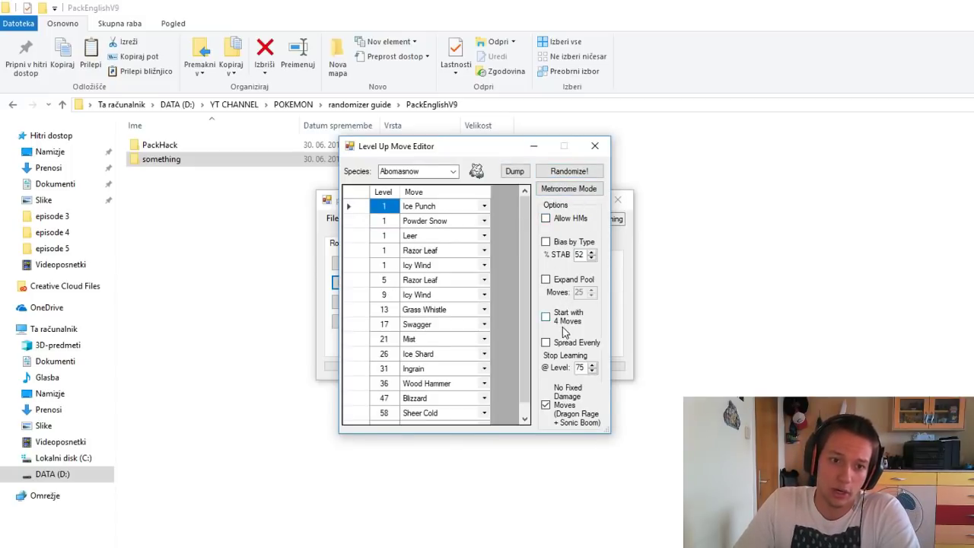
left_click(573, 414)
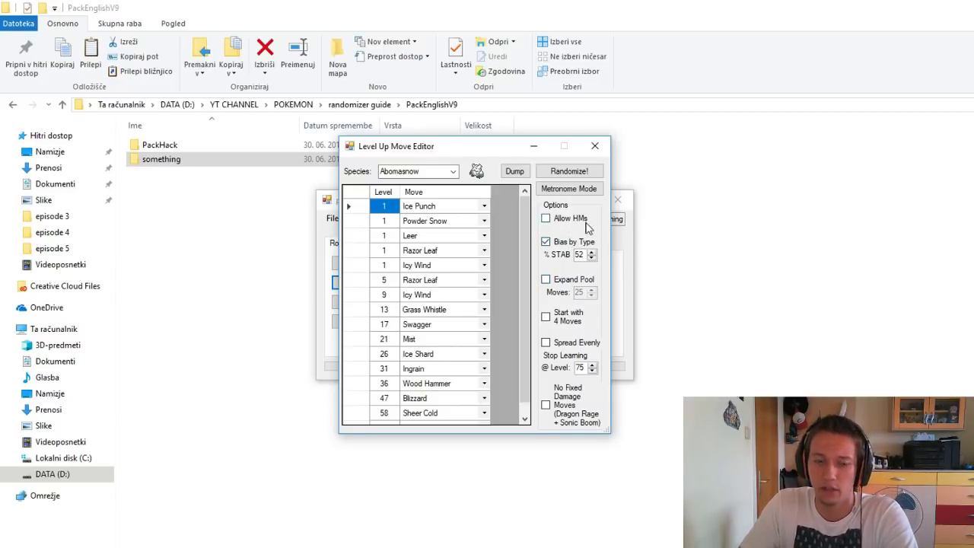
left_click(558, 175)
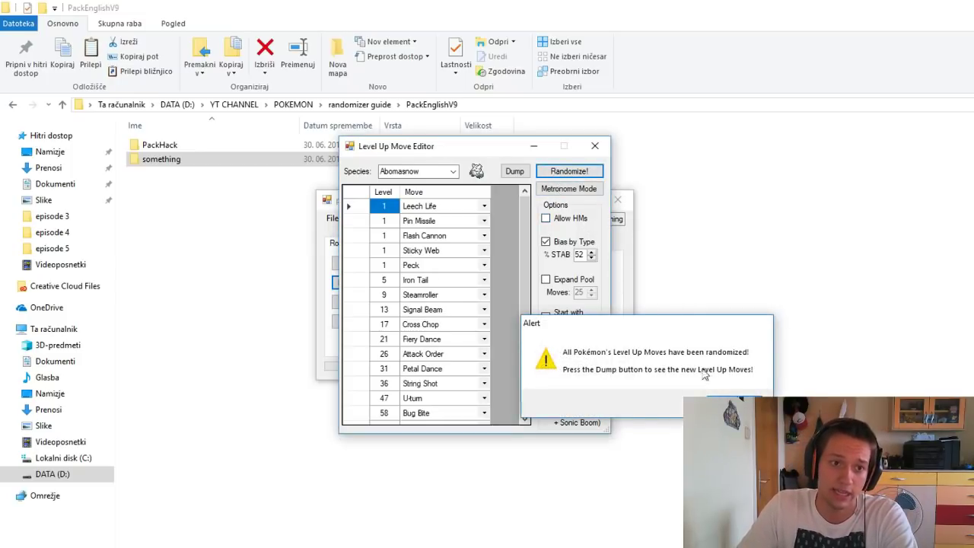
left_click(733, 405)
left_click(594, 148)
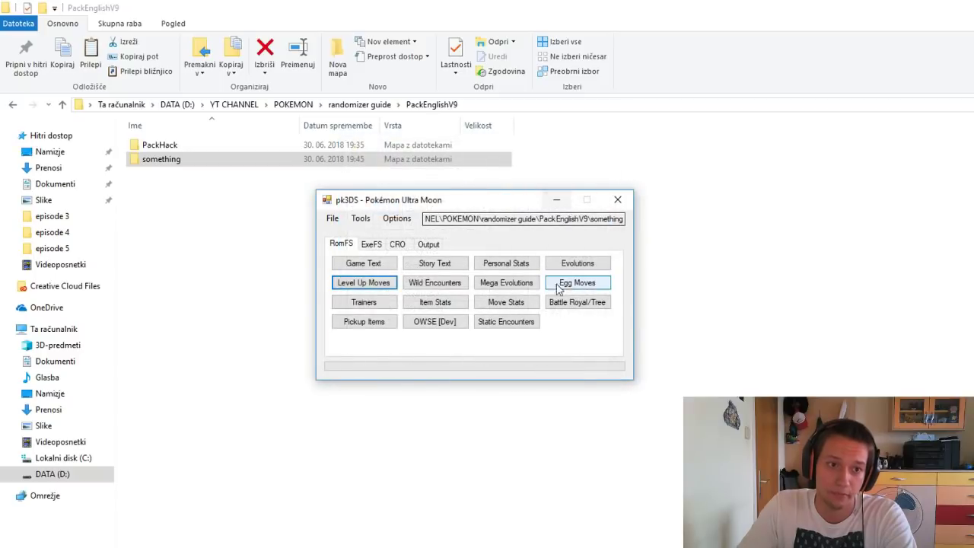
Randomize all wild encounters with all generations, legends and random mega forms included and Randomize by BST off, and close the editor
left_click(421, 283)
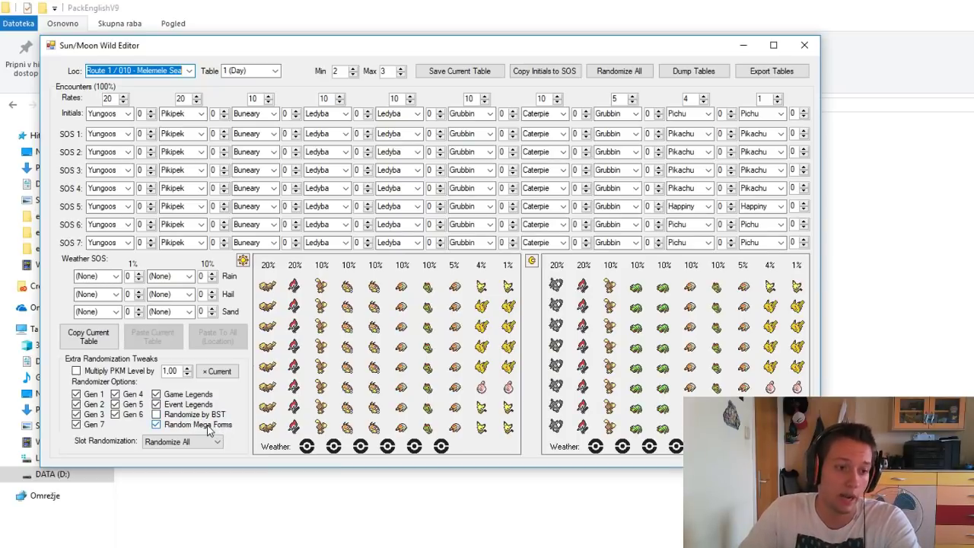
left_click(156, 414)
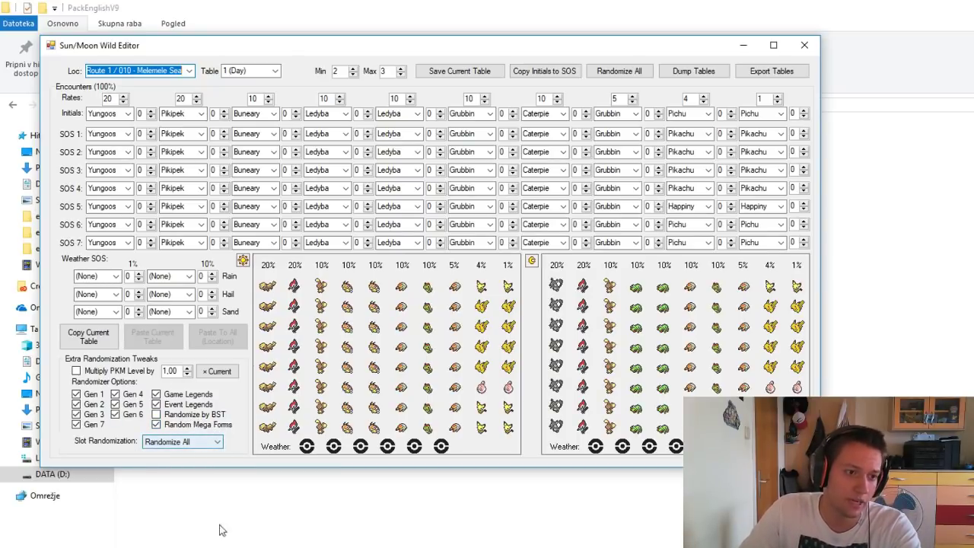
left_click(202, 415)
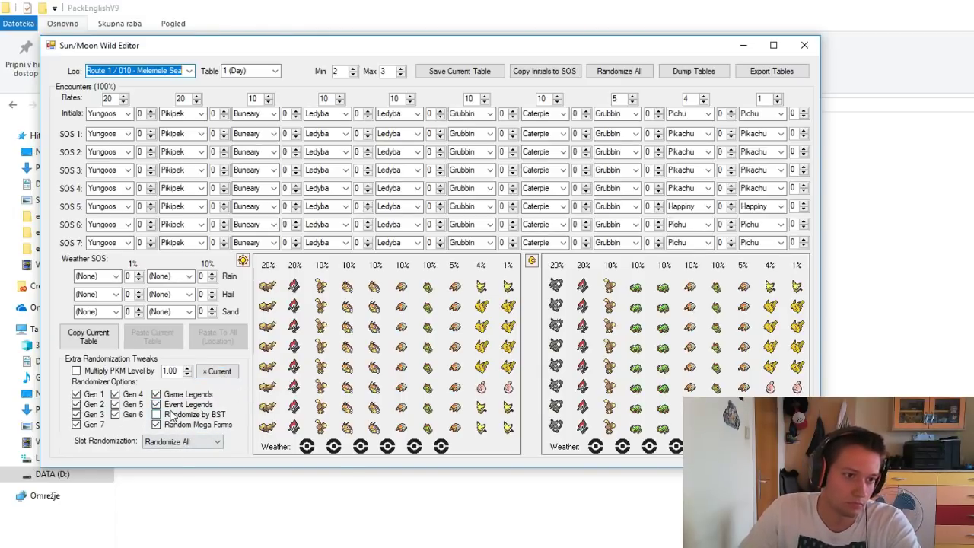
left_click(632, 73)
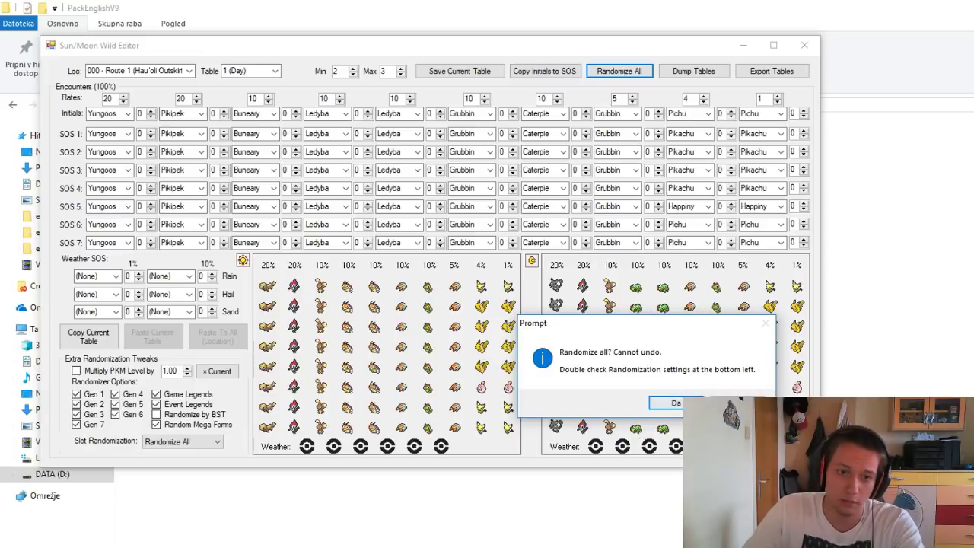
left_click(669, 404)
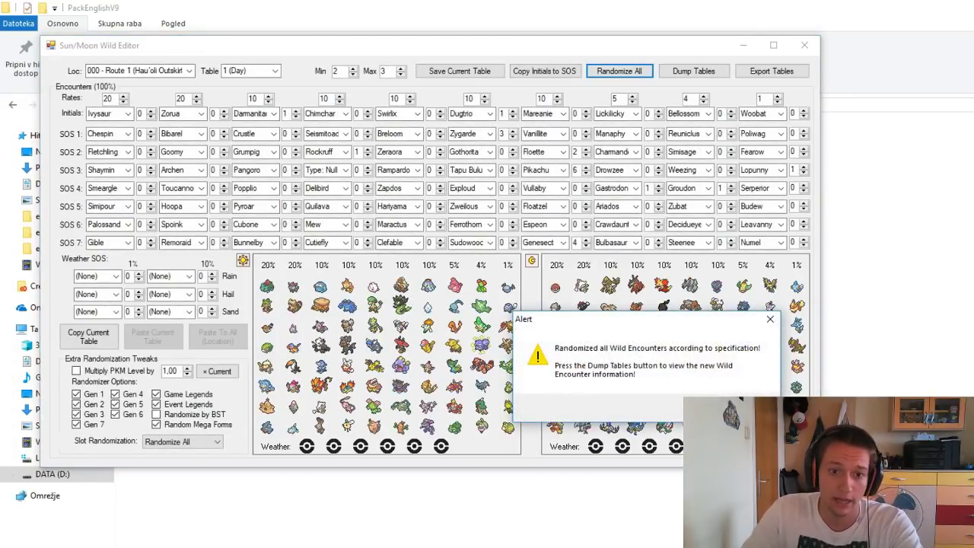
left_click(742, 408)
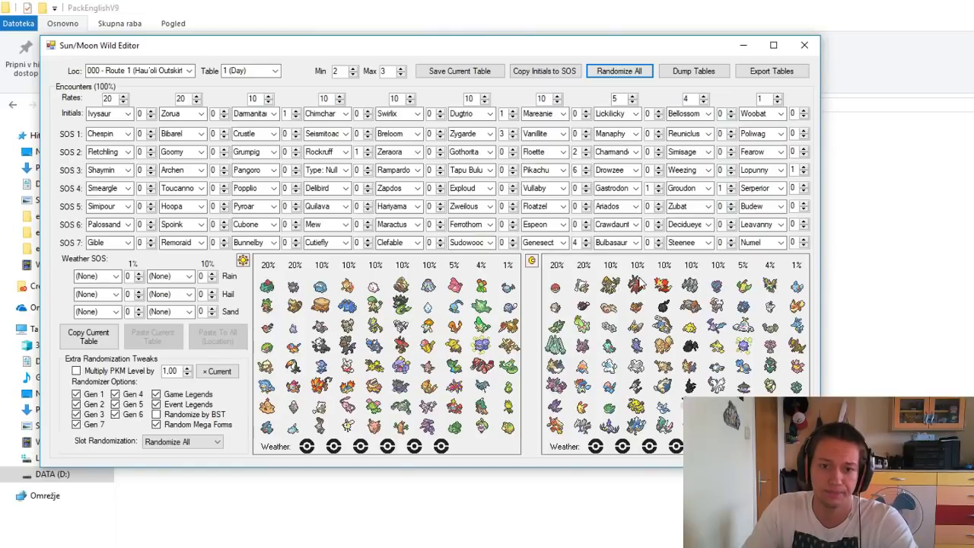
left_click(804, 47)
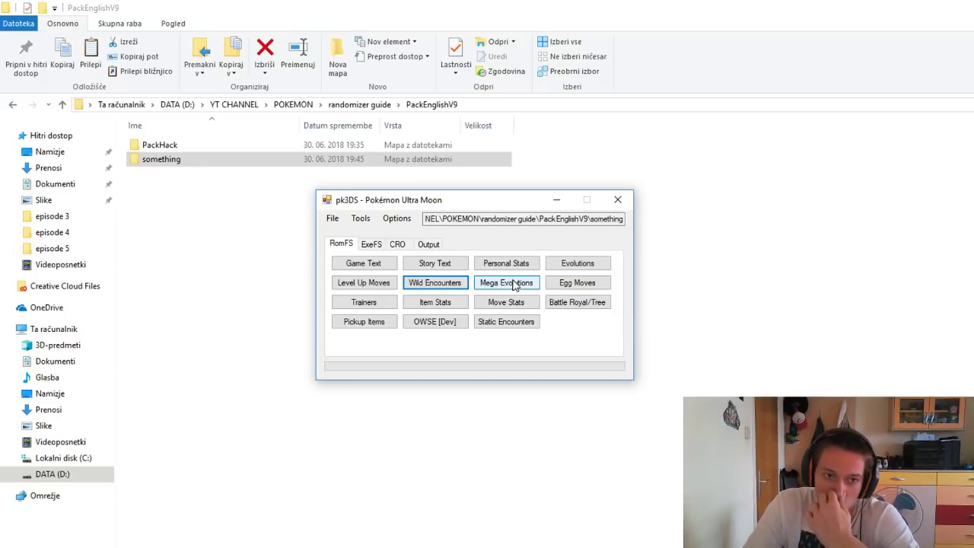
Look at the Egg Moves editor and close it
left_click(572, 287)
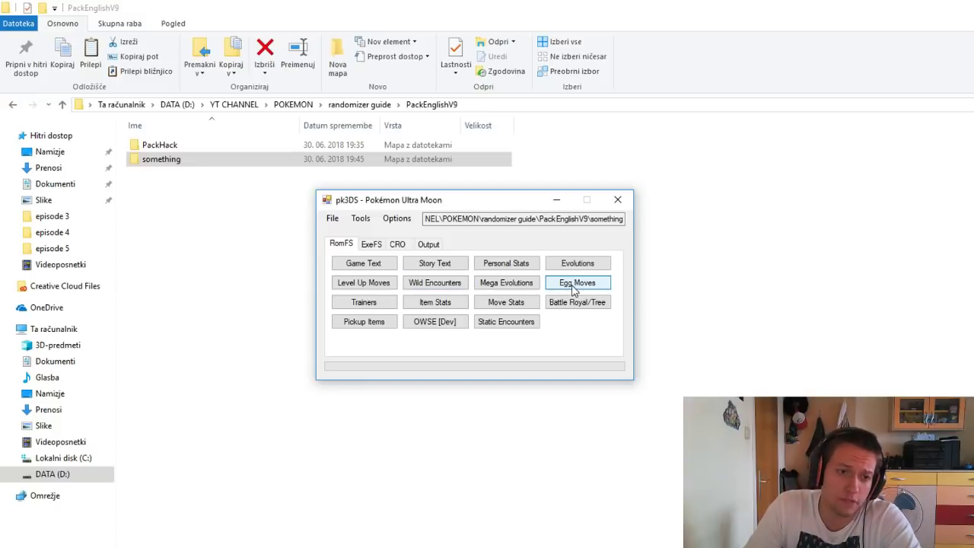
left_click(596, 148)
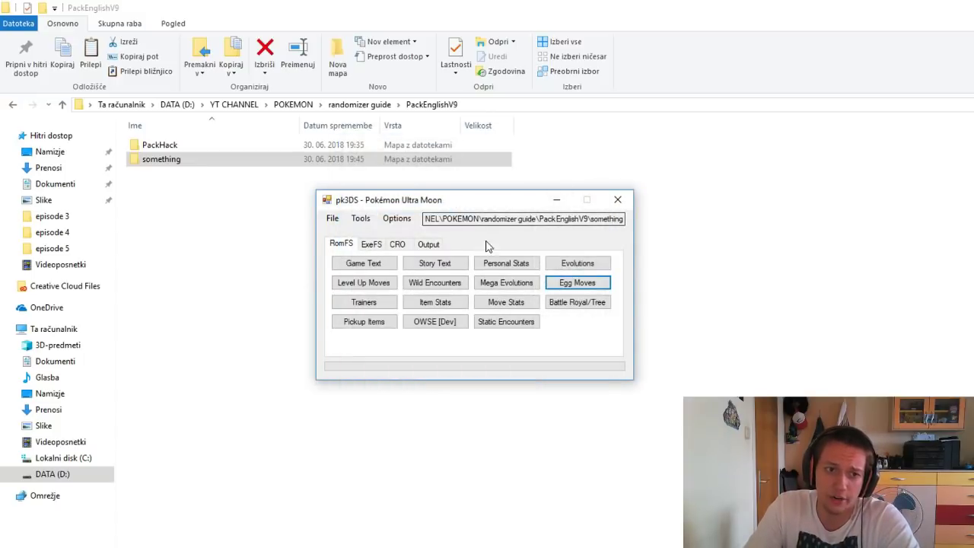
Open the trainer randomizer options, set the moves to Use Levelup Only and leave Smart EVs off
left_click(387, 306)
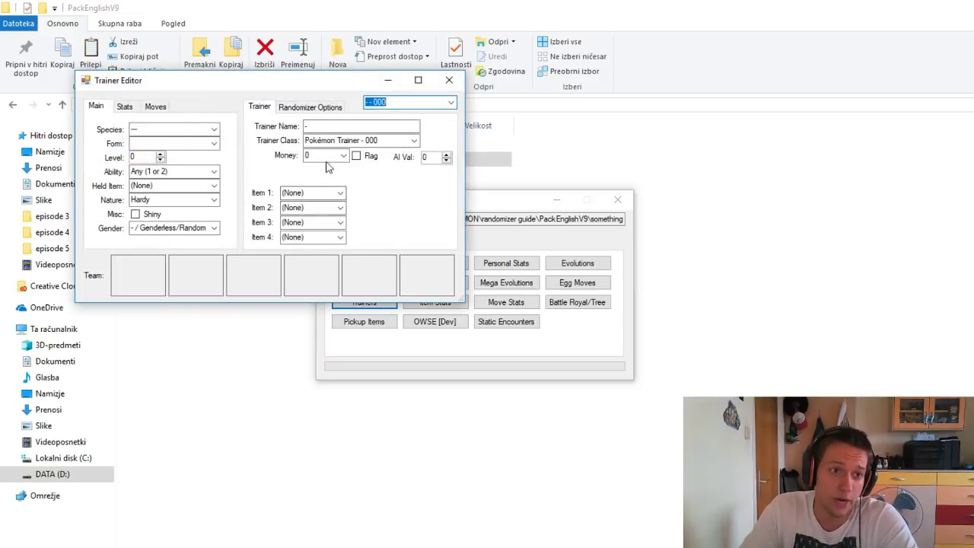
left_click(319, 106)
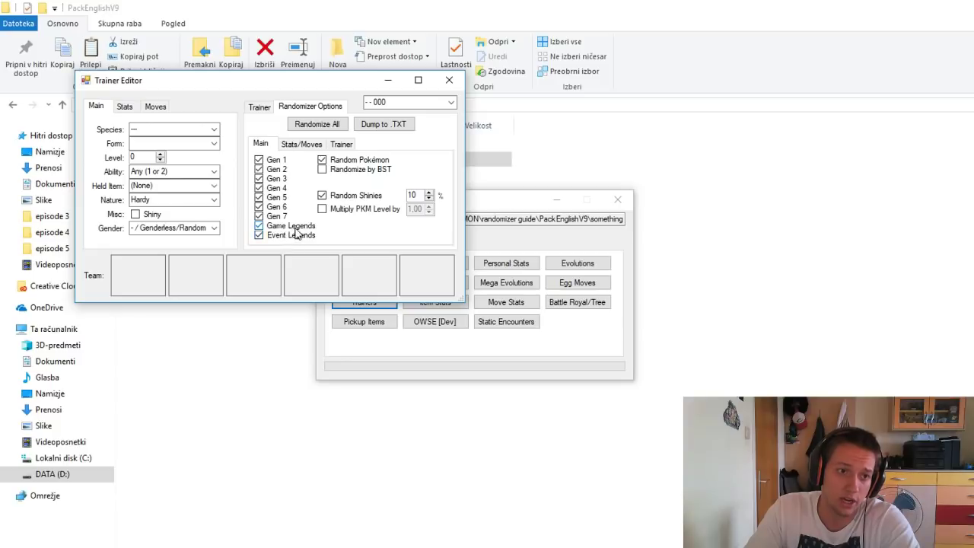
double_click(414, 195)
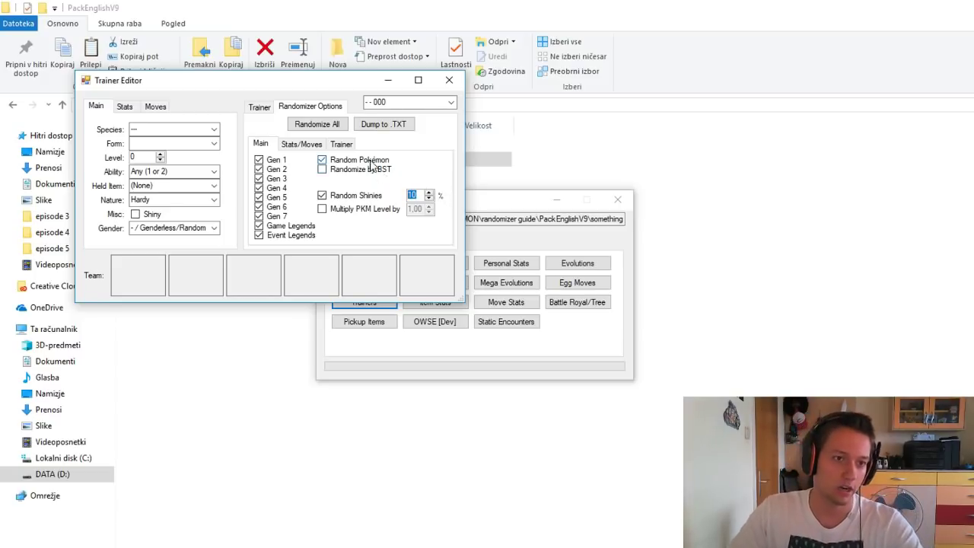
left_click(301, 144)
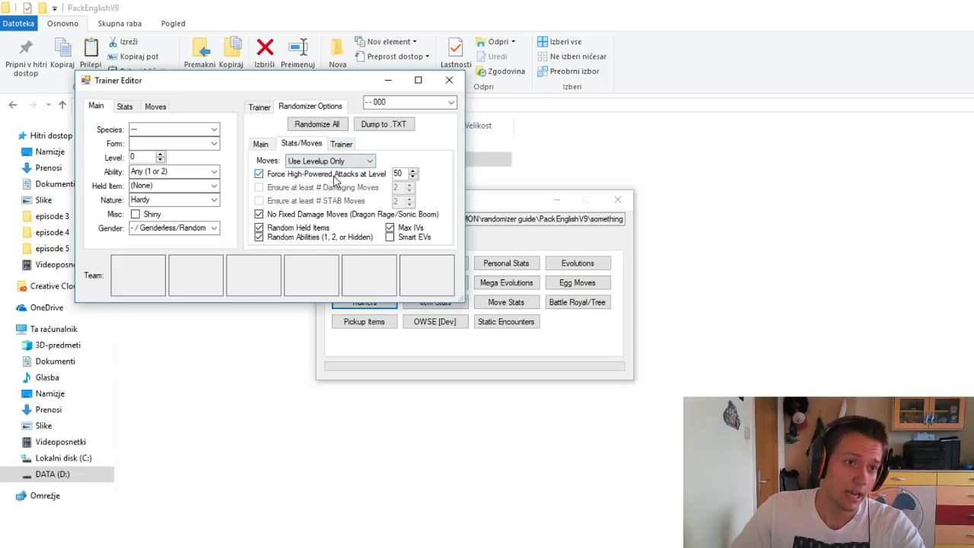
left_click(329, 162)
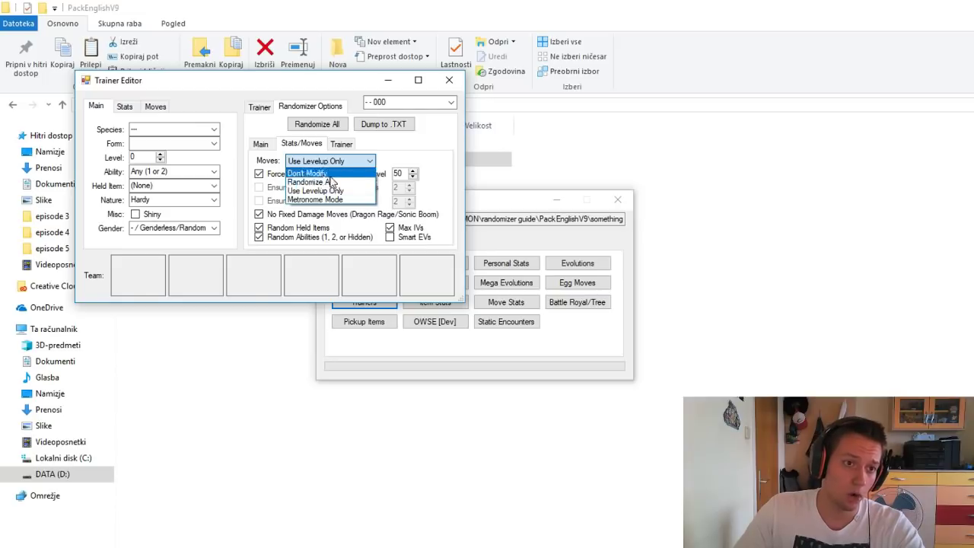
left_click(341, 190)
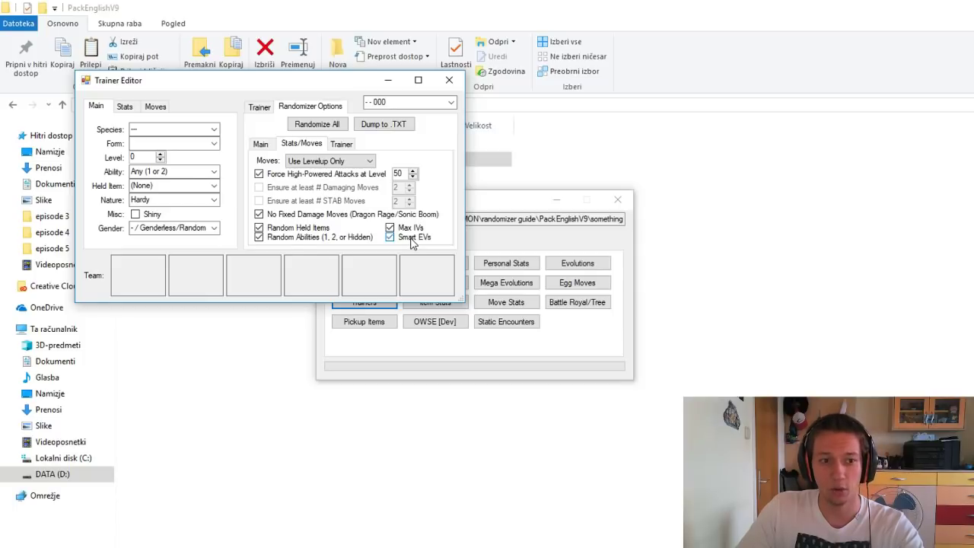
left_click(411, 239)
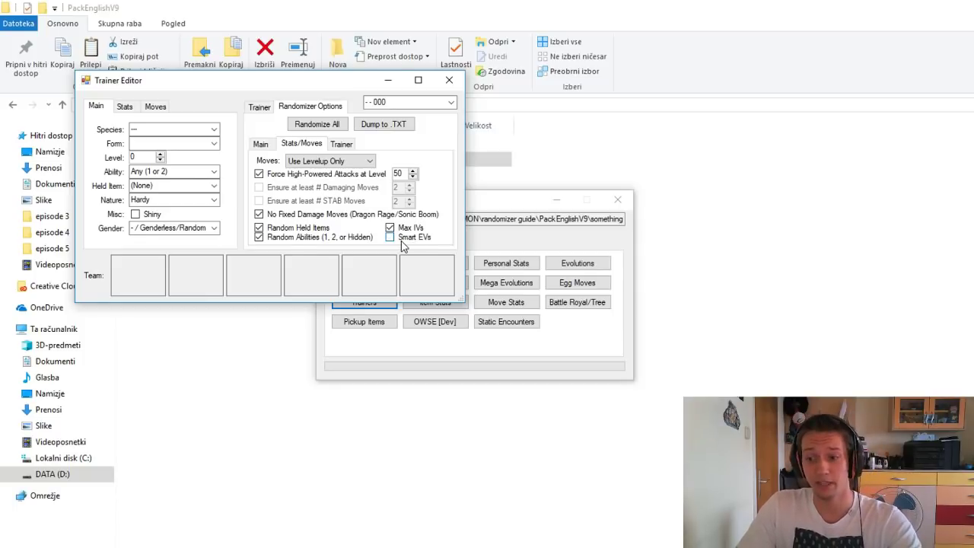
Enable 6 Pokémon for Important Trainers and recheck the trainer randomizer's main, stats/moves and trainer options
left_click(342, 146)
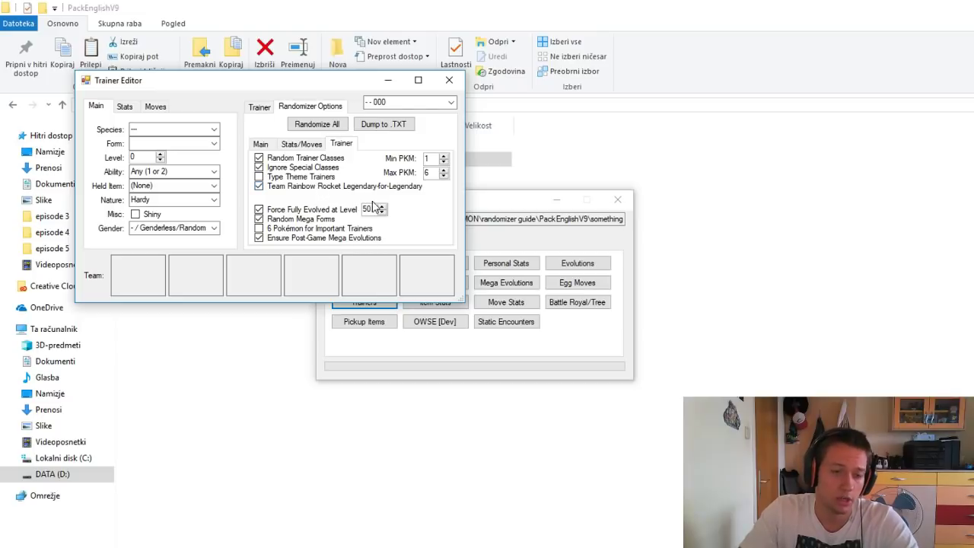
left_click(309, 229)
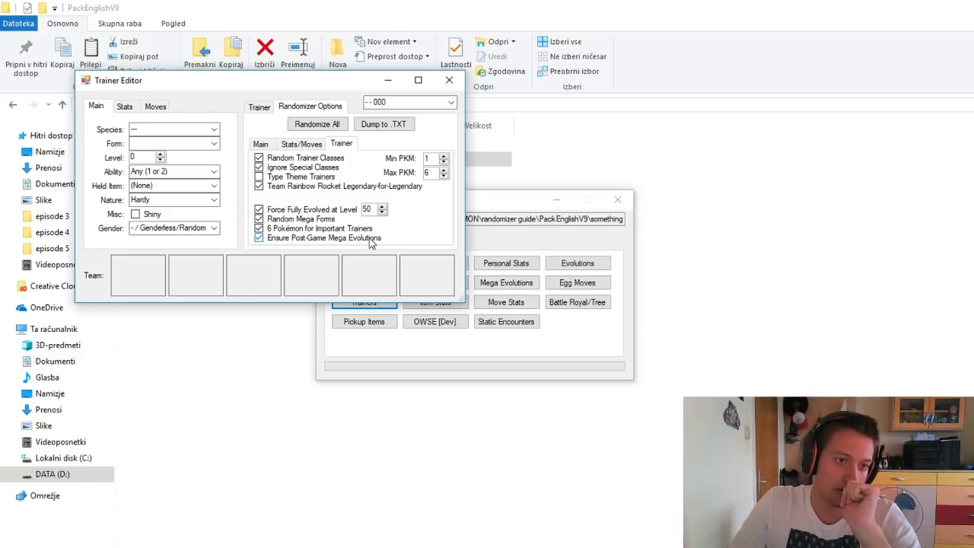
left_click(266, 144)
left_click(298, 145)
left_click(346, 144)
left_click(263, 144)
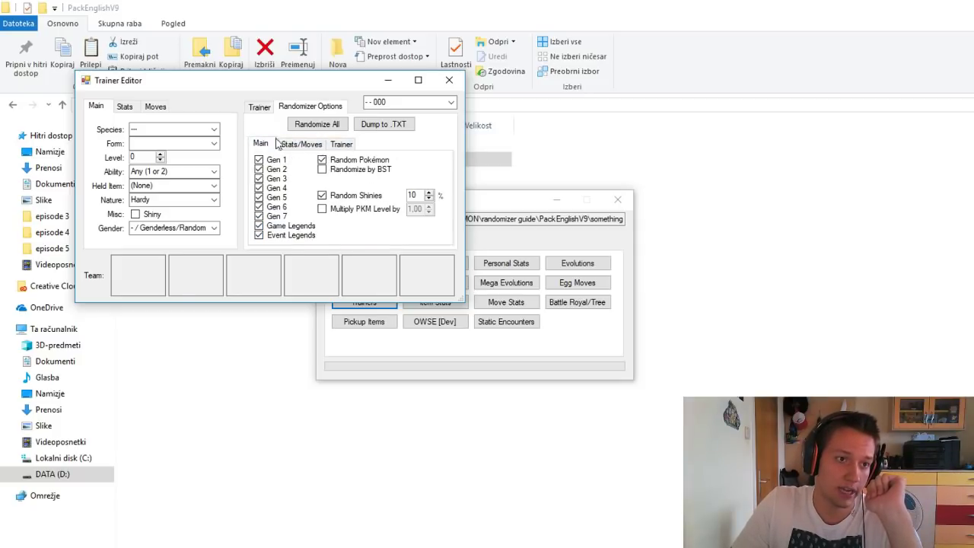
Randomize all trainers with 10% random shinies and Randomize by BST off, and close the Trainer Editor
left_click(311, 125)
left_click(657, 402)
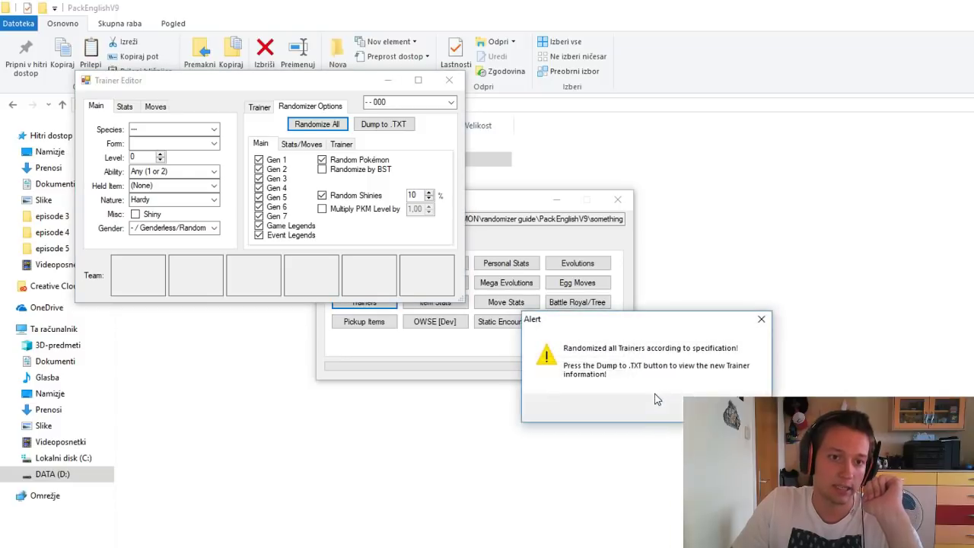
key("Return")
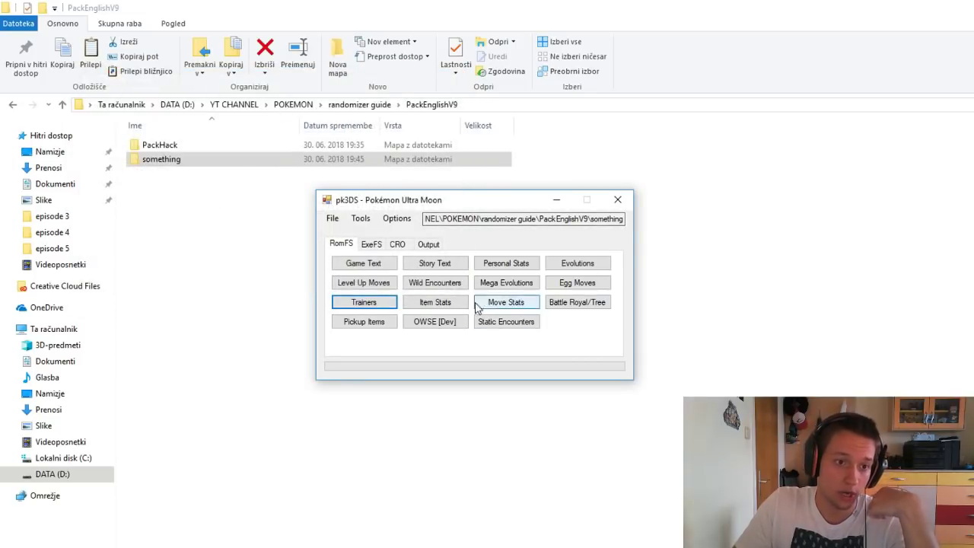
Look at the item stats and move stats editors, closing each one
left_click(460, 304)
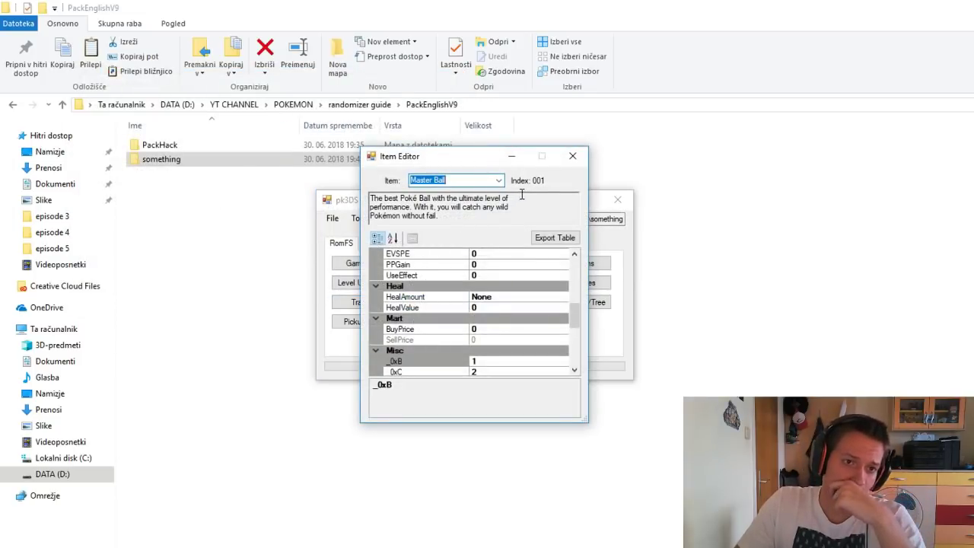
left_click(573, 157)
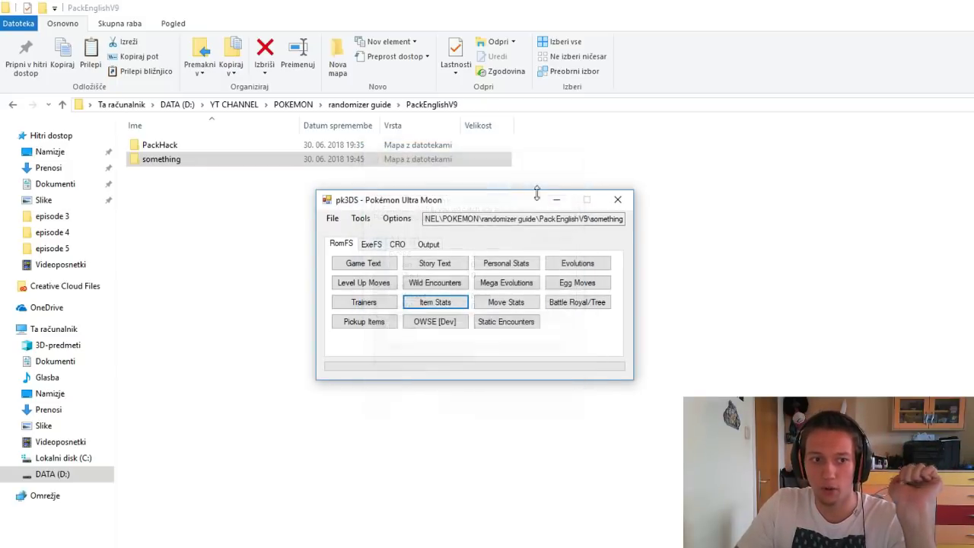
left_click(508, 304)
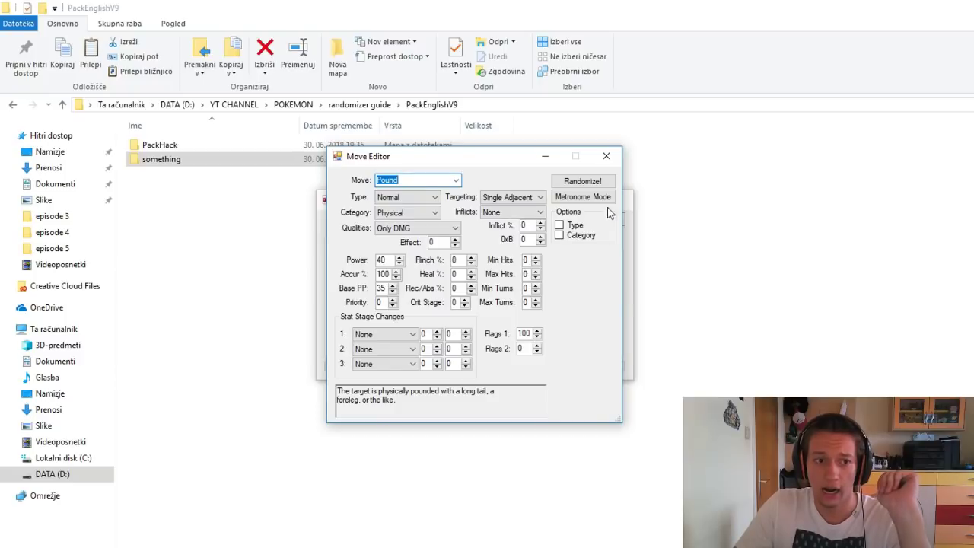
left_click(606, 155)
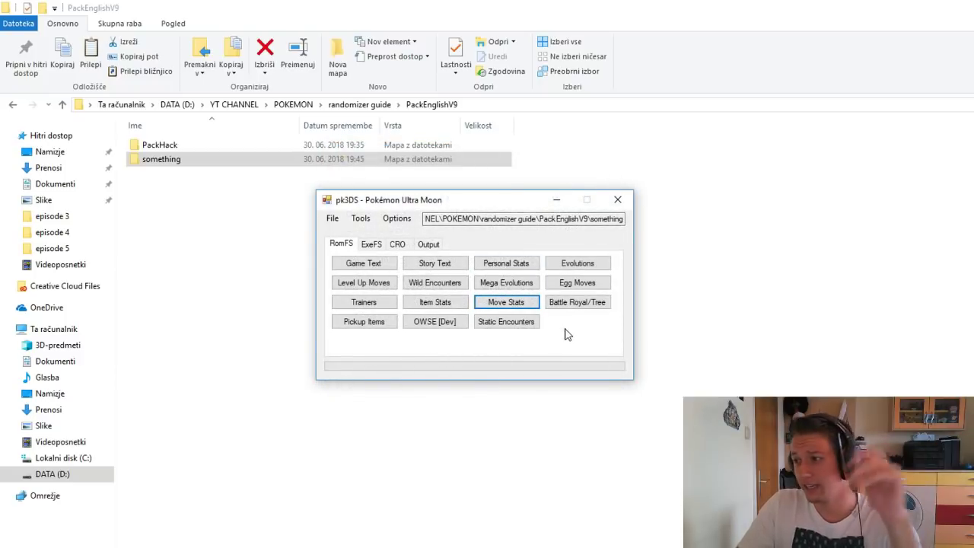
Randomize the pickup item lists and close the Pickup Editor
left_click(352, 329)
left_click(280, 407)
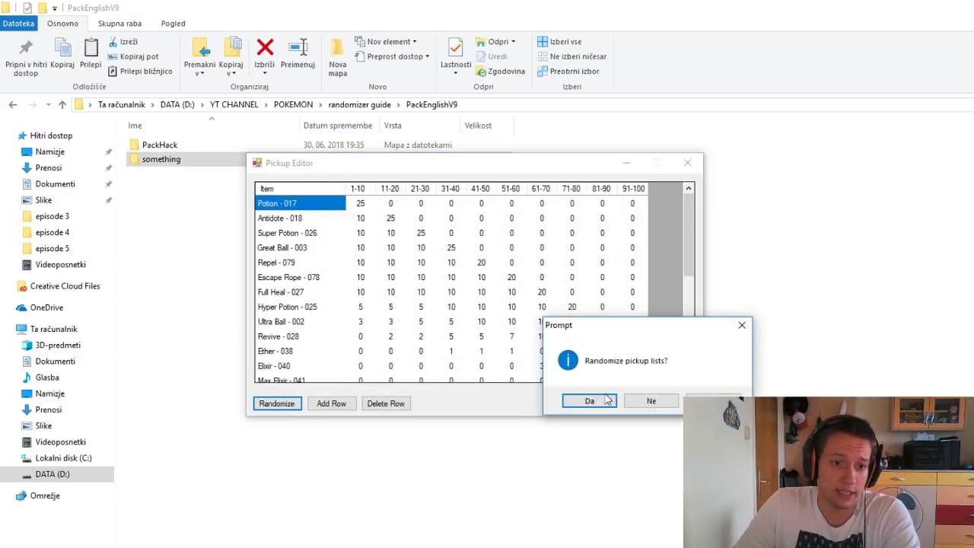
left_click(587, 402)
left_click(659, 401)
left_click(671, 404)
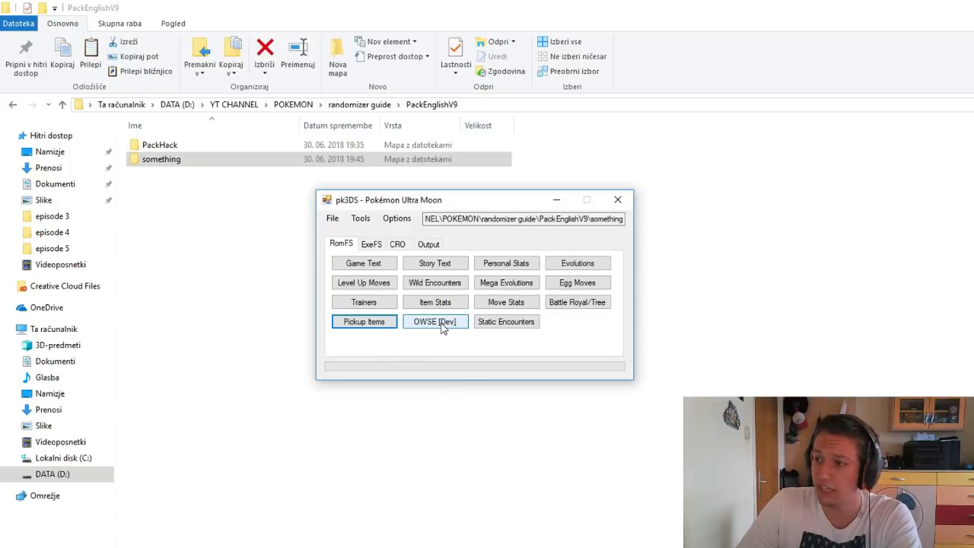
Randomize all static encounters with all generations, legends and random mega forms included, and Randomize by BST off
left_click(509, 326)
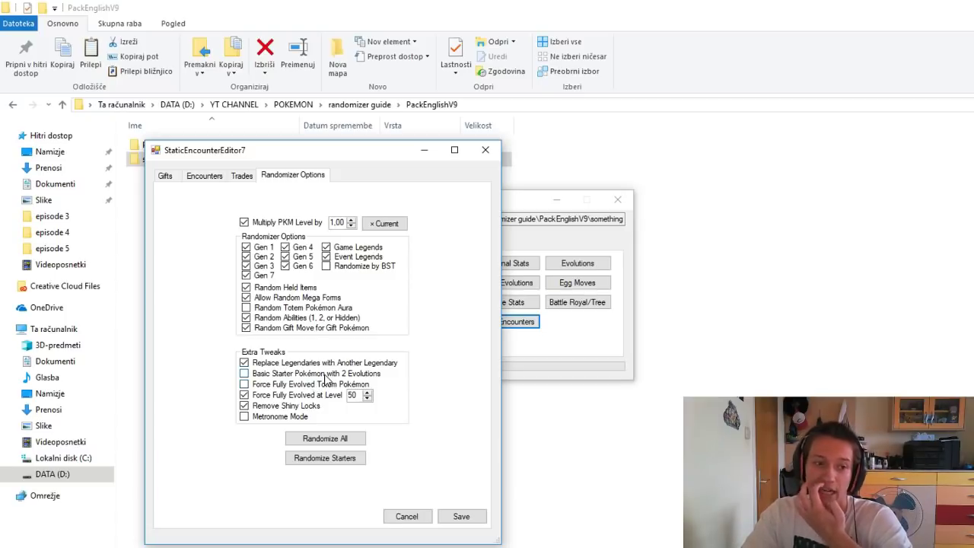
left_click(236, 177)
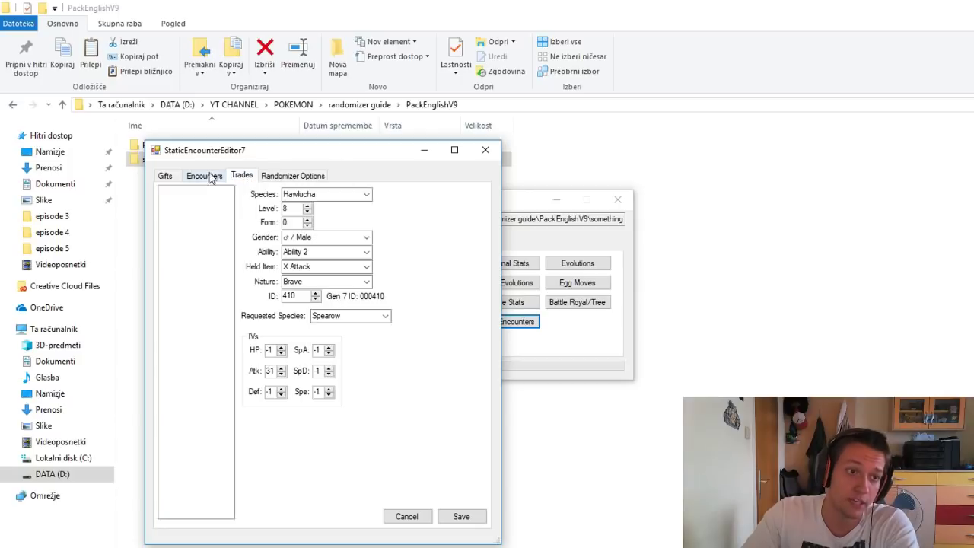
left_click(204, 176)
left_click(165, 175)
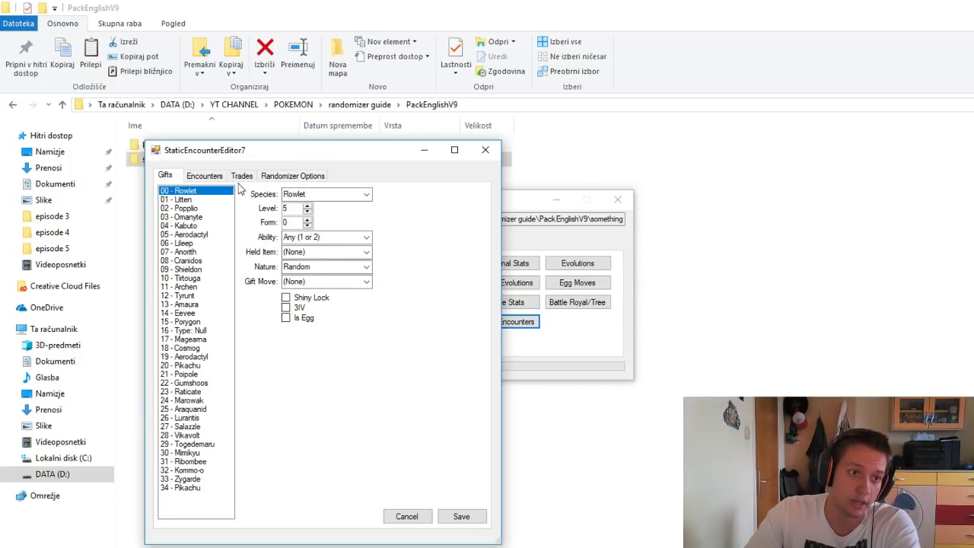
left_click(286, 176)
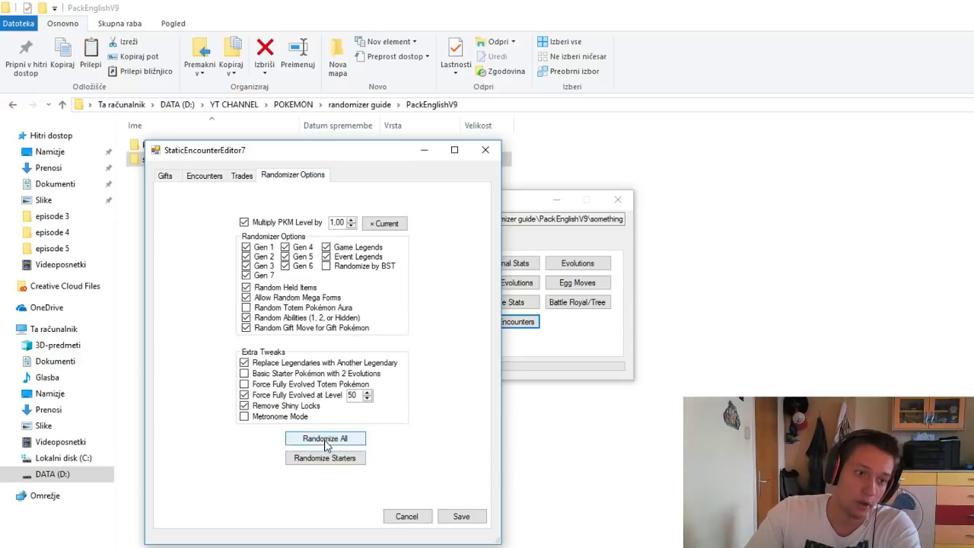
left_click(326, 439)
left_click(666, 414)
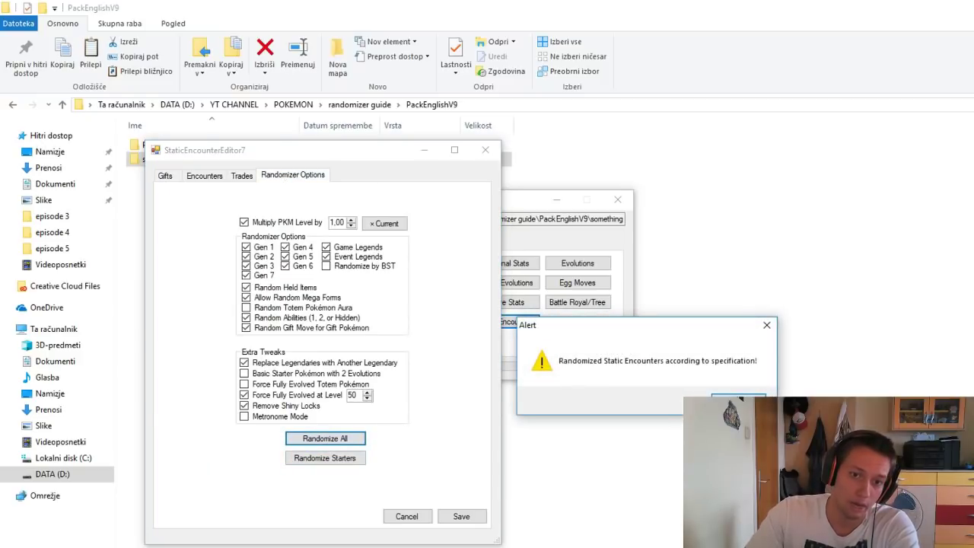
left_click(738, 403)
Randomize the starters and check the first three species in the gift Pokémon list
left_click(167, 178)
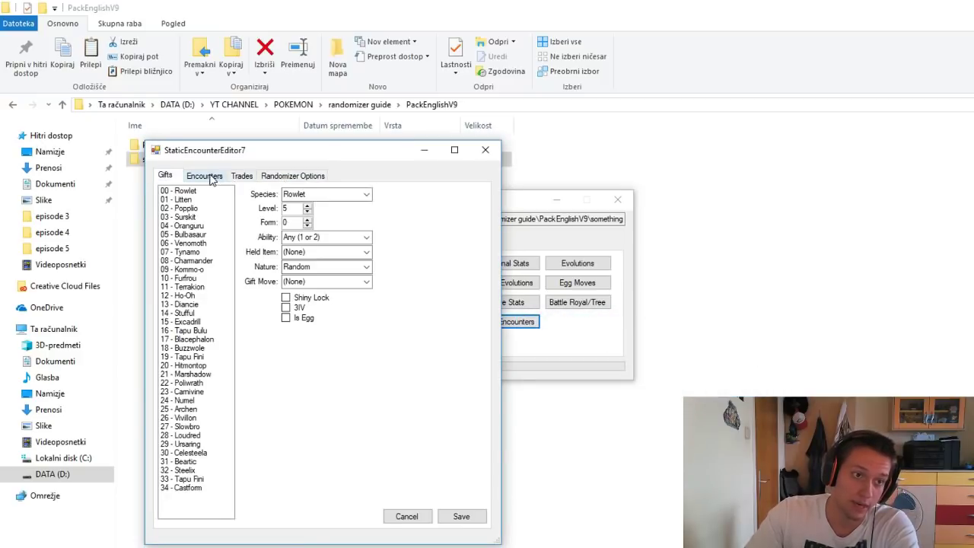
left_click(293, 176)
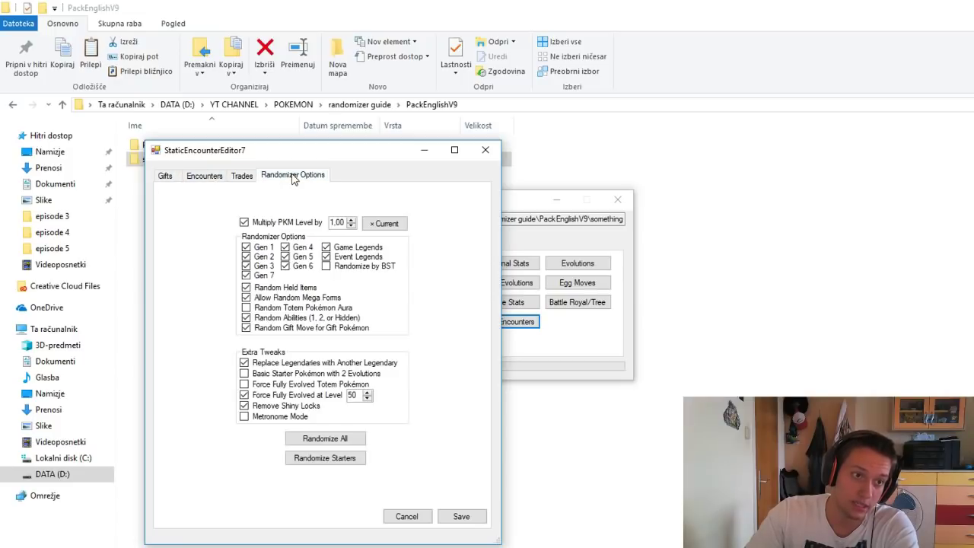
left_click(324, 459)
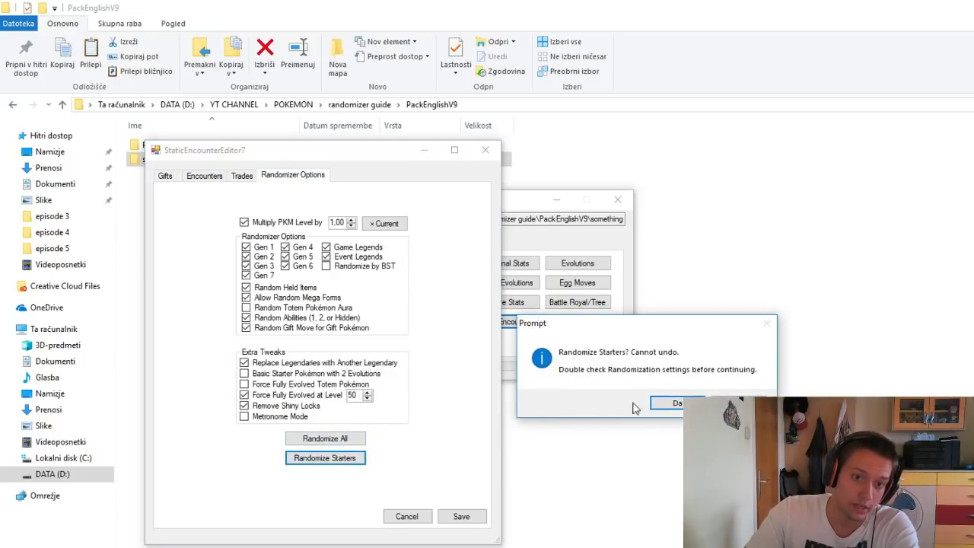
left_click(676, 405)
left_click(711, 397)
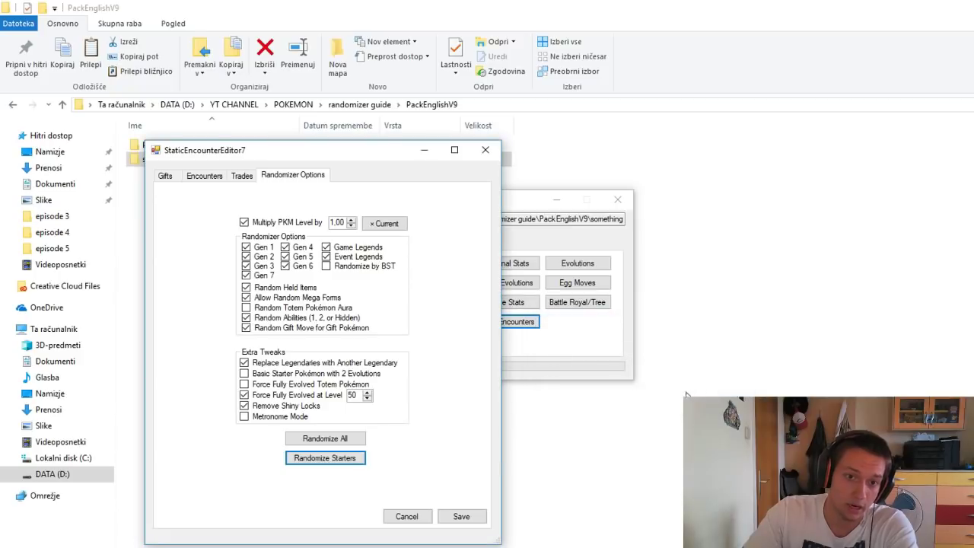
key("ctrl+Tab")
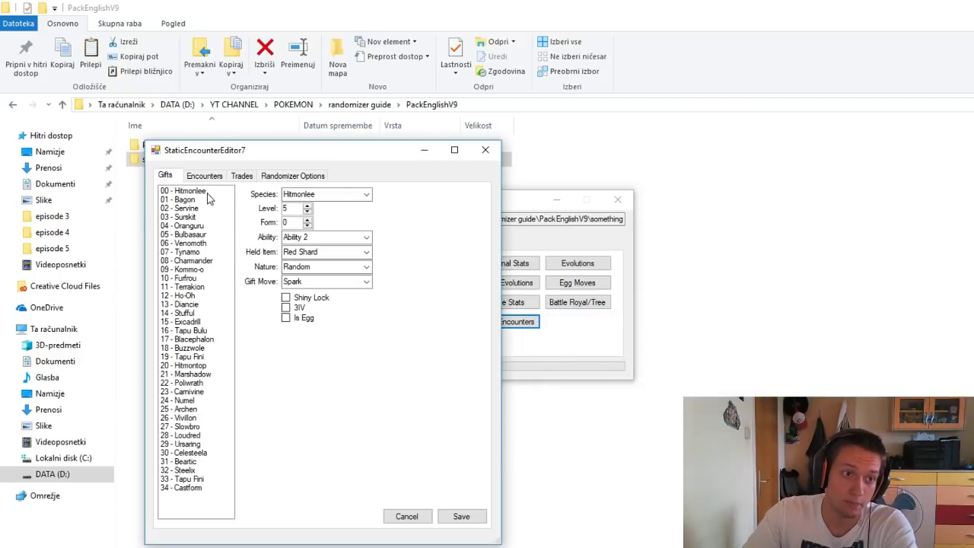
Randomize the starters again, save the static encounters, and agree to update the starter text references
left_click(279, 178)
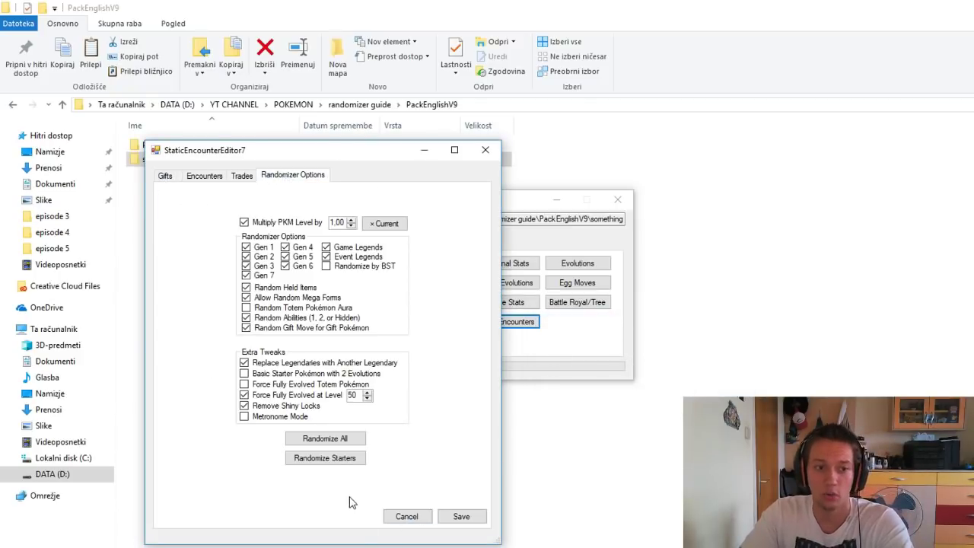
left_click(340, 460)
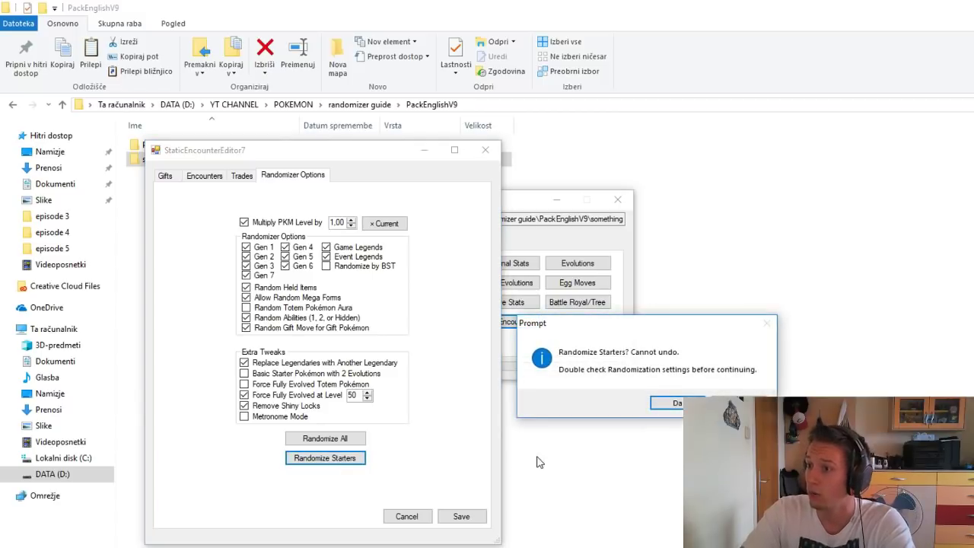
left_click(670, 408)
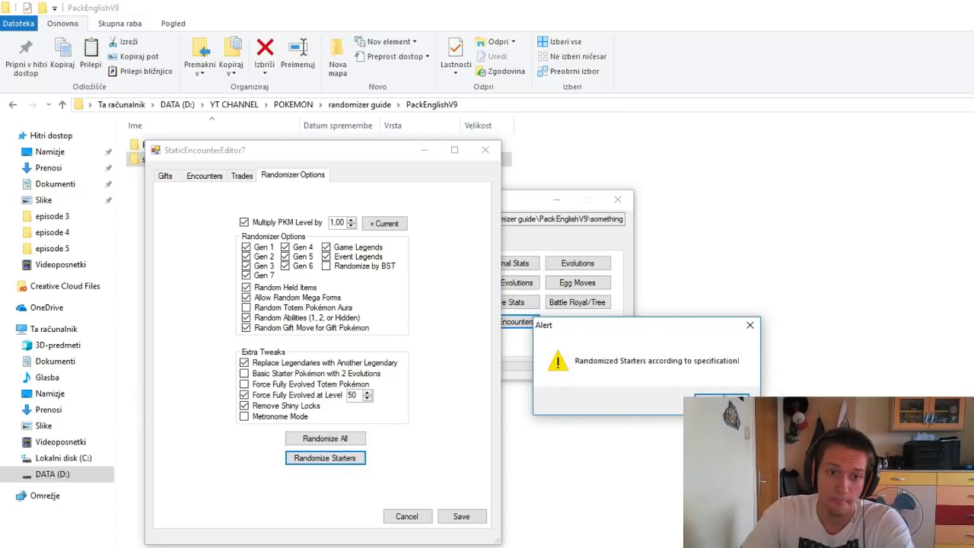
left_click(719, 401)
left_click(461, 515)
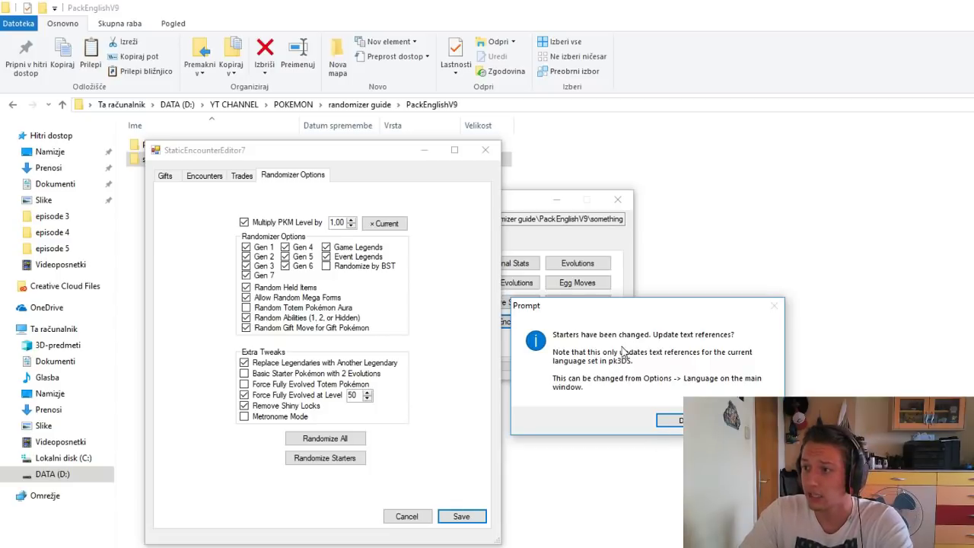
left_click_drag(636, 314, 536, 296)
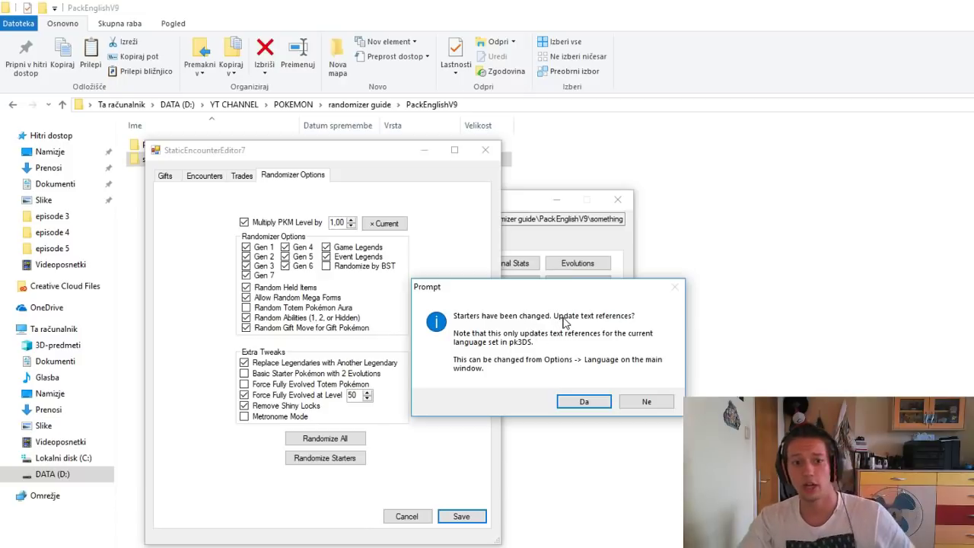
left_click(577, 401)
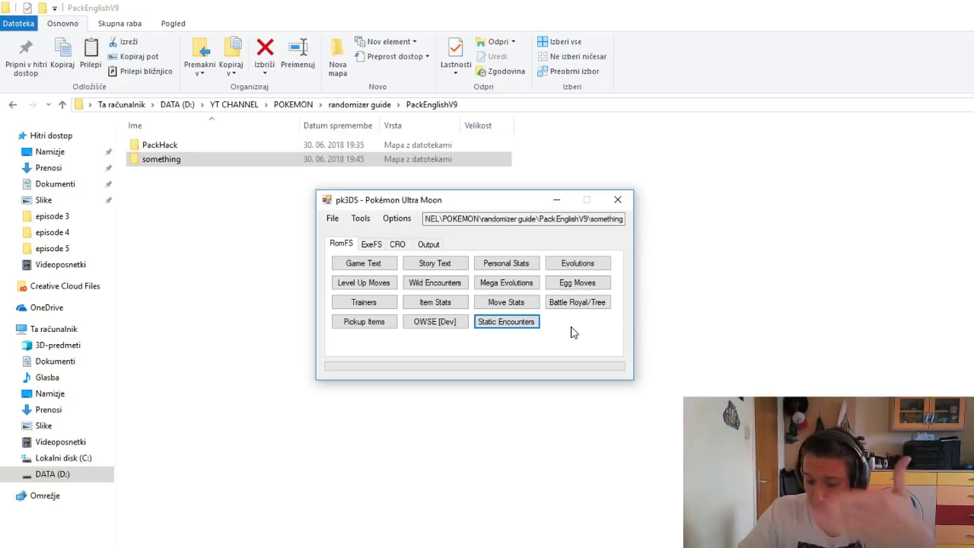
Randomize the TM moves, close the TM Editor, and briefly open and close the type chart
left_click(372, 245)
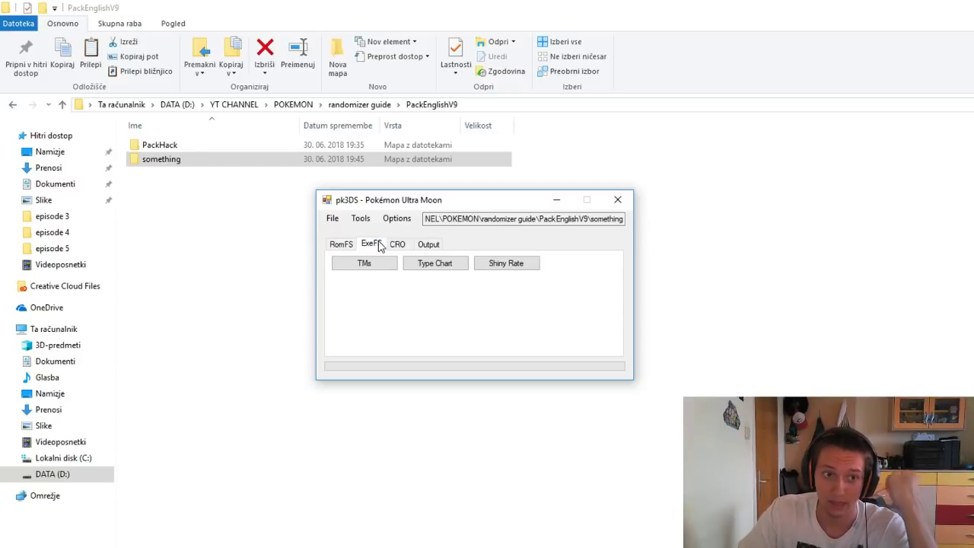
left_click(393, 271)
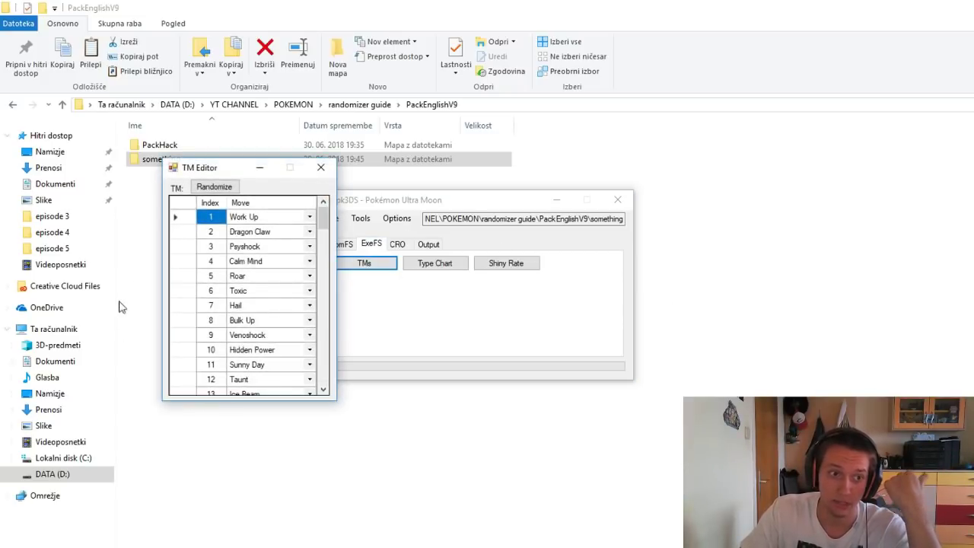
left_click(204, 186)
left_click(668, 403)
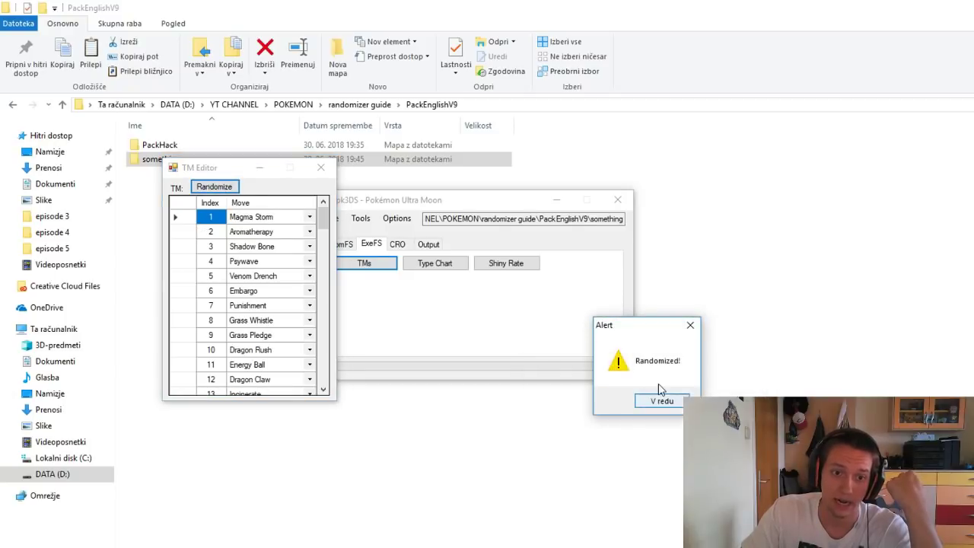
left_click(664, 398)
left_click(320, 168)
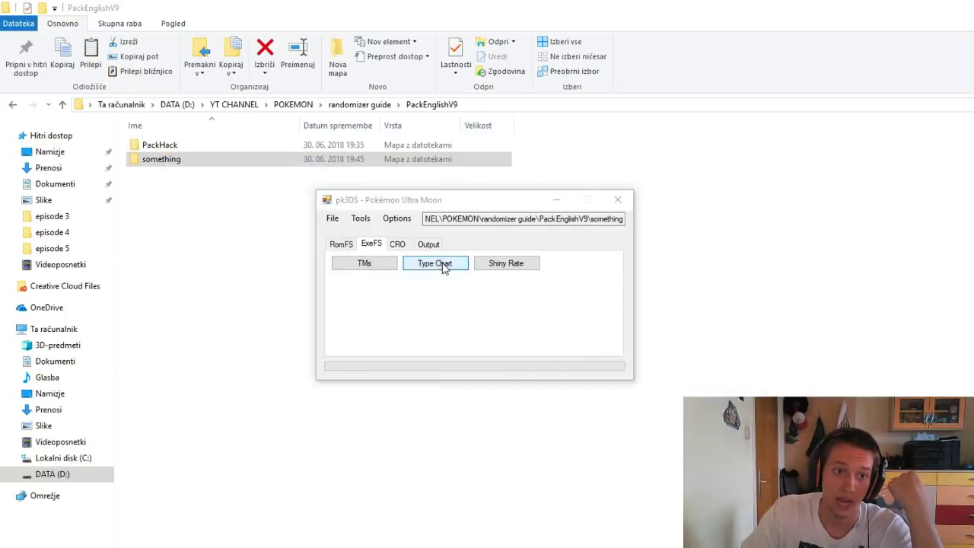
left_click(441, 263)
left_click(662, 72)
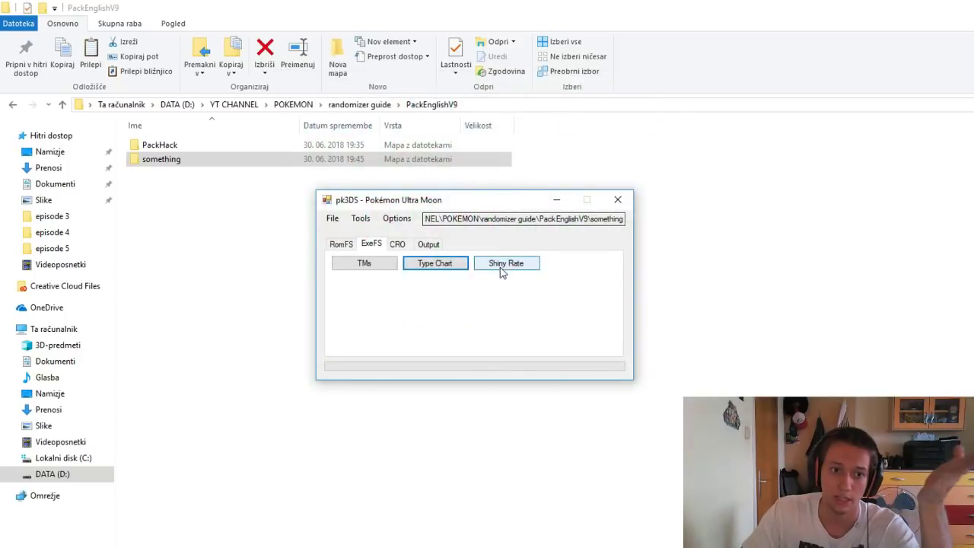
Open the Shiny Rate Editor, set the PID rerolls to 250 and set the Reroll Helper's overall rate to 10%
left_click(505, 264)
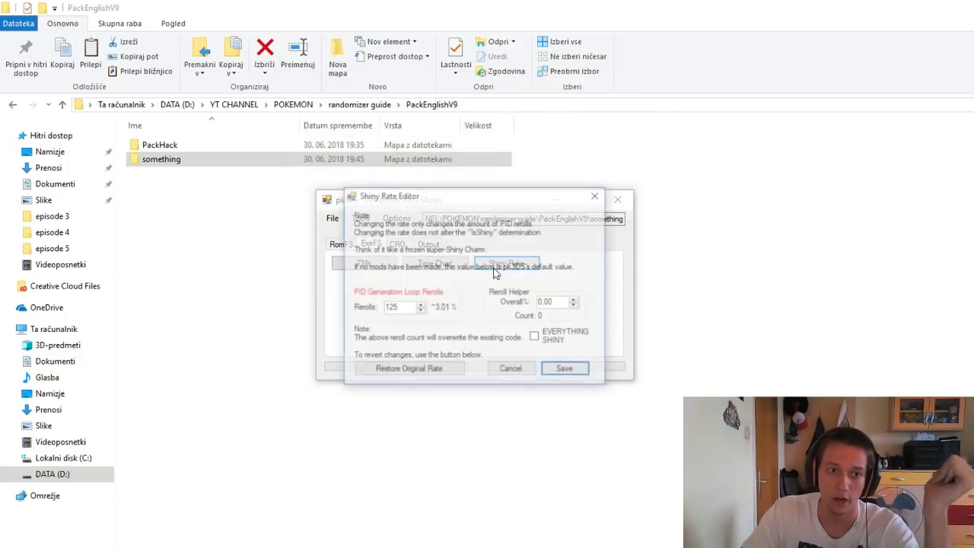
double_click(411, 308)
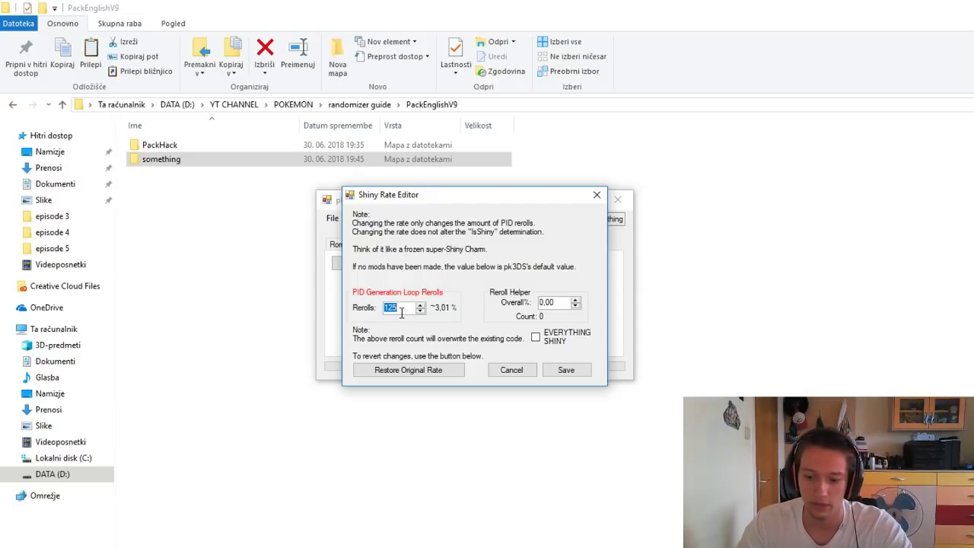
type("250")
key("Tab")
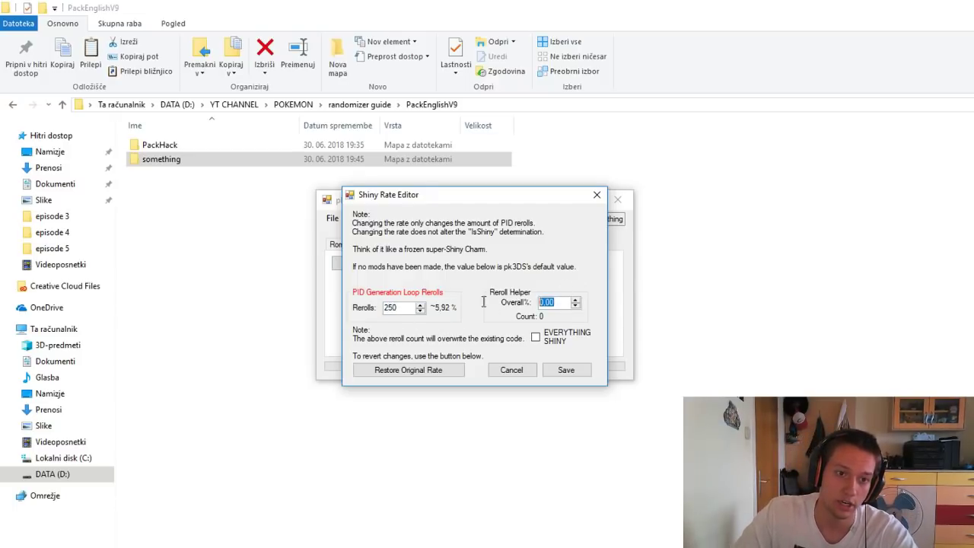
type("10")
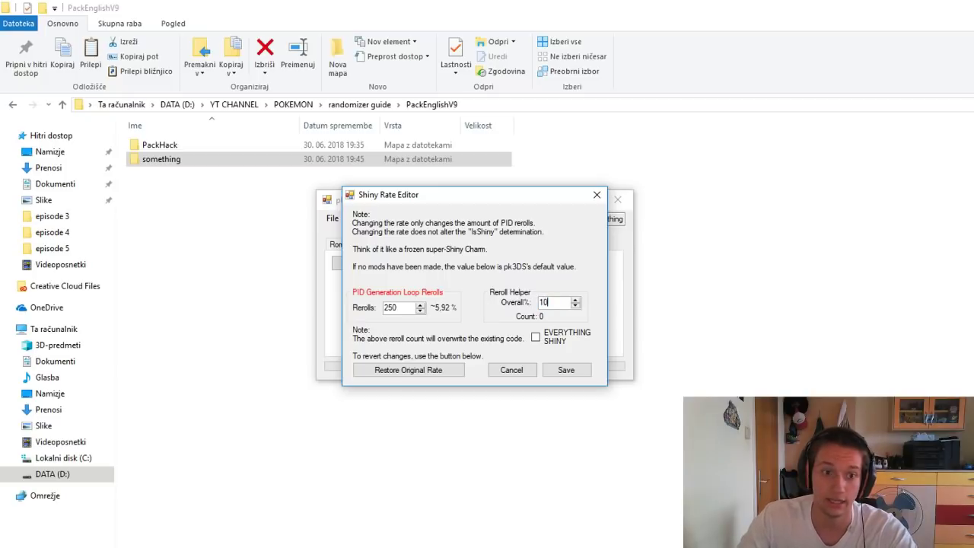
left_click(576, 299)
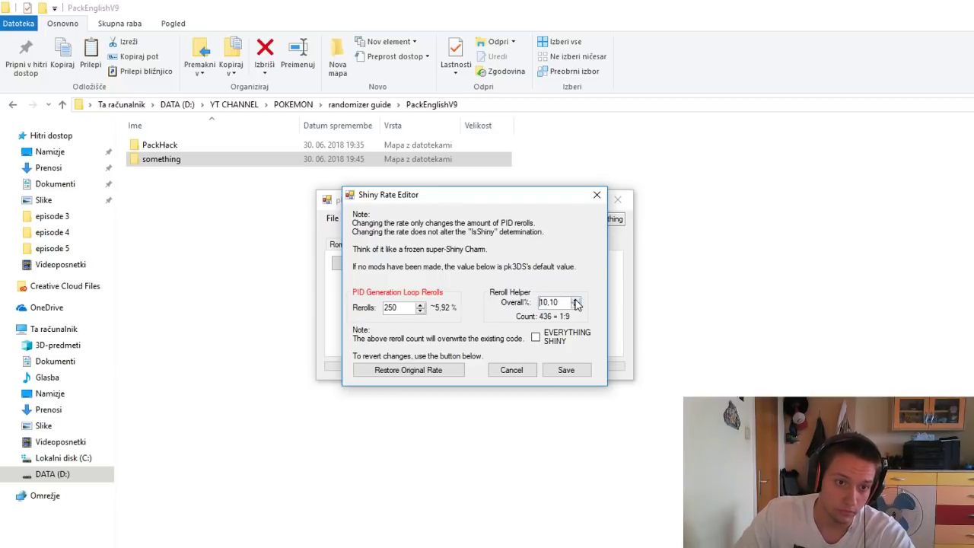
left_click(575, 306)
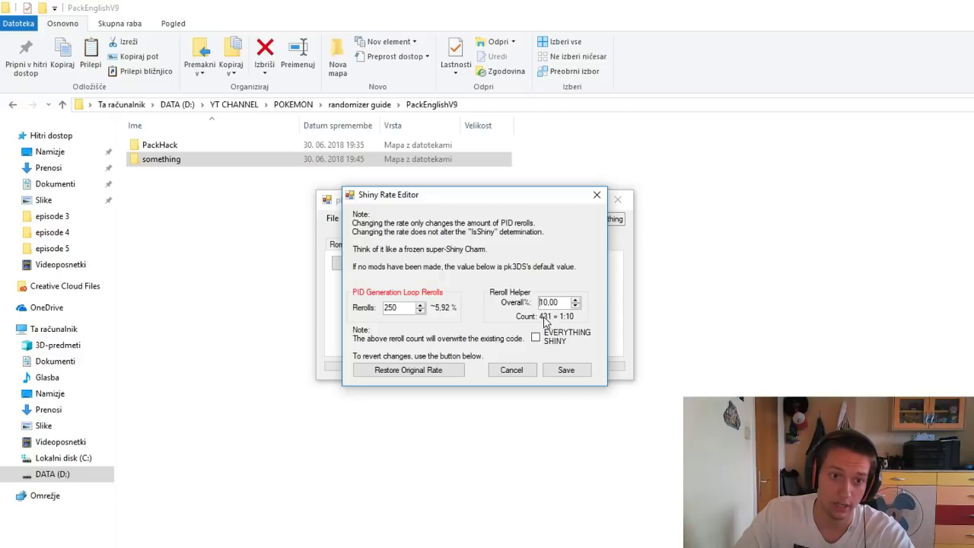
Set the Reroll Helper's overall rate to 7.5% and the PID rerolls to 319
double_click(560, 304)
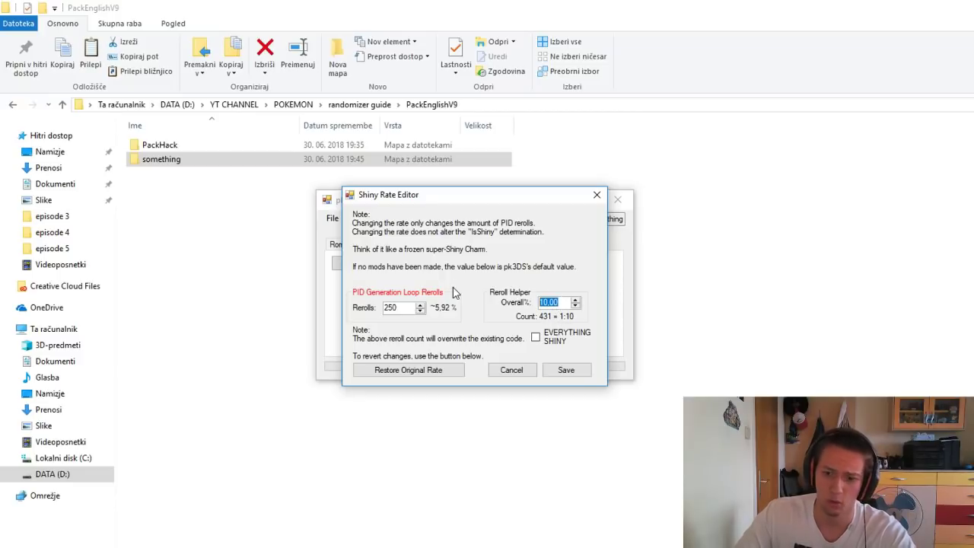
type("7,5")
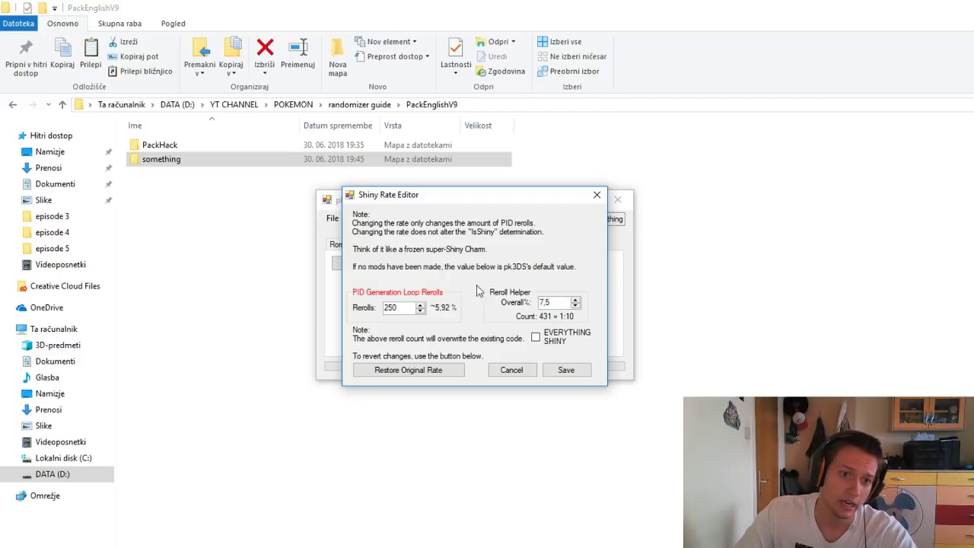
left_click(575, 306)
left_click(575, 300)
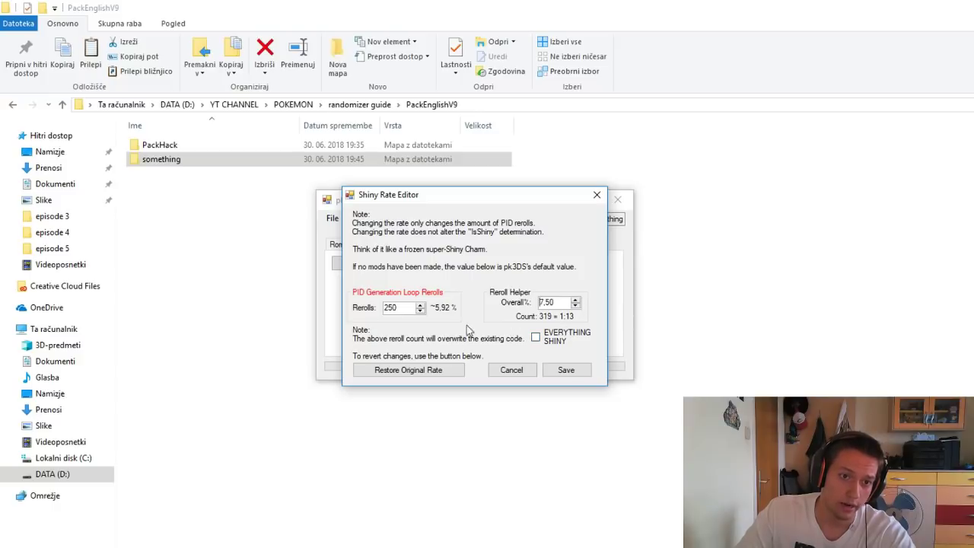
double_click(401, 308)
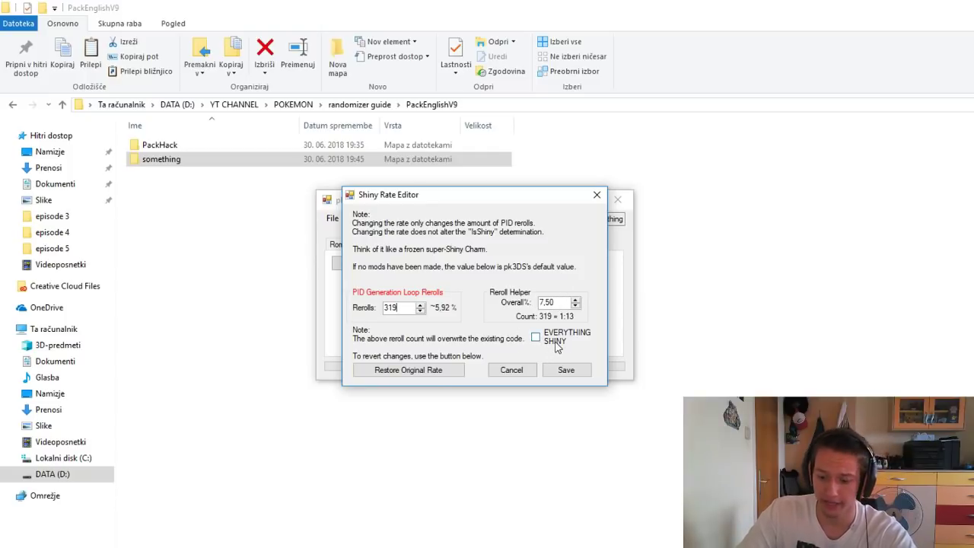
key("Tab")
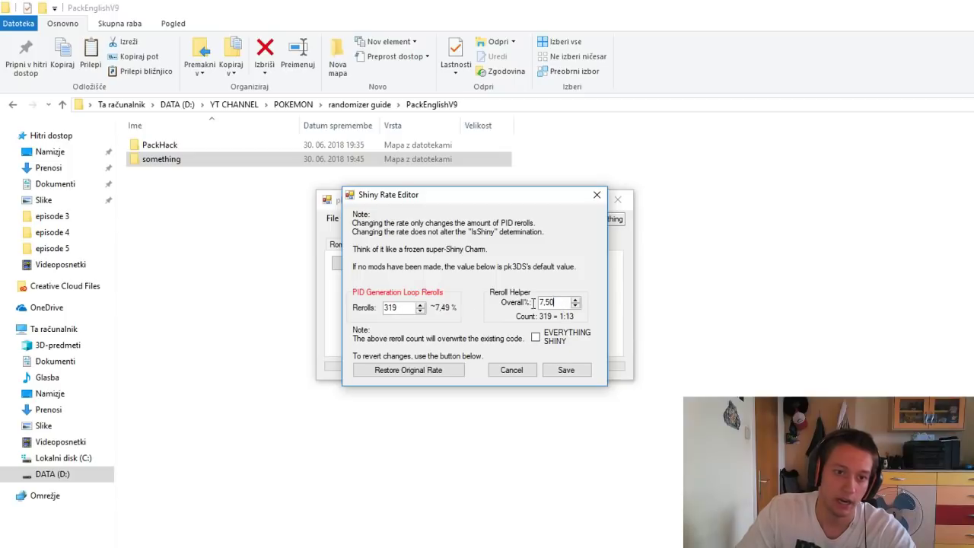
Set the Reroll Helper's overall rate to 5% and save the shiny rate settings
type("5")
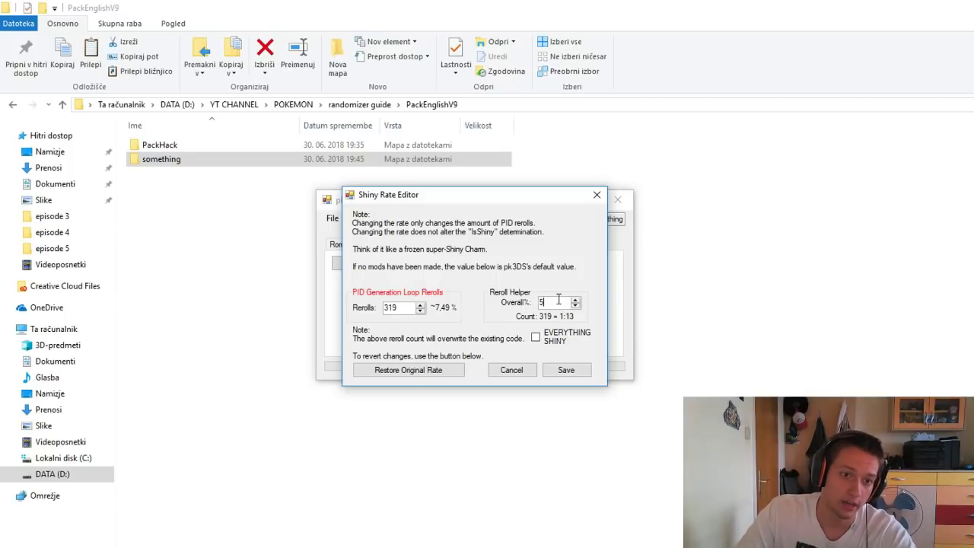
type(",10")
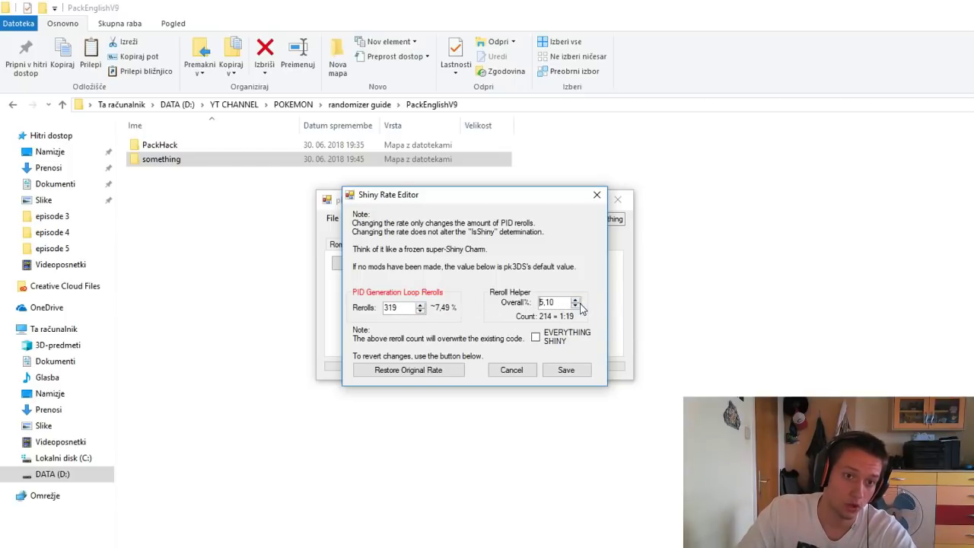
left_click(576, 306)
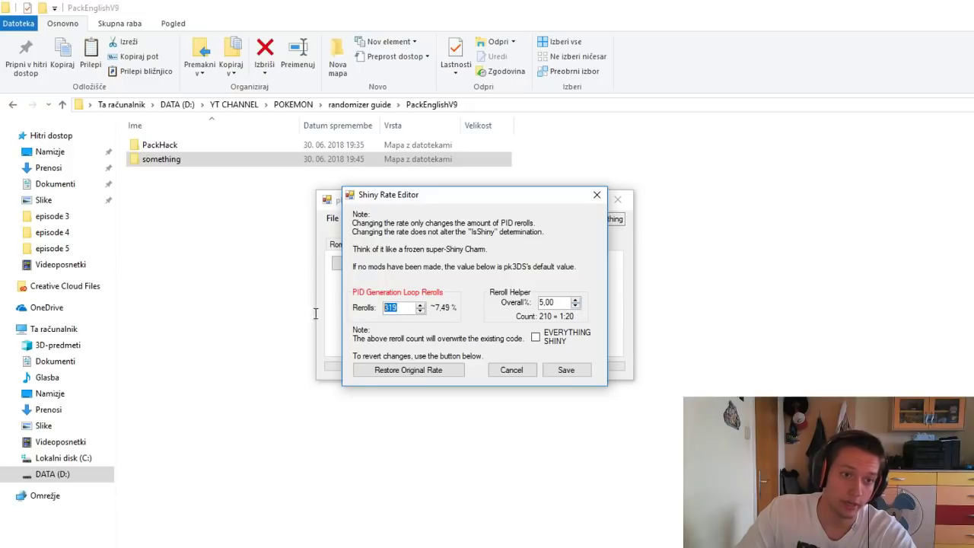
left_click(563, 370)
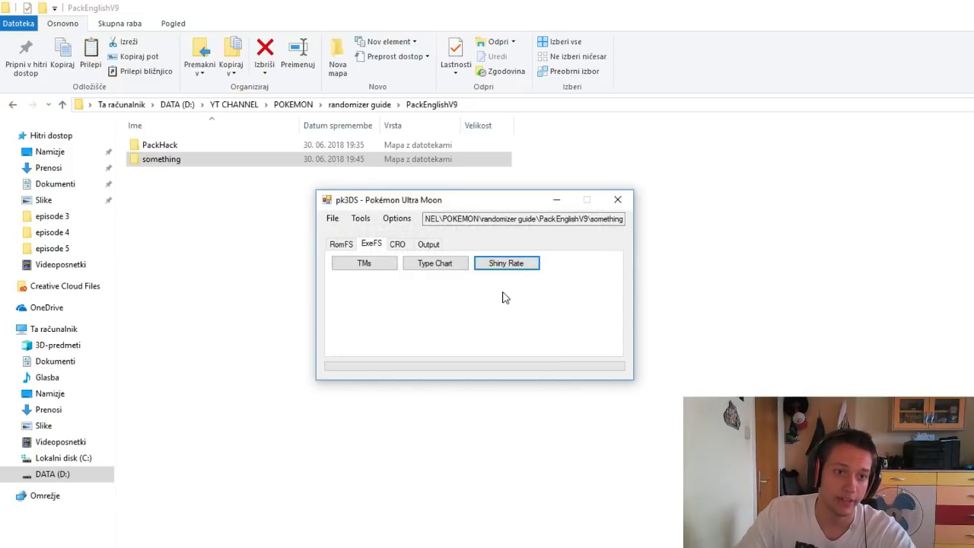
Continue into the Poké Mart editor despite the CRO warning, randomize only the special mart inventories, and close the editor
left_click(401, 246)
left_click(366, 263)
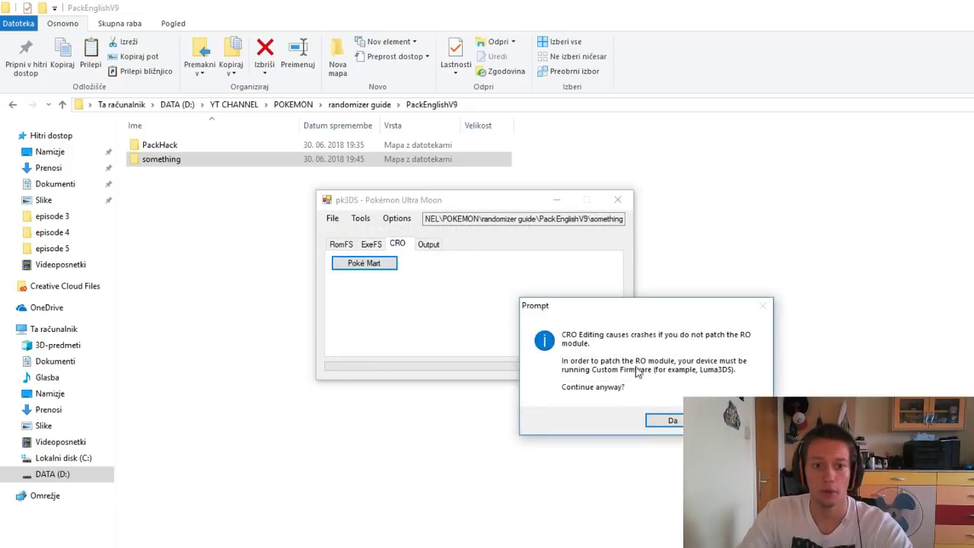
left_click(668, 420)
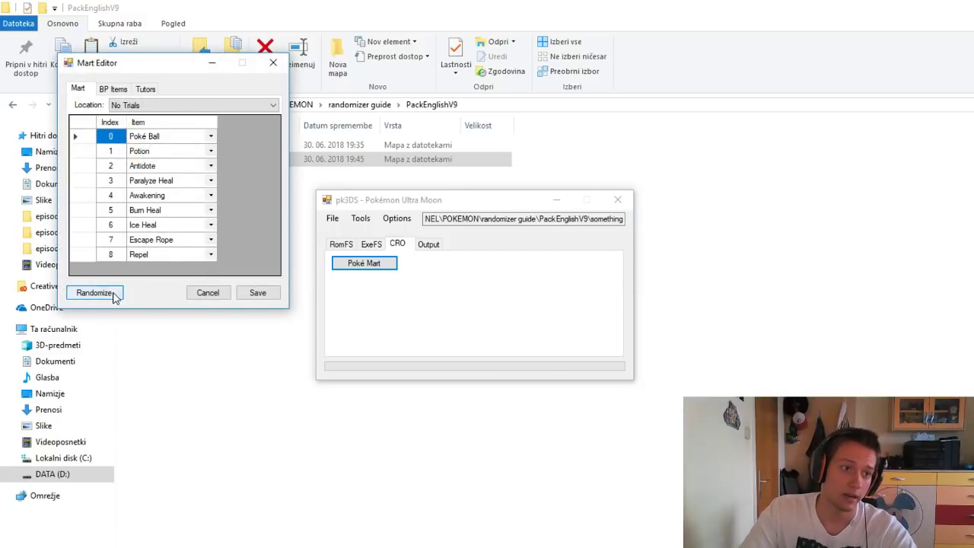
left_click(92, 292)
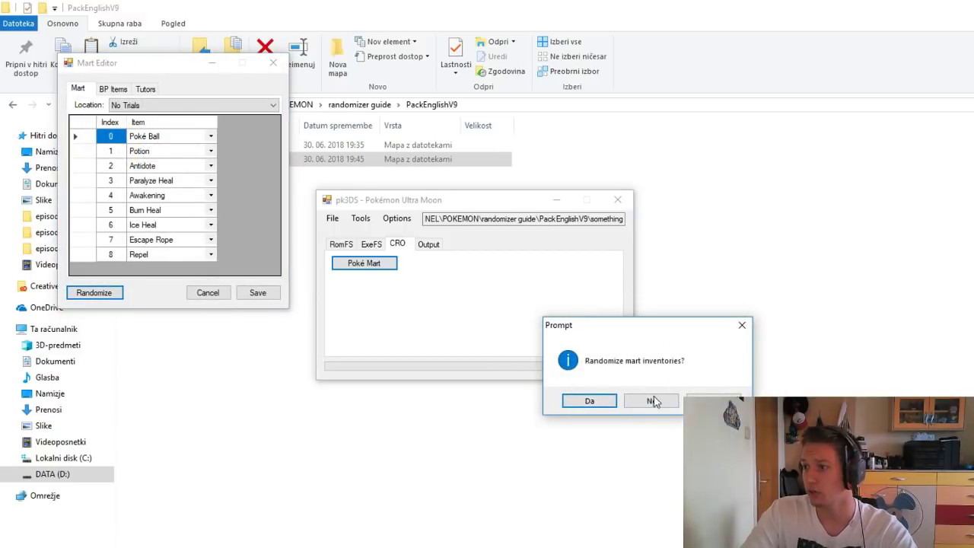
left_click(591, 402)
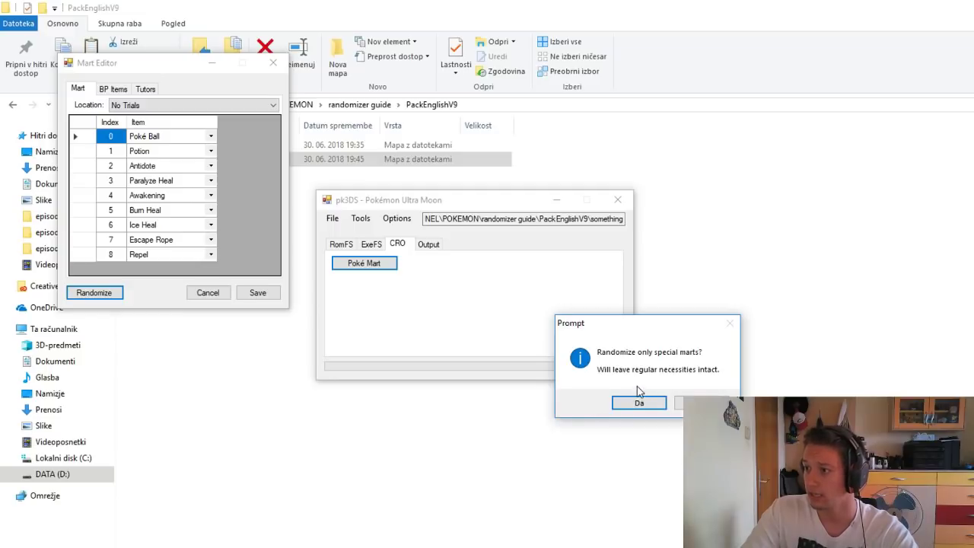
left_click_drag(609, 322, 530, 289)
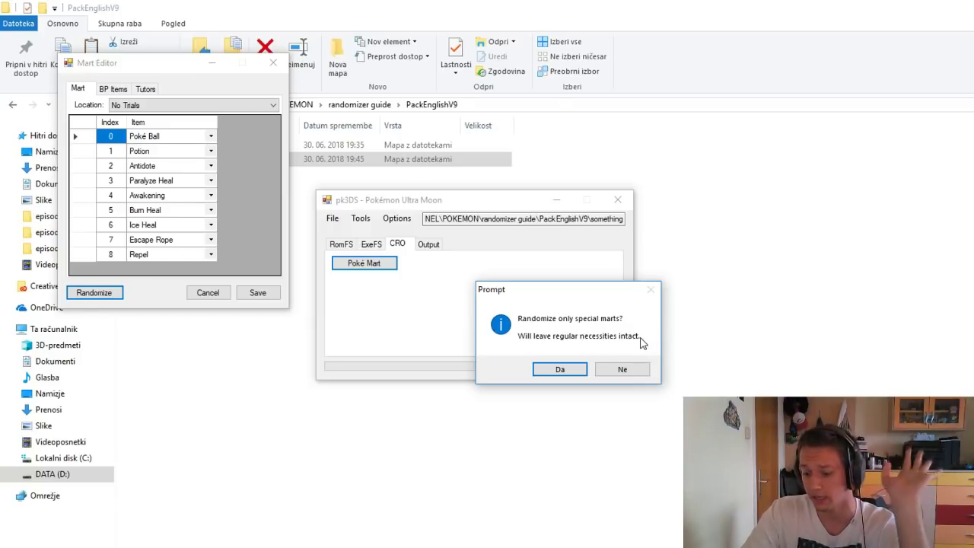
left_click(560, 369)
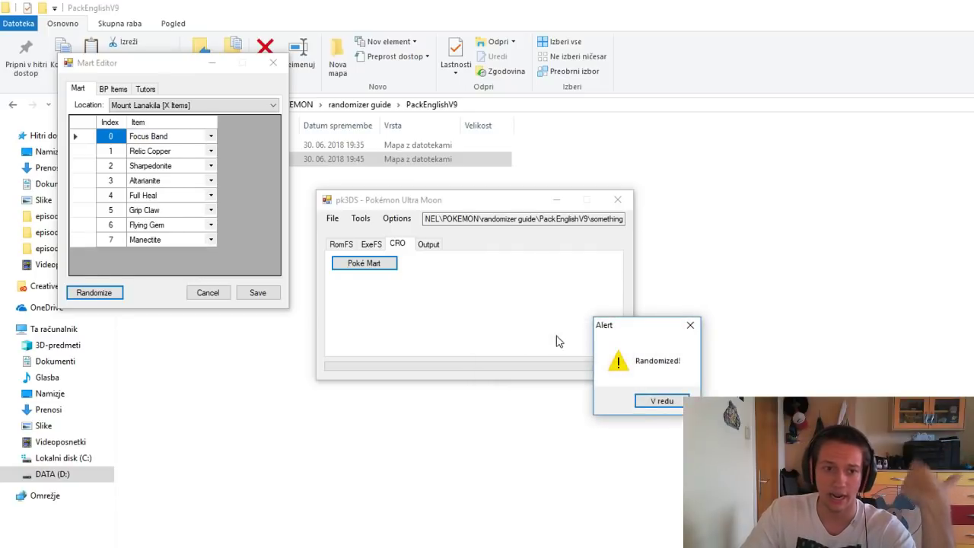
left_click(659, 402)
left_click(273, 62)
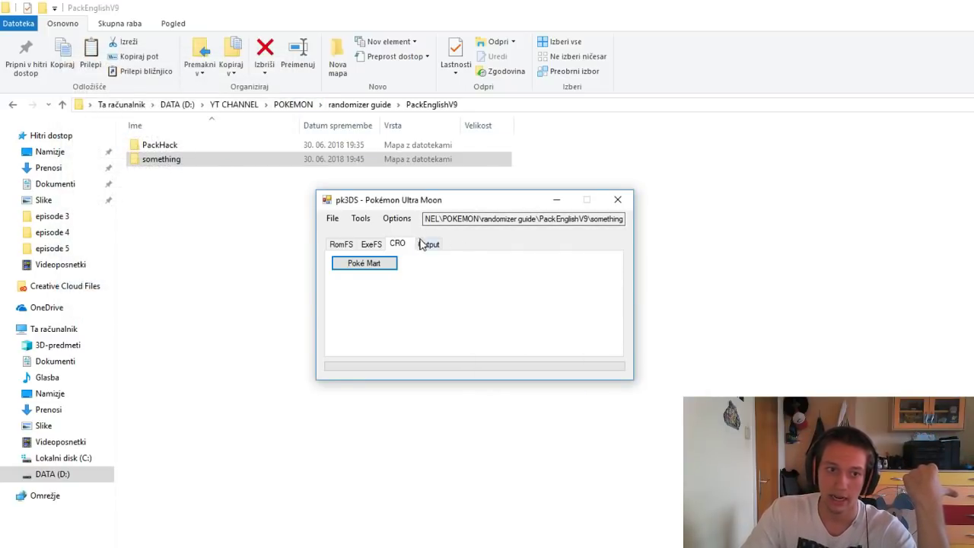
Return pk3DS to the RomFS editors and switch to the PackEnglishV9 folder in File Explorer
left_click(350, 244)
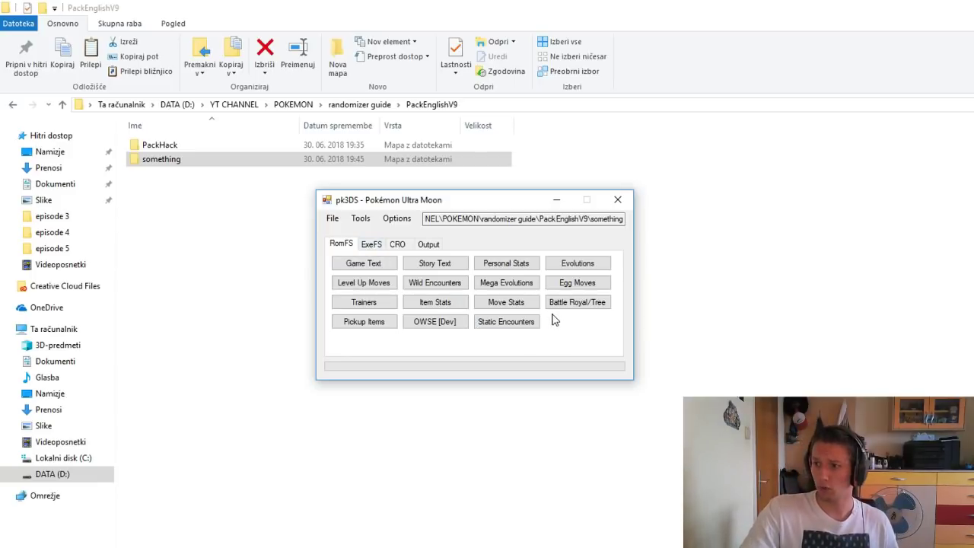
left_click(260, 235)
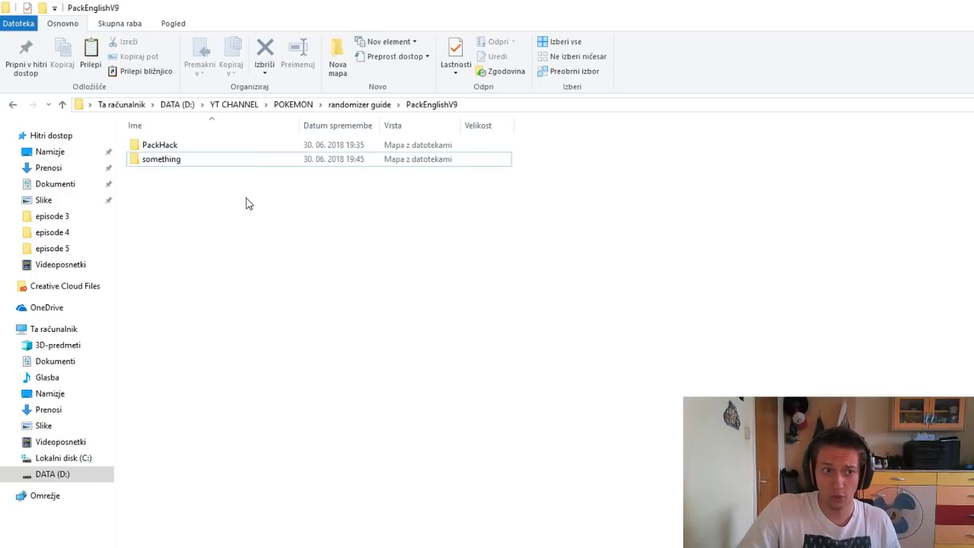
Open the "something" folder inside PackEnglishV9 in File Explorer
key("alt+Tab")
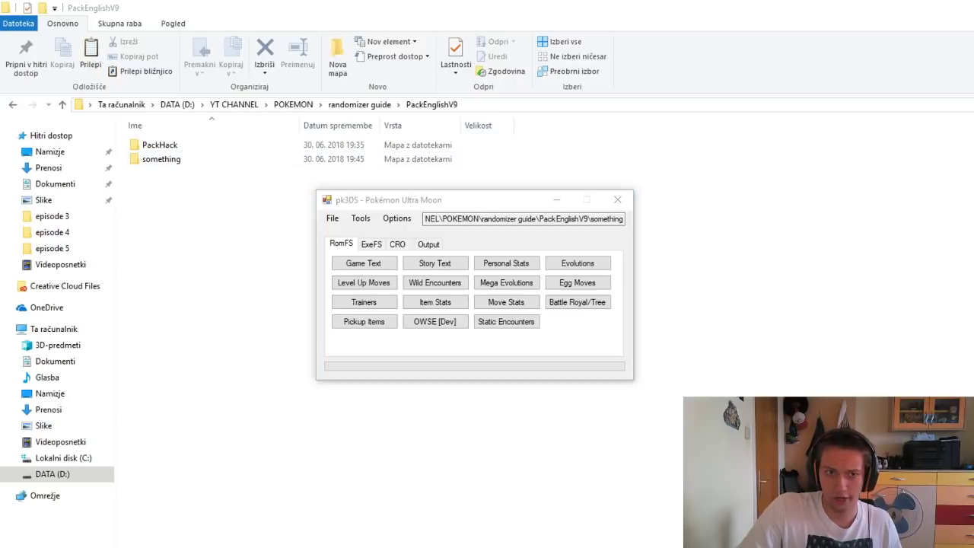
key("alt+Tab")
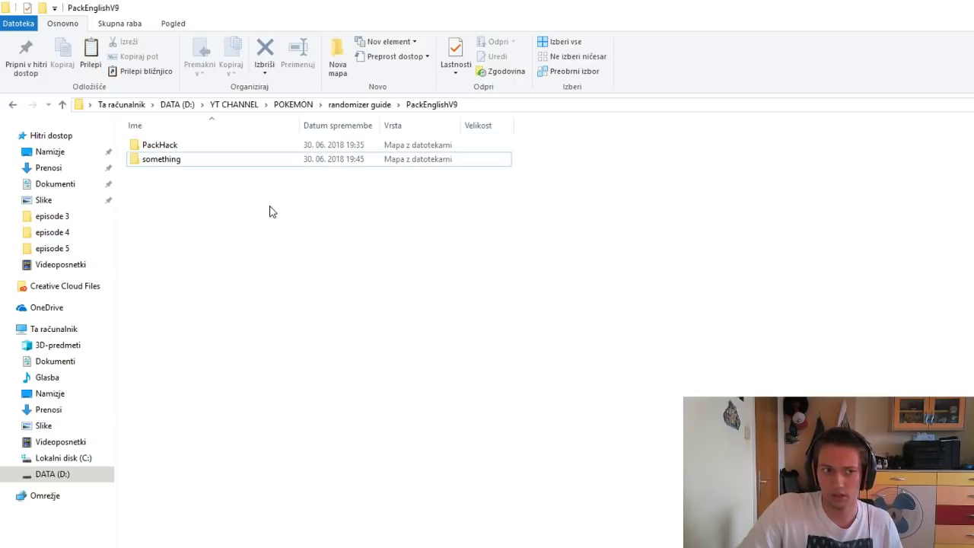
double_click(261, 161)
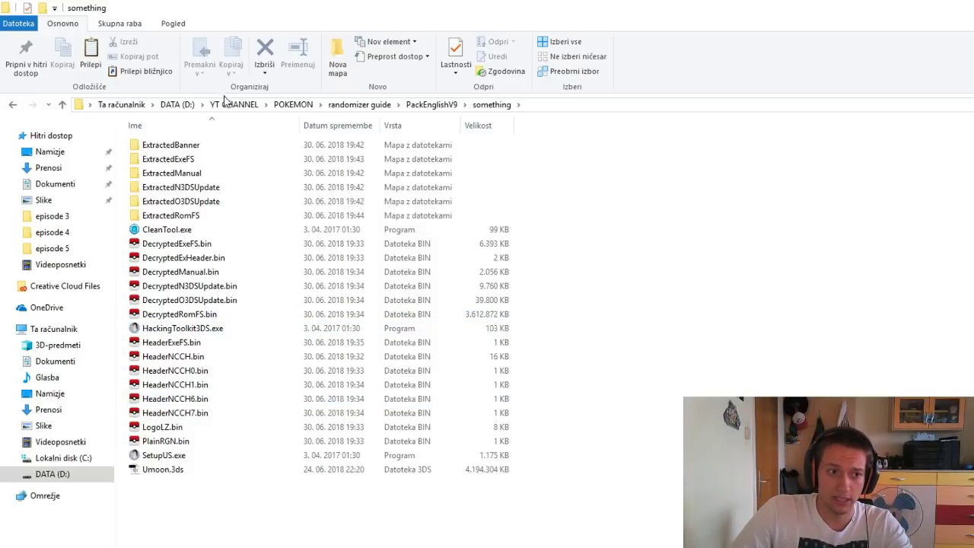
double_click(232, 328)
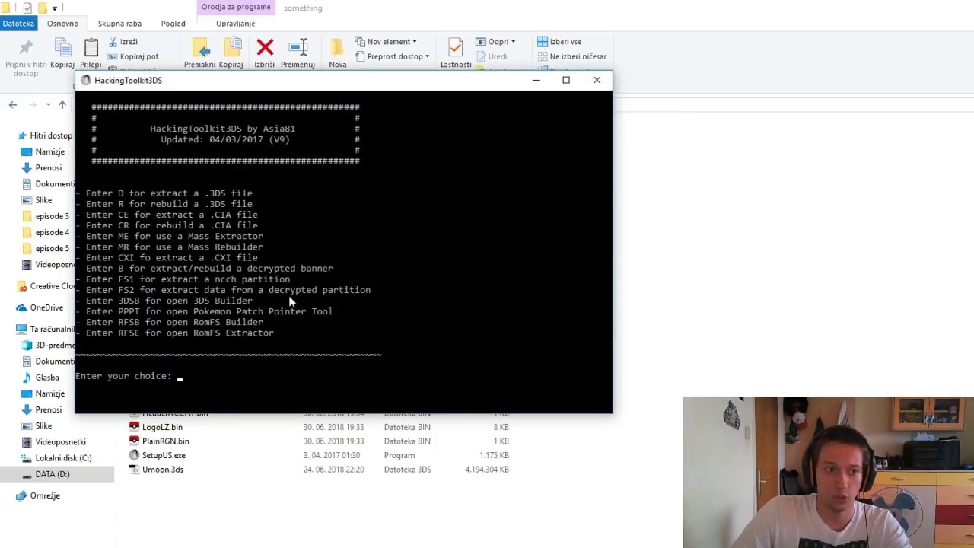
left_click_drag(303, 76, 635, 58)
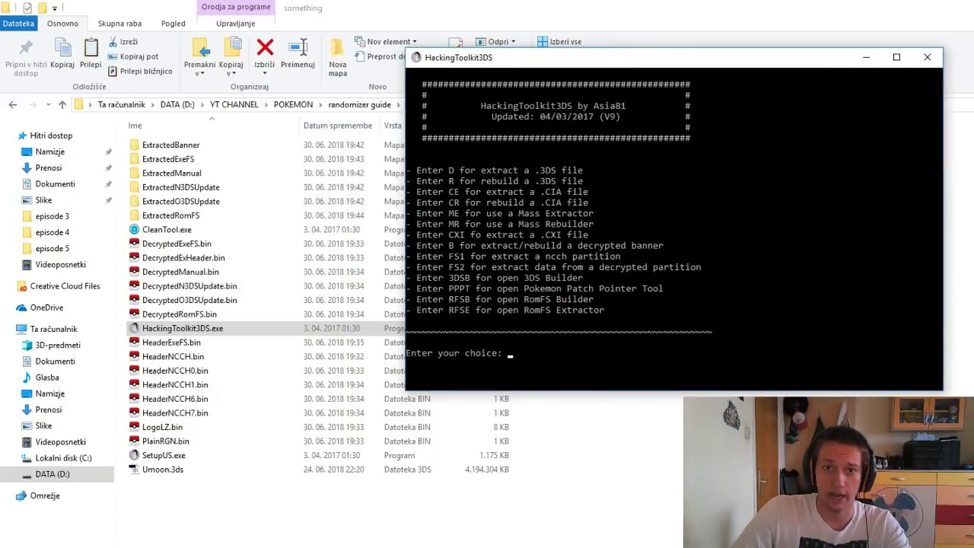
left_click(926, 57)
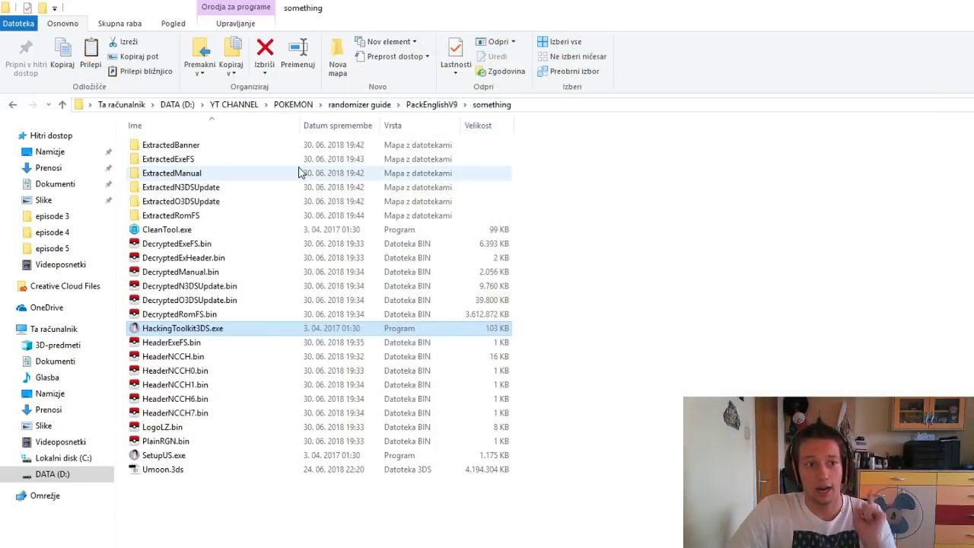
Inspect .code.bin in the ExtractedExeFS folder and return to the "something" folder
double_click(293, 159)
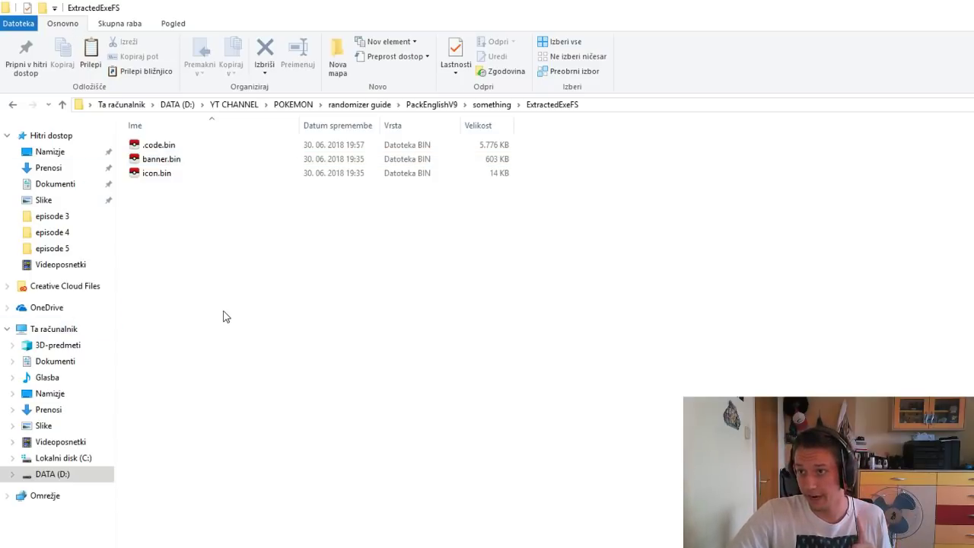
key("alt+Left")
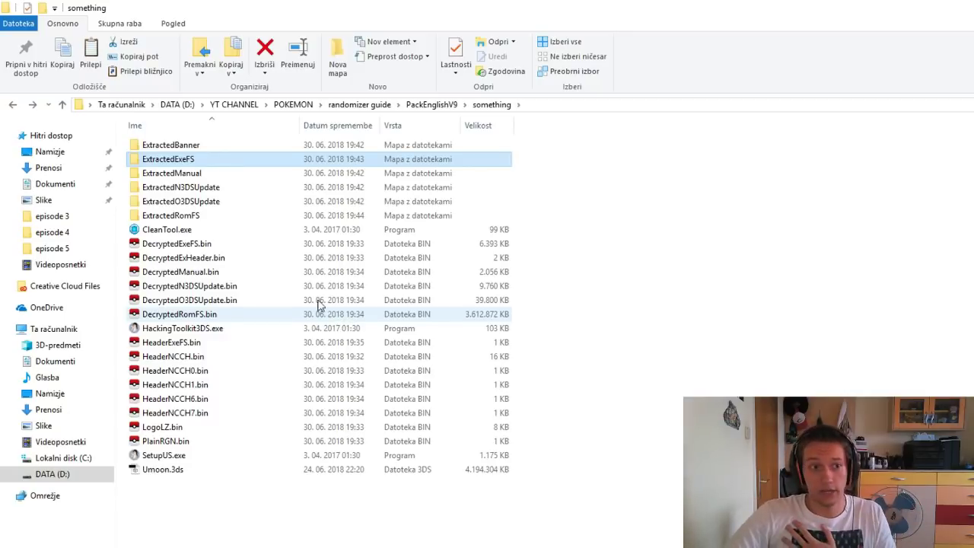
double_click(186, 160)
left_click(183, 150)
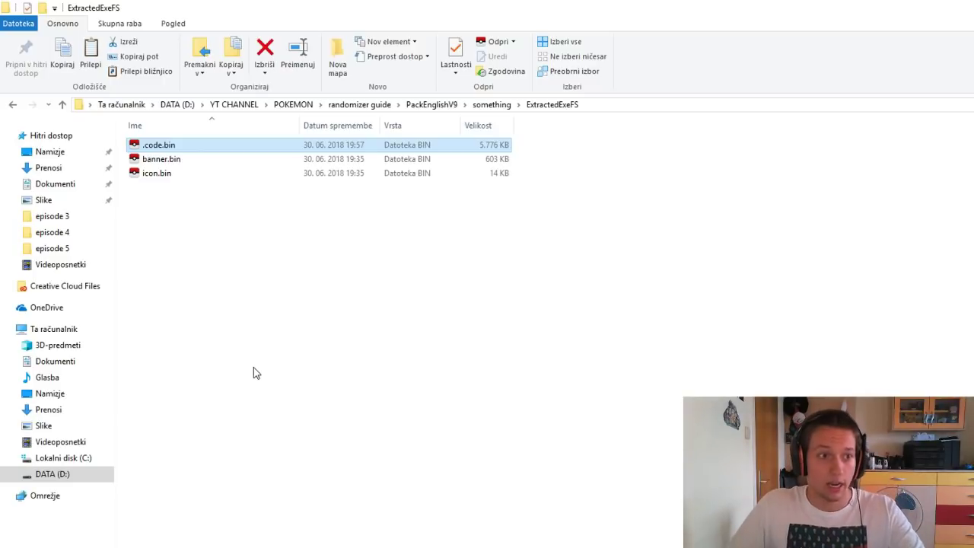
left_click(272, 290)
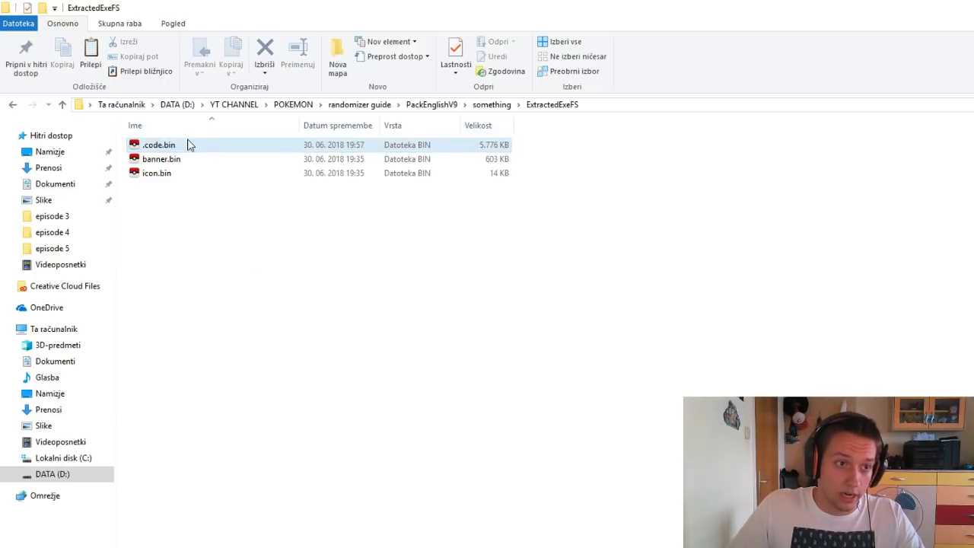
key("BackSpace")
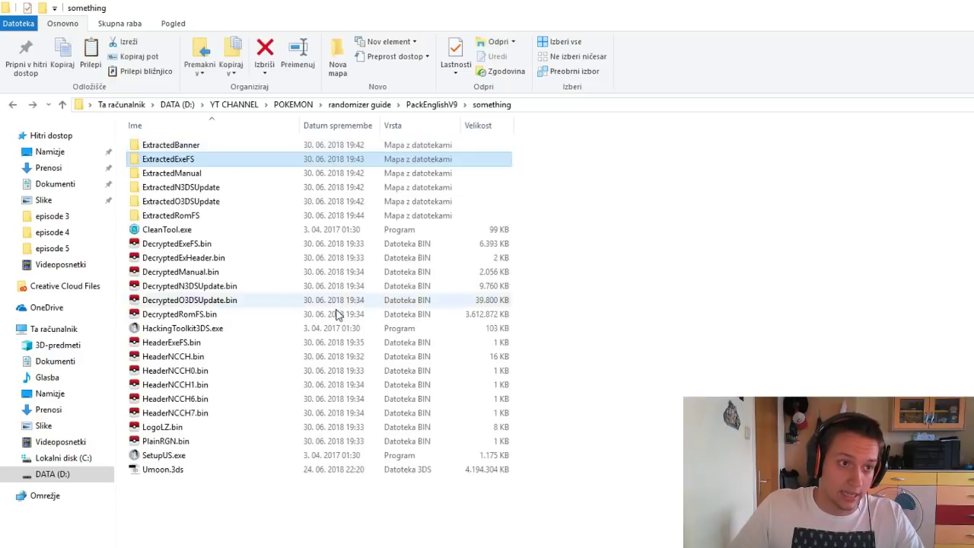
Rename .code.bin in the ExtractedExeFS folder to code.bin
double_click(218, 162)
left_click(158, 146)
key("F2")
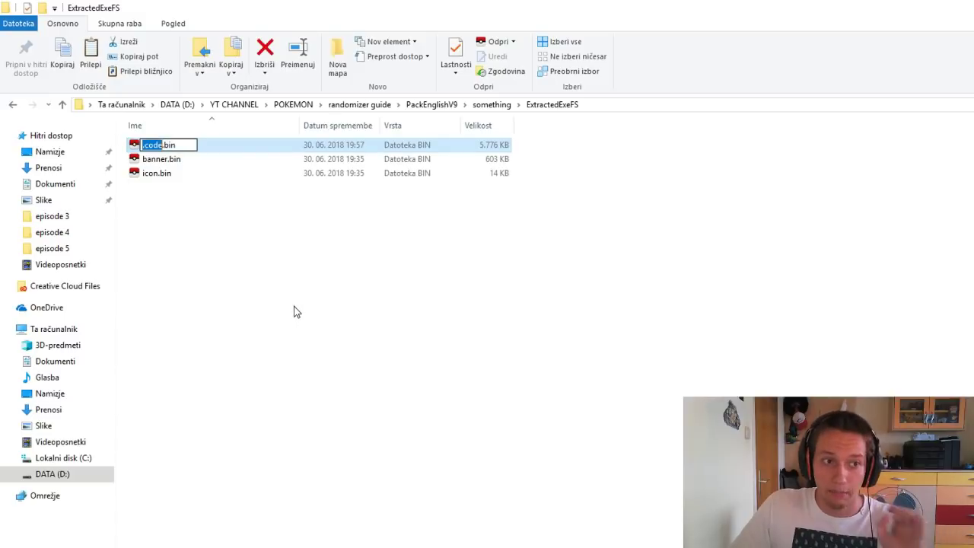
key("Left")
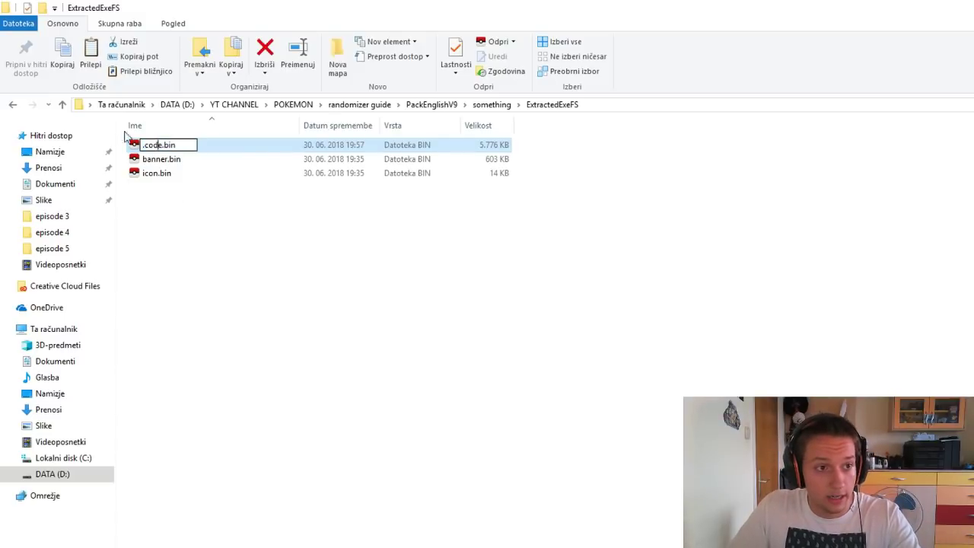
key("Delete")
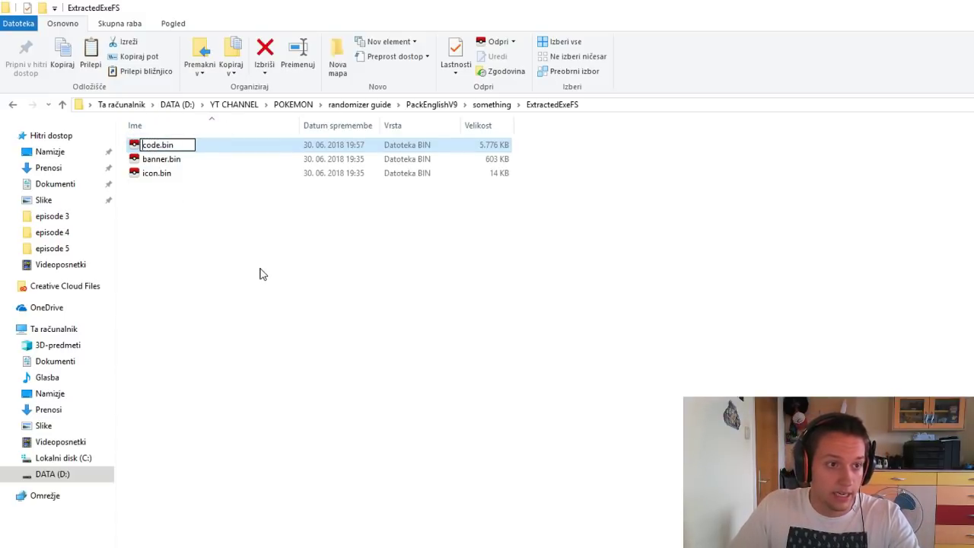
left_click(259, 271)
left_click(181, 163)
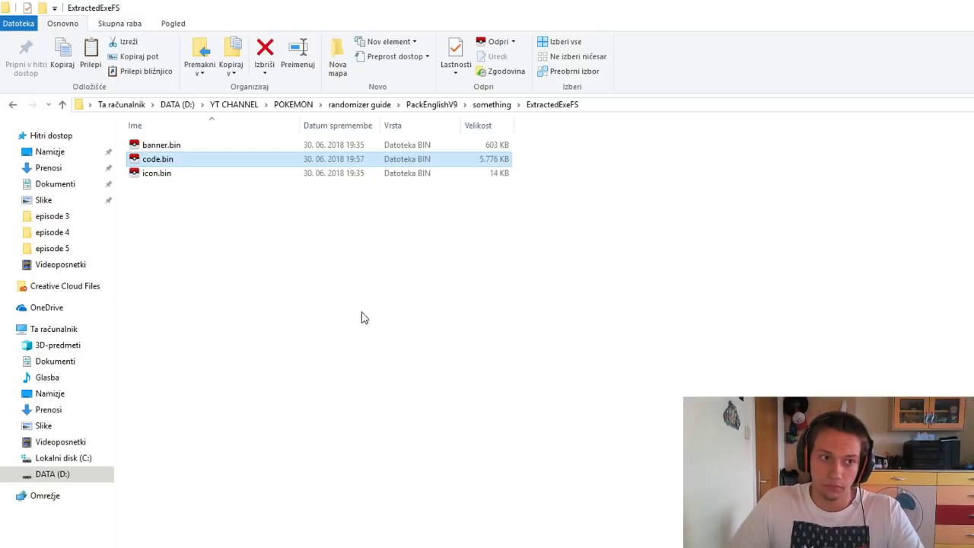
Launch HackingToolkit3DS.exe from the "something" folder and choose option R to rebuild a .3DS file
key("BackSpace")
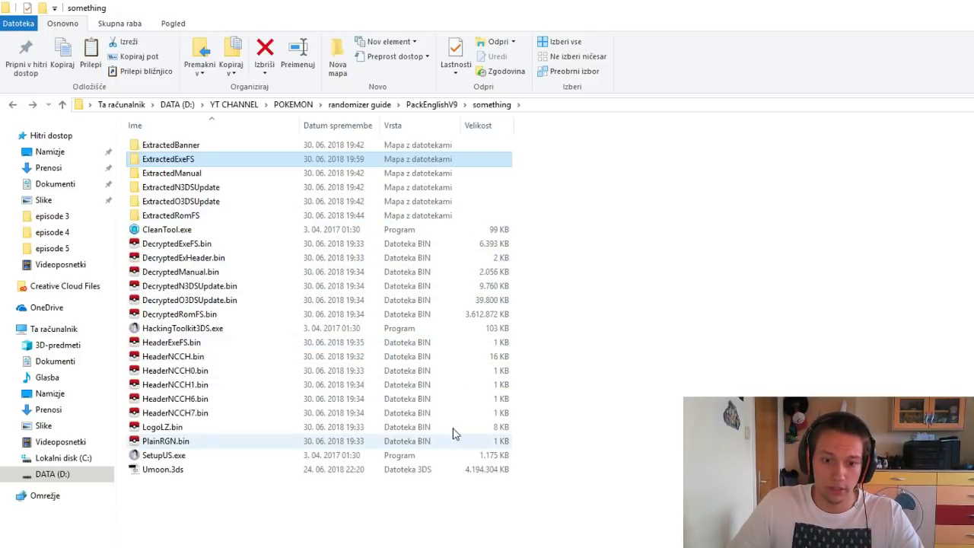
double_click(183, 329)
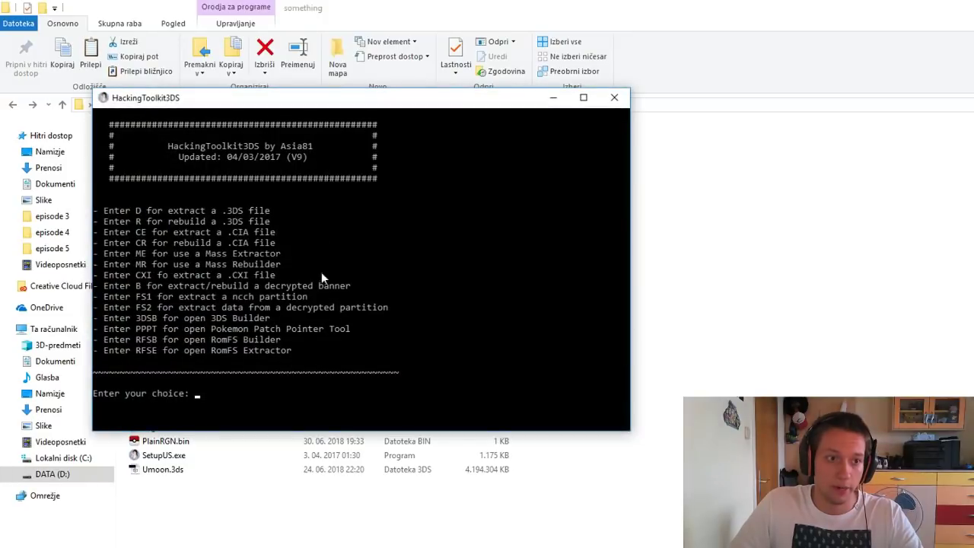
left_click_drag(313, 105, 585, 76)
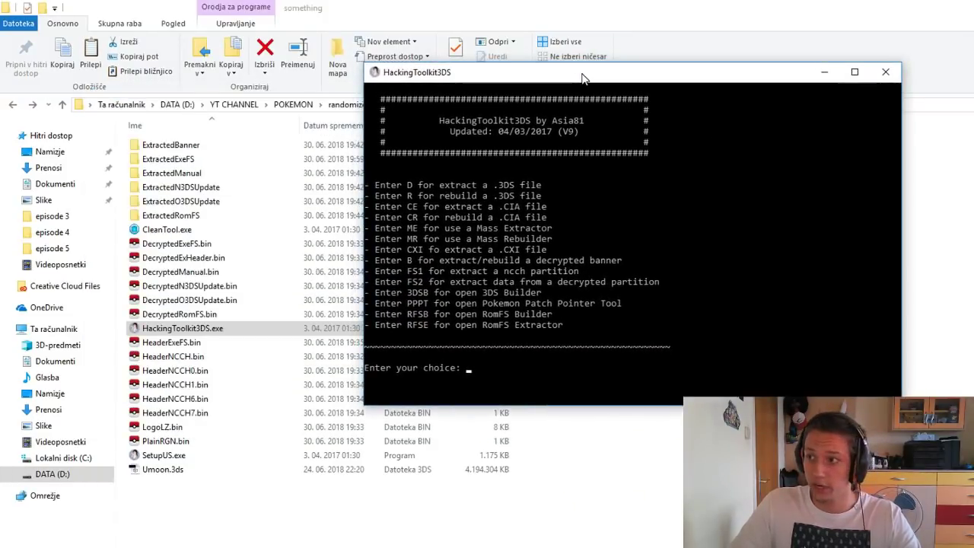
type("r")
key("Return")
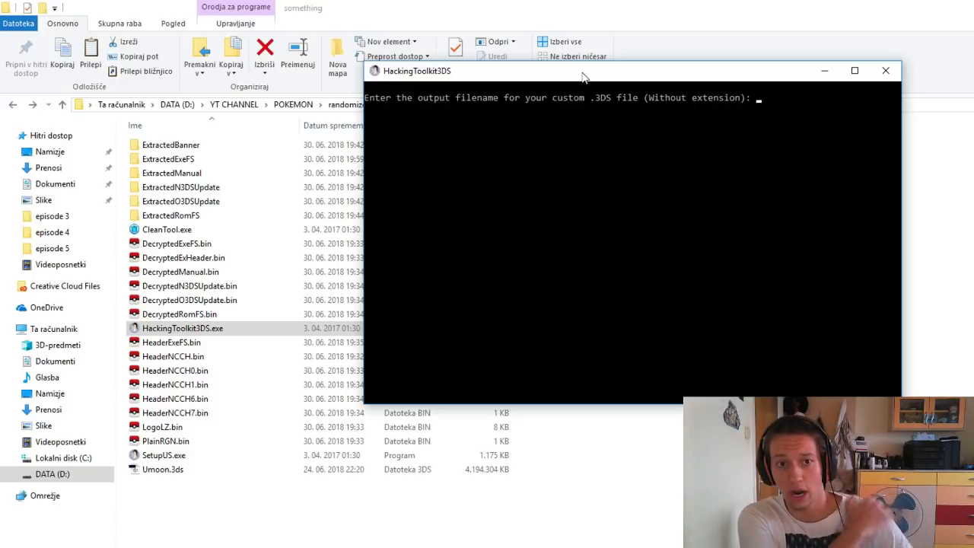
Name the output file UmoonRandom and start the .3DS rebuild
type("Umo")
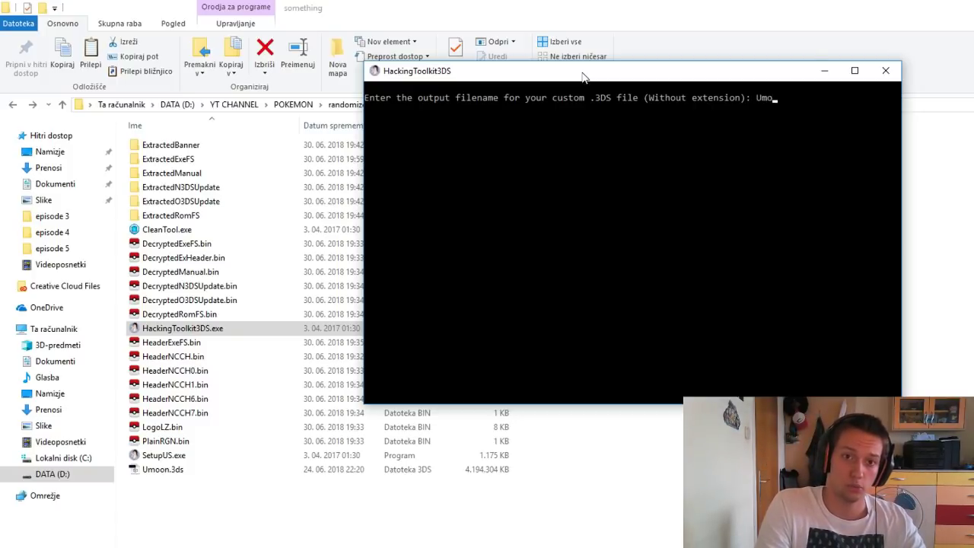
type("on")
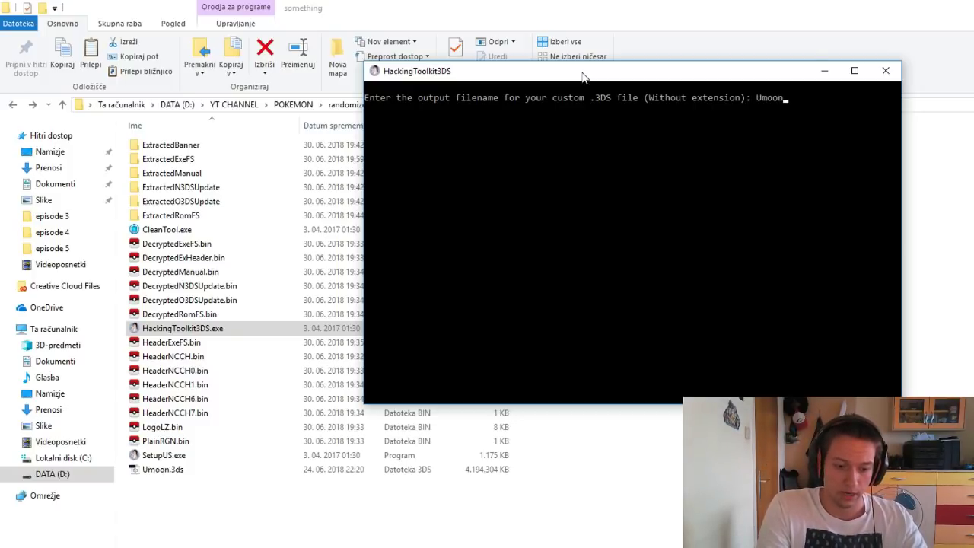
type("Random")
key("Return")
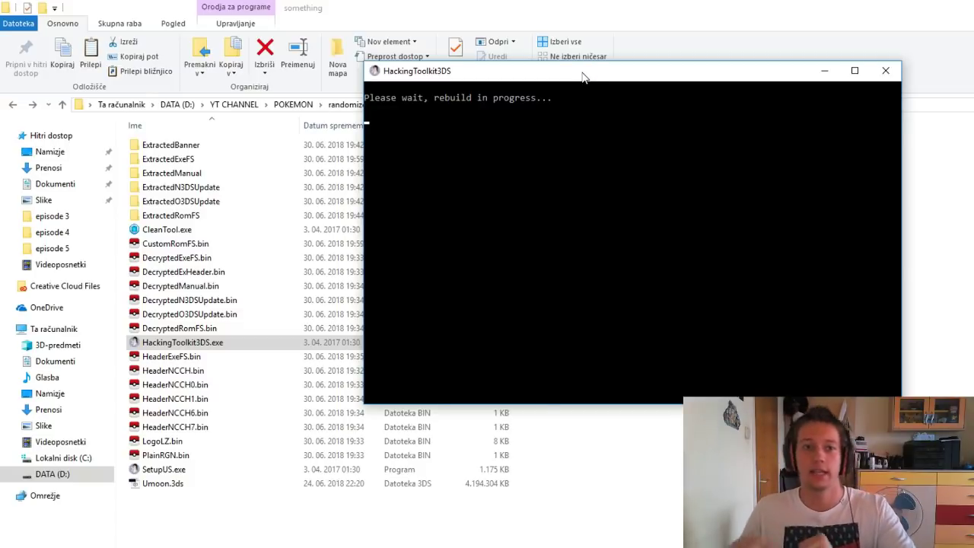
Check the running processes' resource usage in Task Manager, then return to the HackingToolkit3DS console
key("ctrl+shift+Escape")
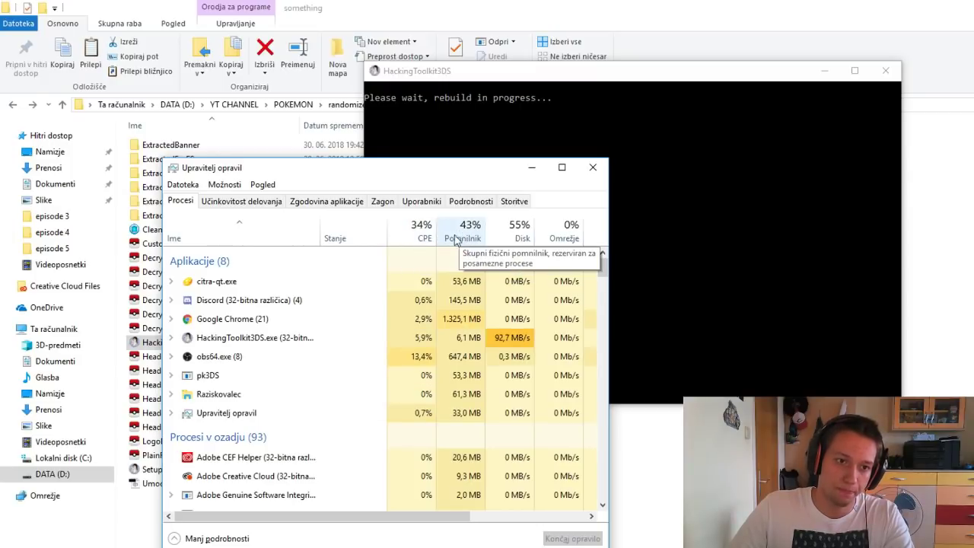
left_click(593, 166)
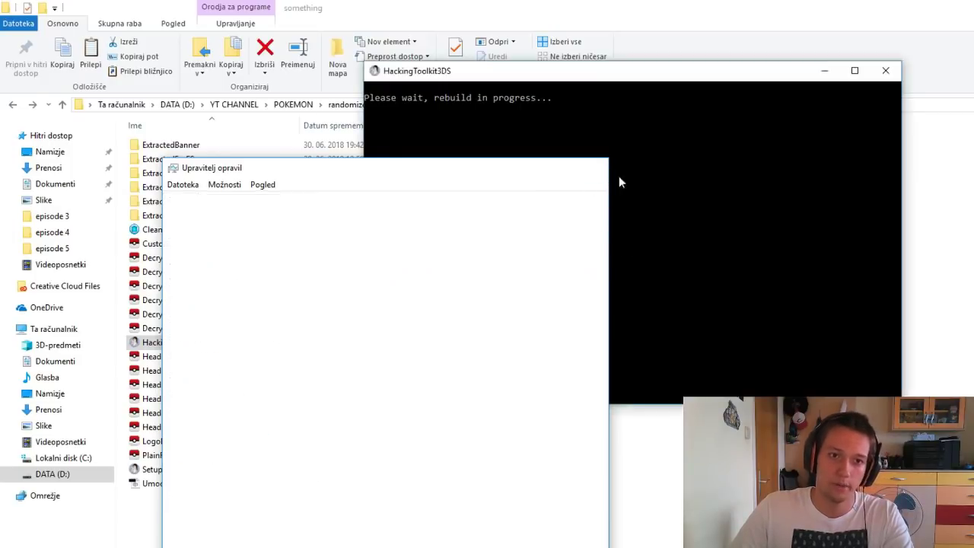
left_click(667, 217)
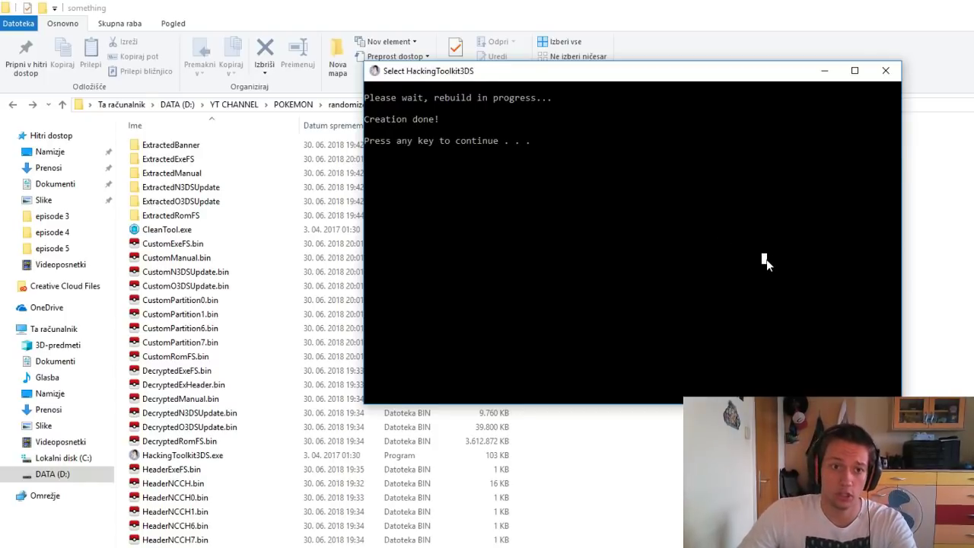
Continue past the completed rebuild and close both HackingToolkit3DS and pk3DS
key("Escape")
key("Return")
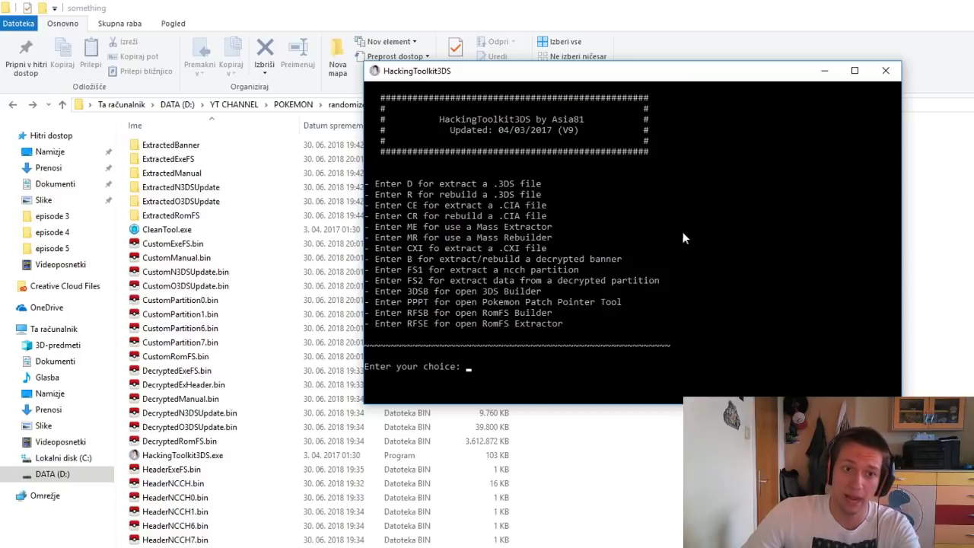
left_click(886, 70)
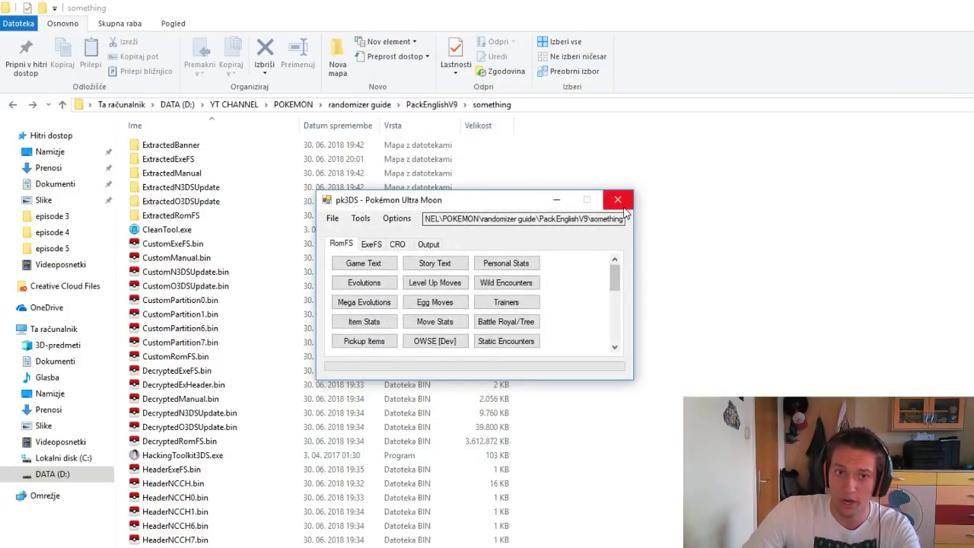
left_click(618, 201)
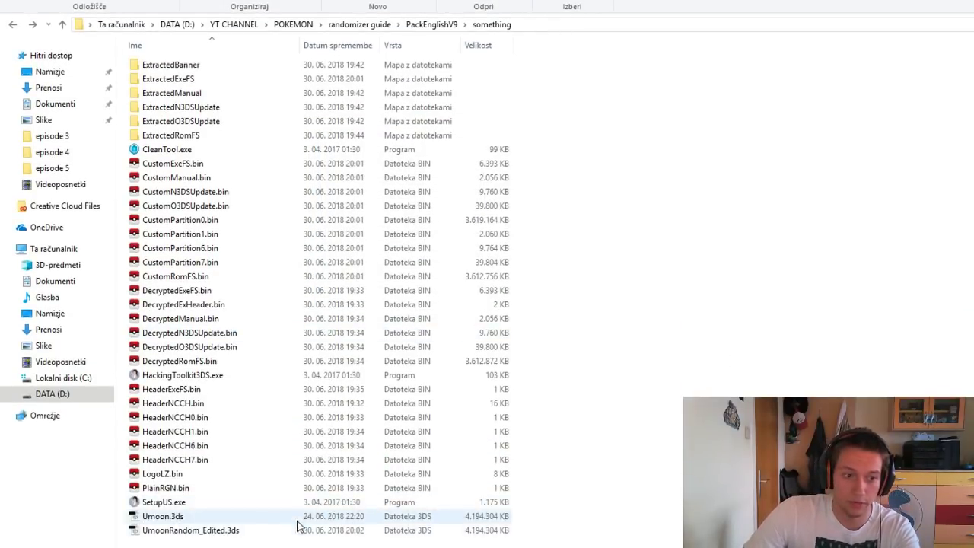
Switch to the Citra emulator and load UmoonRandom_Edited.3ds from the "something" folder into it
left_click(300, 529)
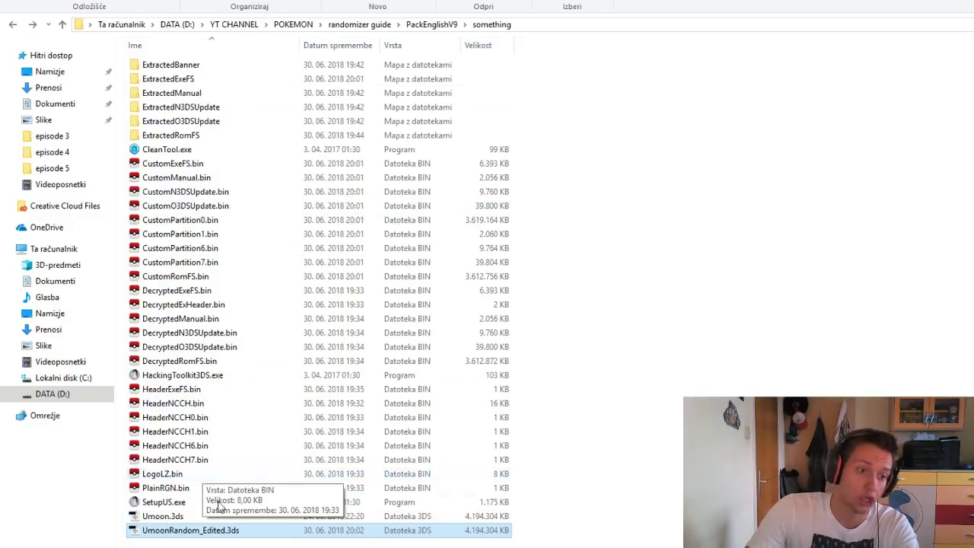
key("alt+Tab")
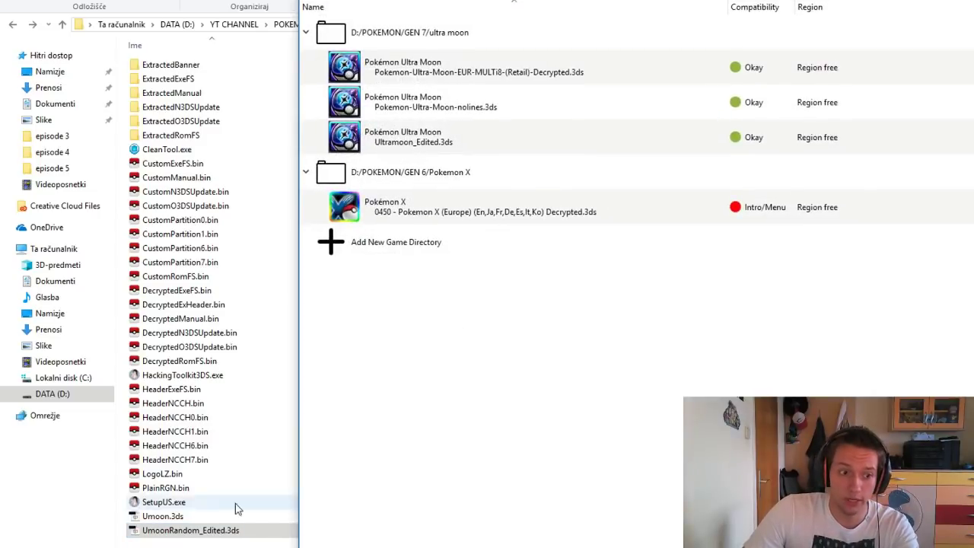
left_click_drag(230, 531, 432, 368)
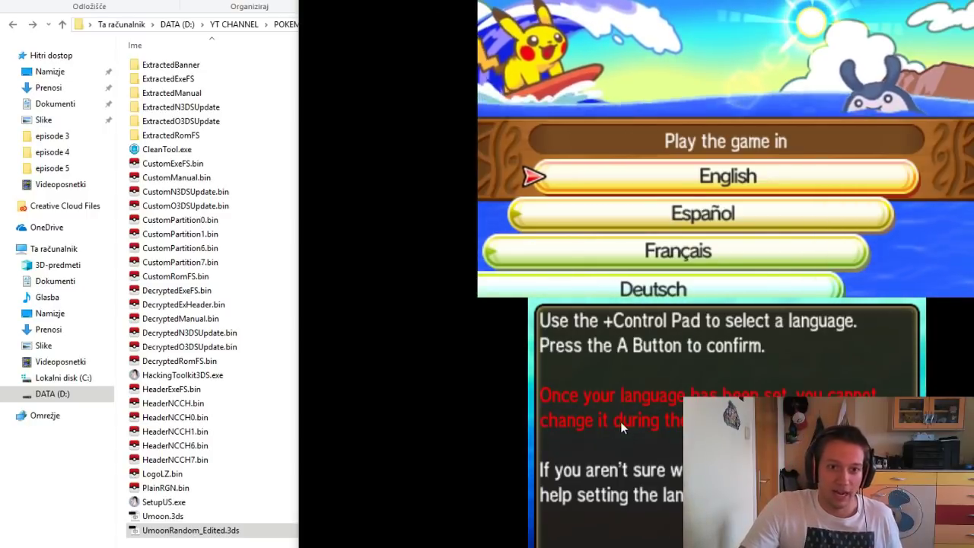
Start the game in English, advance into the opening scene, and move the Citra window so its menus are accessible
key("a")
key("a")
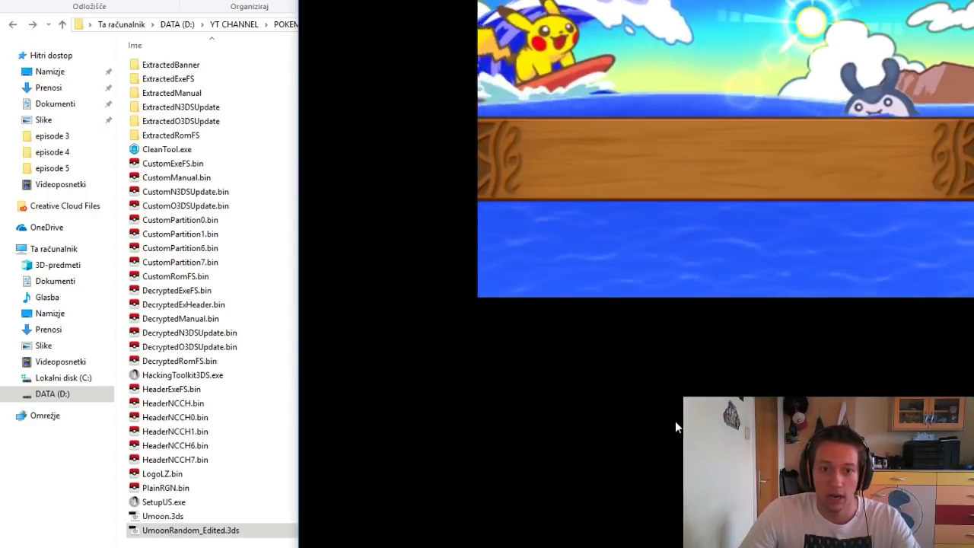
key("a")
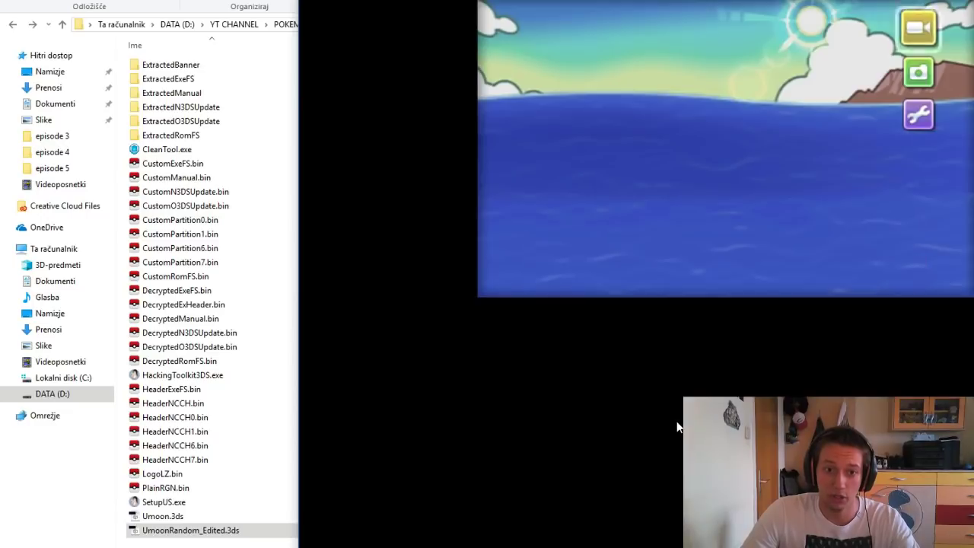
key("a")
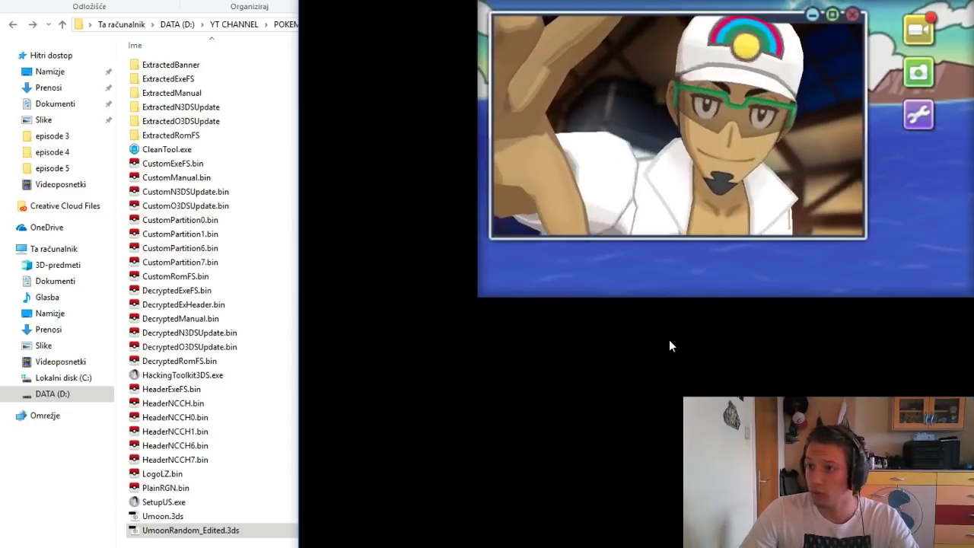
left_click_drag(684, 0, 476, 37)
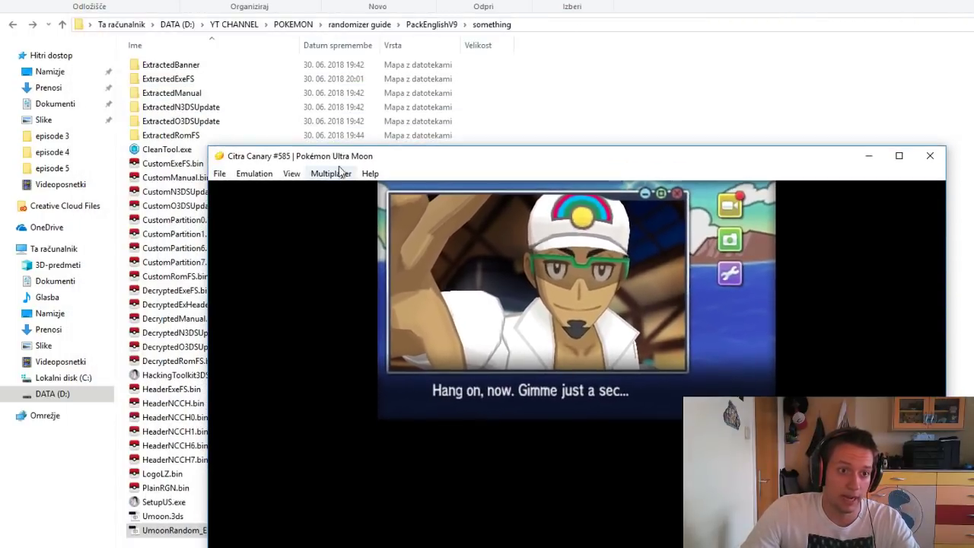
Move the Citra window higher and advance Professor Kukui's introduction until he announces his questions about the player
left_click_drag(335, 155, 283, 1)
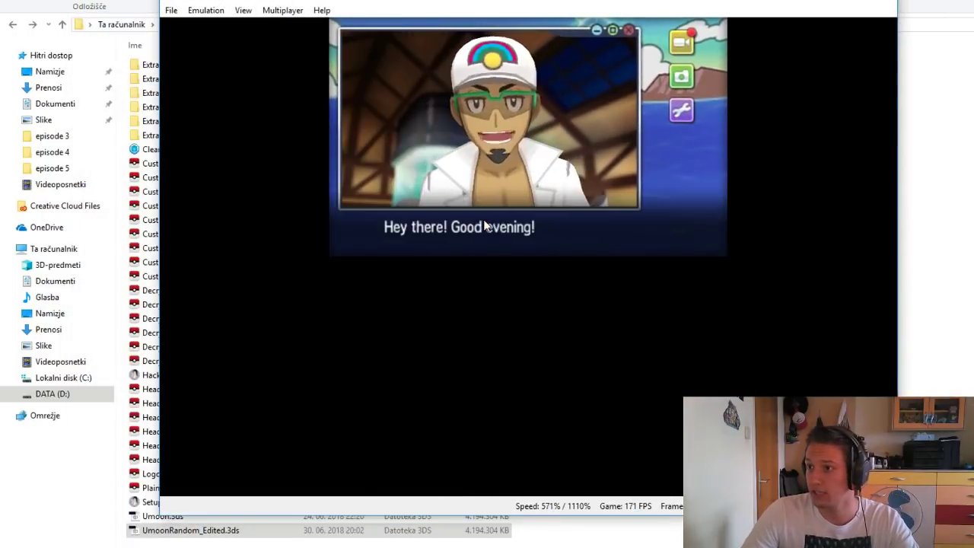
key("a")
key("a")
key("a")
key("a")
key("a")
key("a")
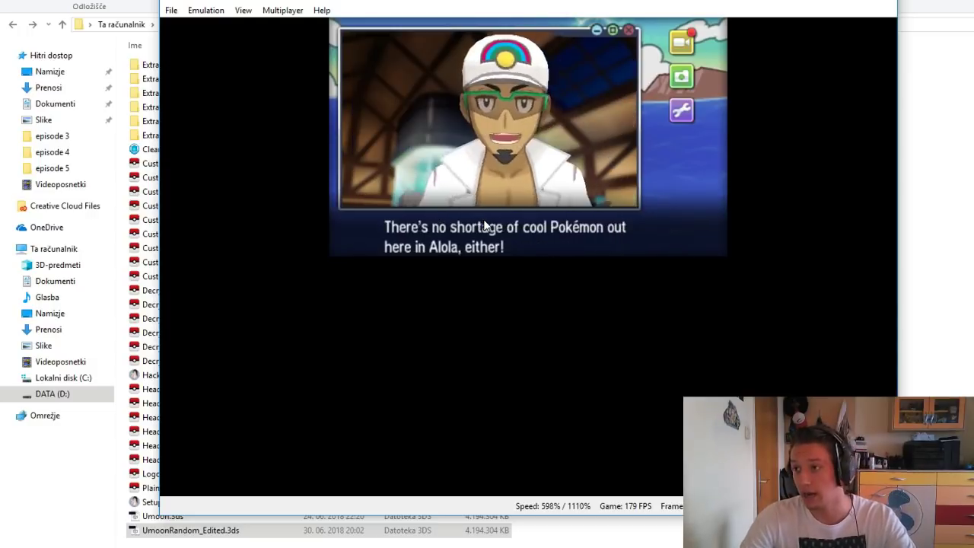
key("a")
key("a")
key("a")
key("a")
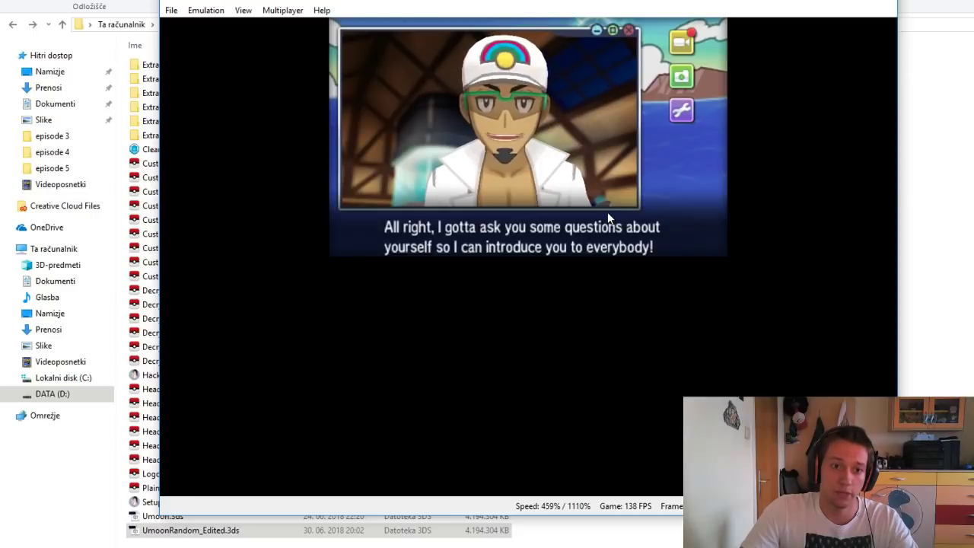
Choose the blond character portrait with the red hat, confirm it, and proceed to the name entry
key("a")
key("a")
key("a")
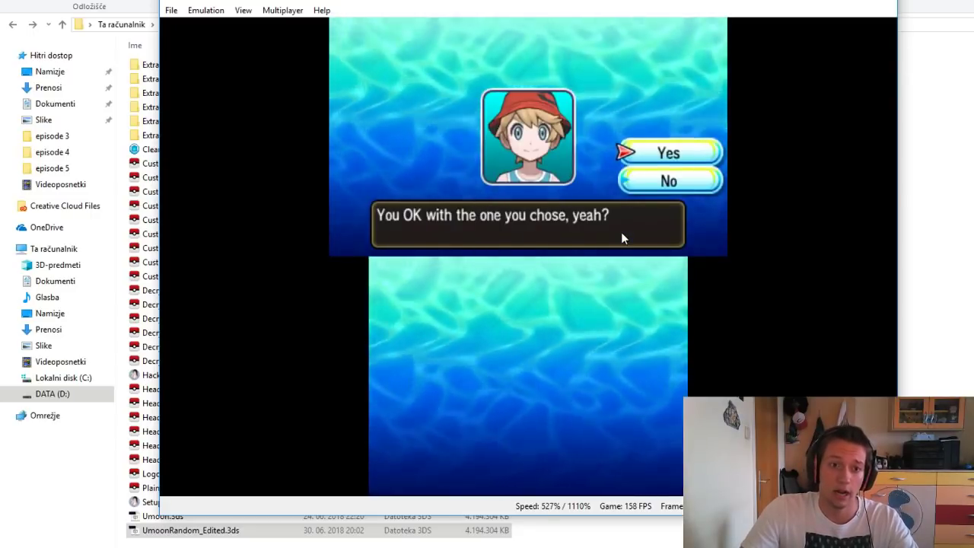
key("a")
key("a")
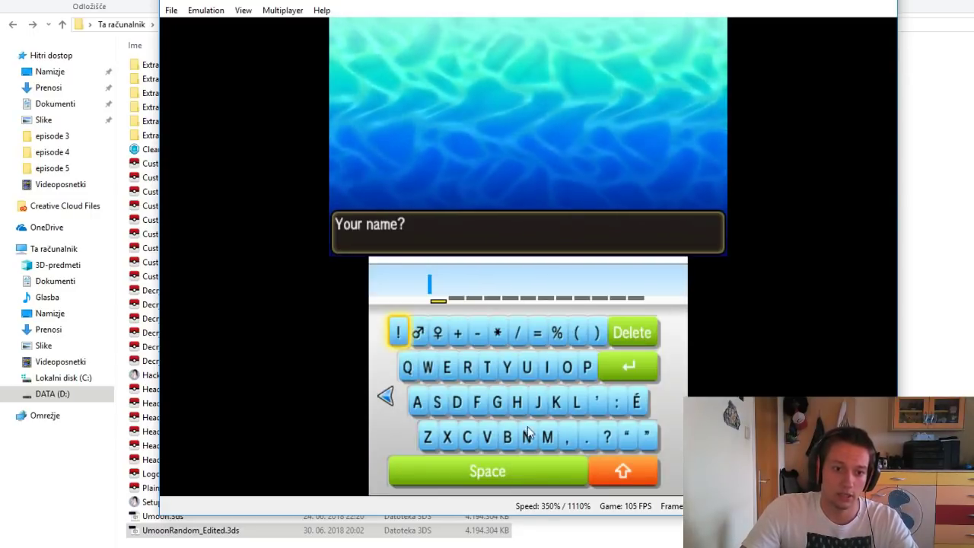
Enter the player's name on the on-screen keyboard and submit it
left_click(544, 438)
left_click(416, 405)
left_click(466, 367)
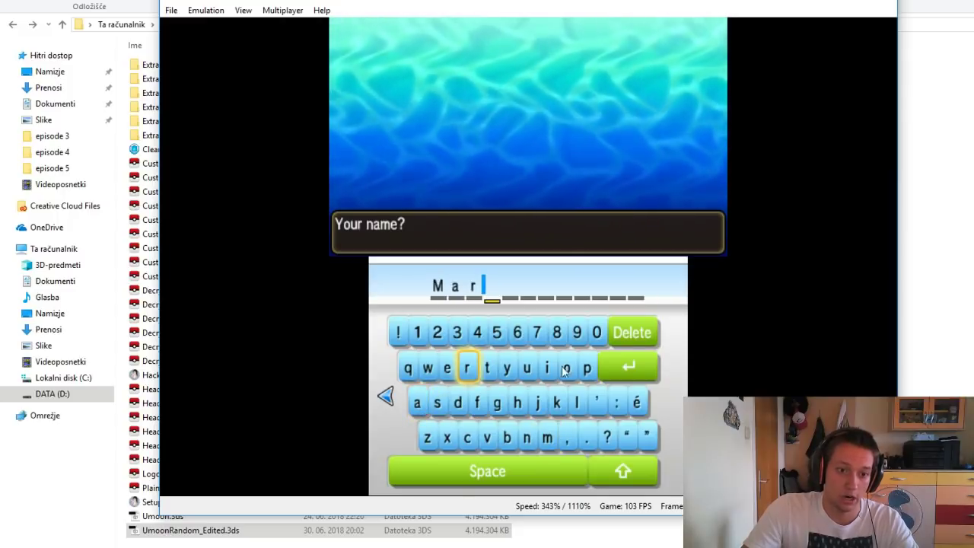
left_click(567, 368)
left_click(576, 402)
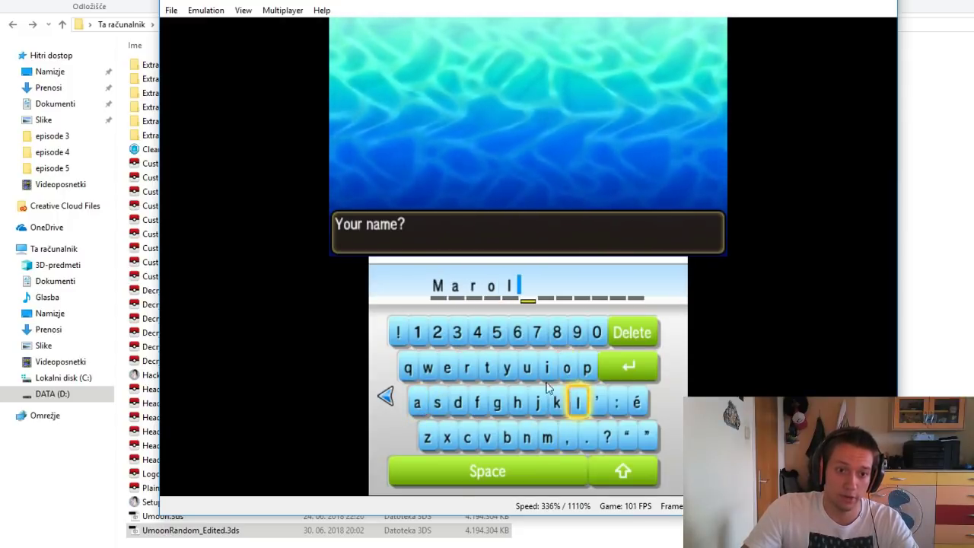
left_click(488, 368)
left_click(622, 369)
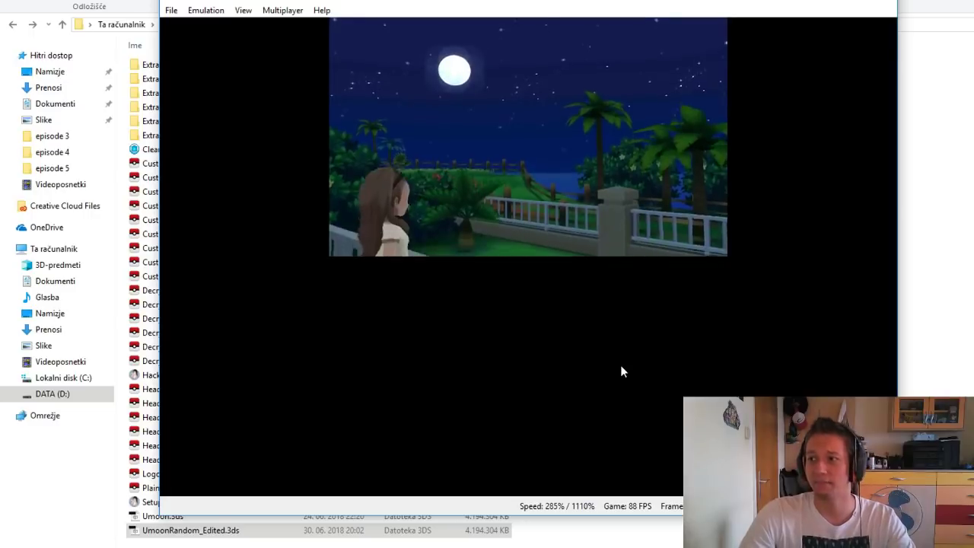
Advance the opening scenes with Mom and Meowth until the character collects the Bag and hat in the bedroom
key("a")
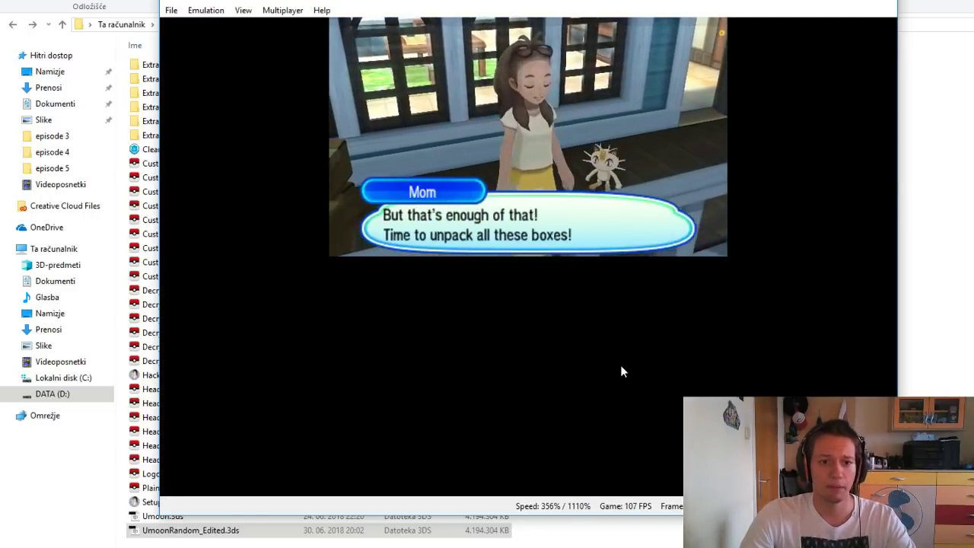
key("a")
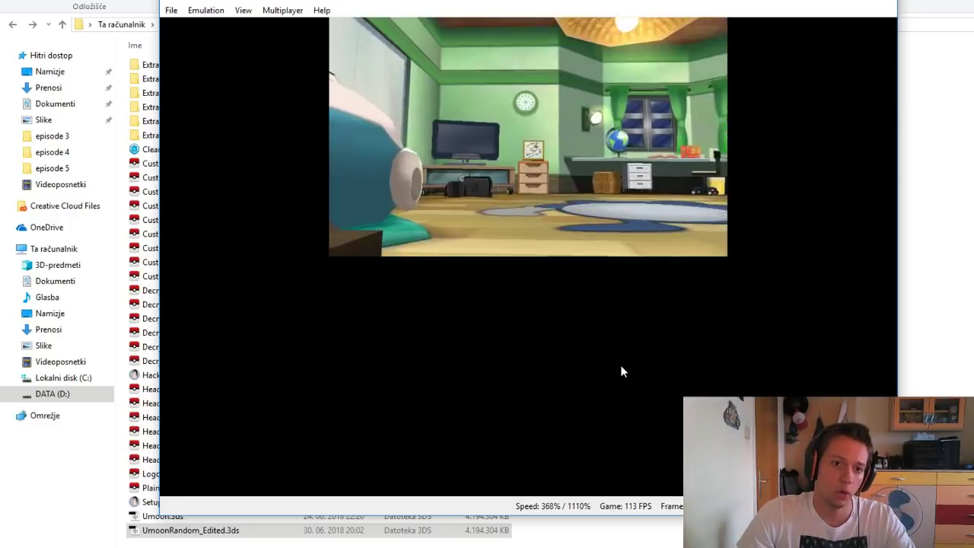
key("a")
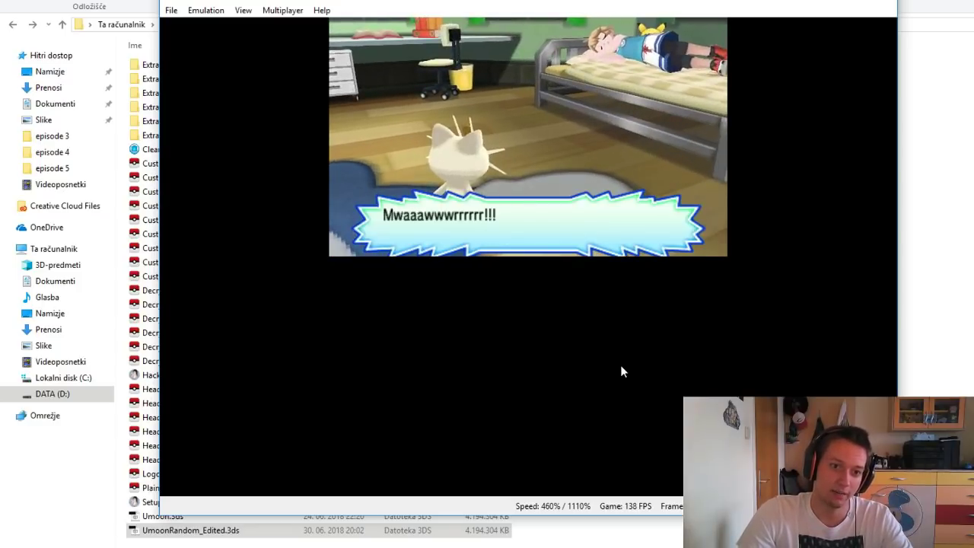
key("a")
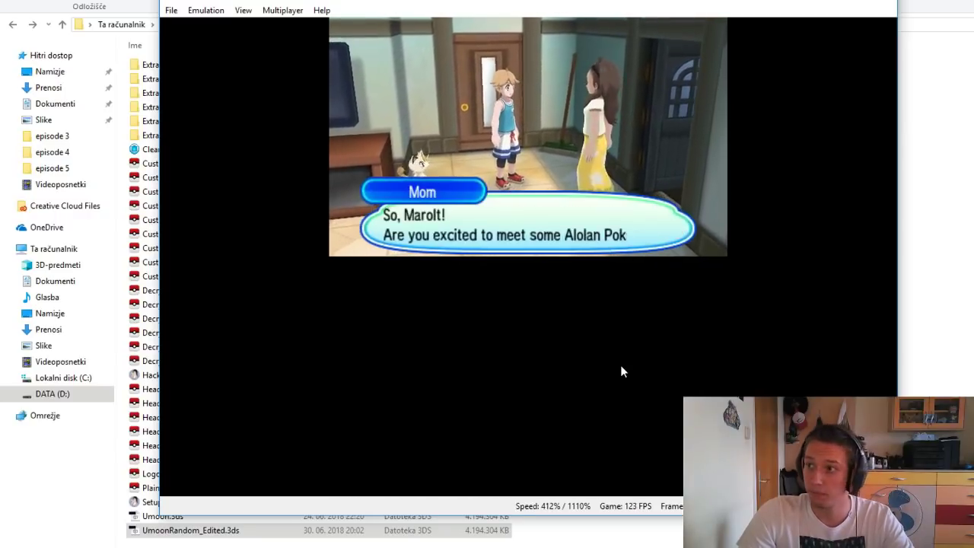
key("a")
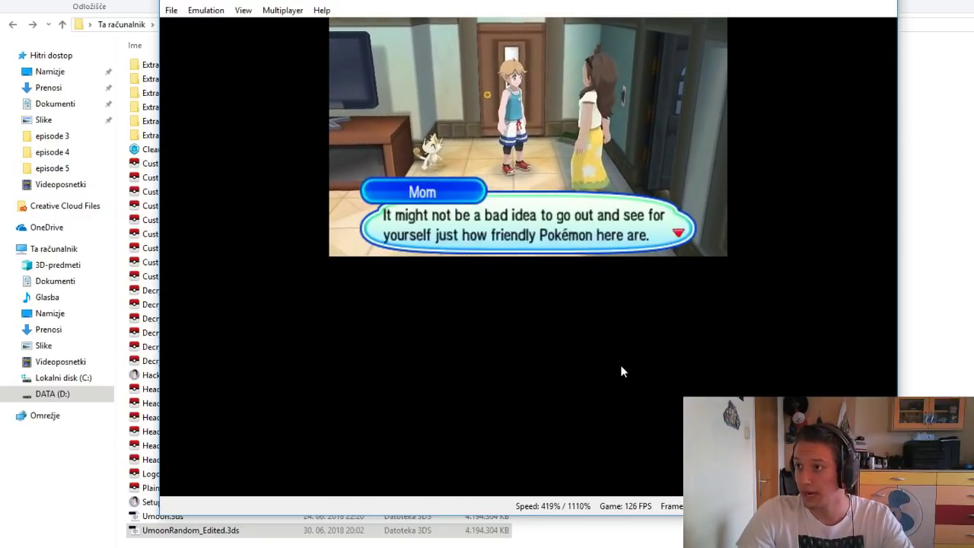
key("a")
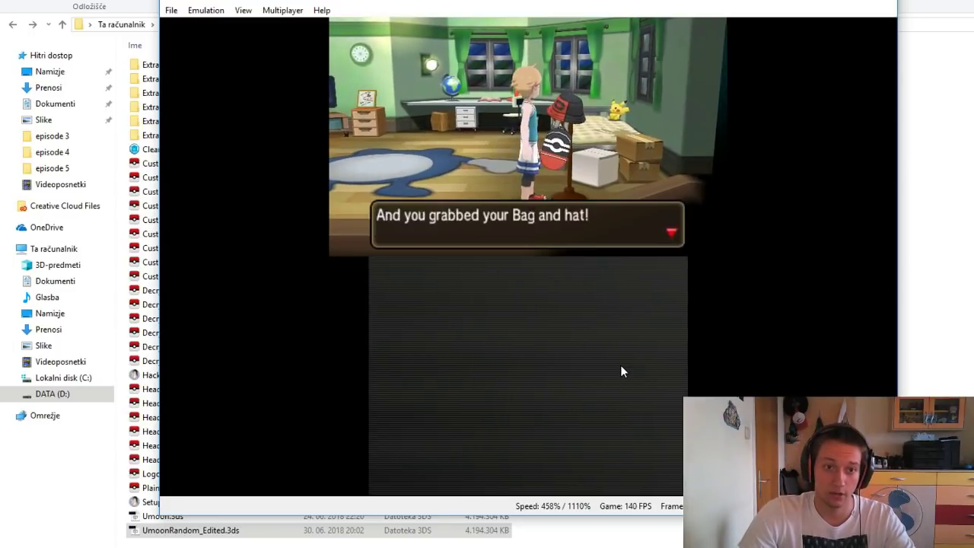
Finish the conversation with Mom, leave the house, and run along the outdoor path to the tall grass
key("a")
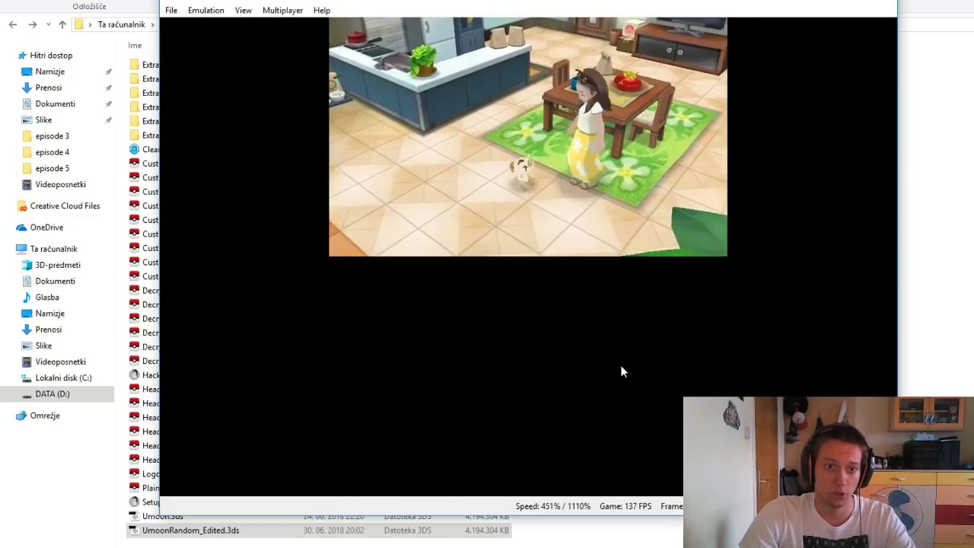
key("a")
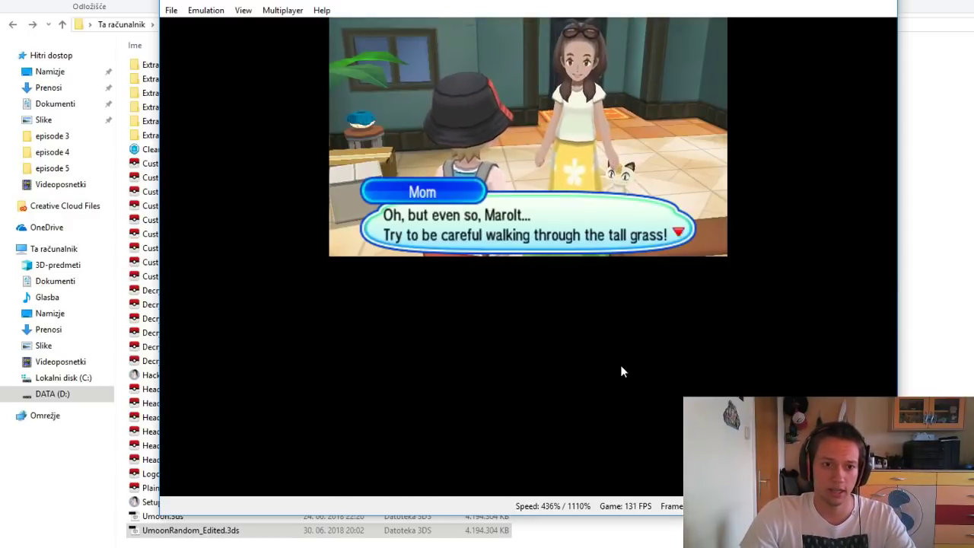
key("a")
key("a")
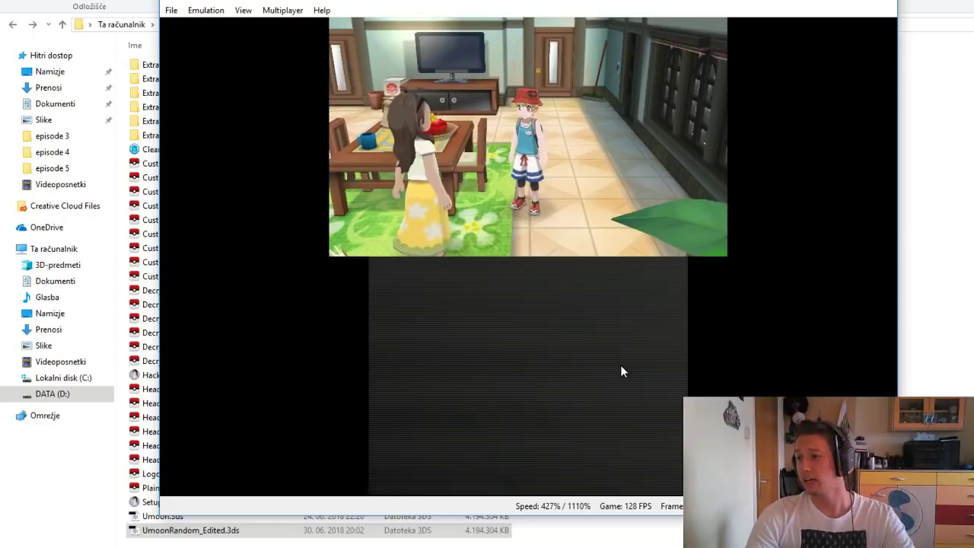
key("Right")
key("Left")
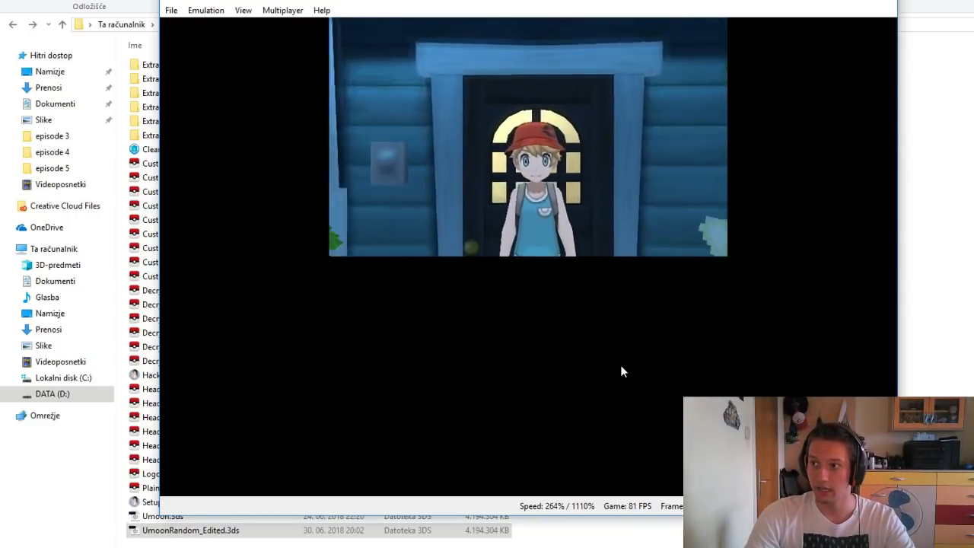
key("Left")
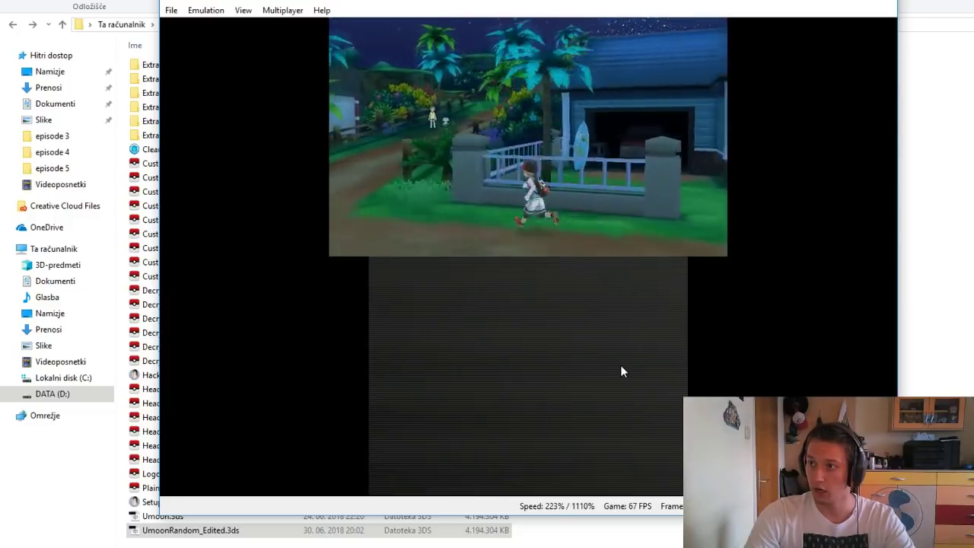
key("Up")
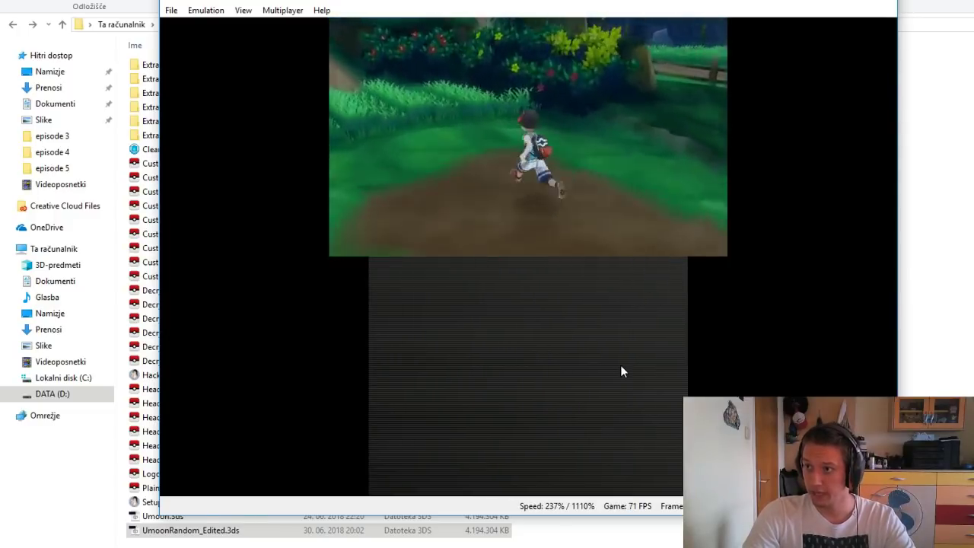
Advance Kukui's presentation of the Grass, Fire and Water starters until he asks which partner to choose
key("a")
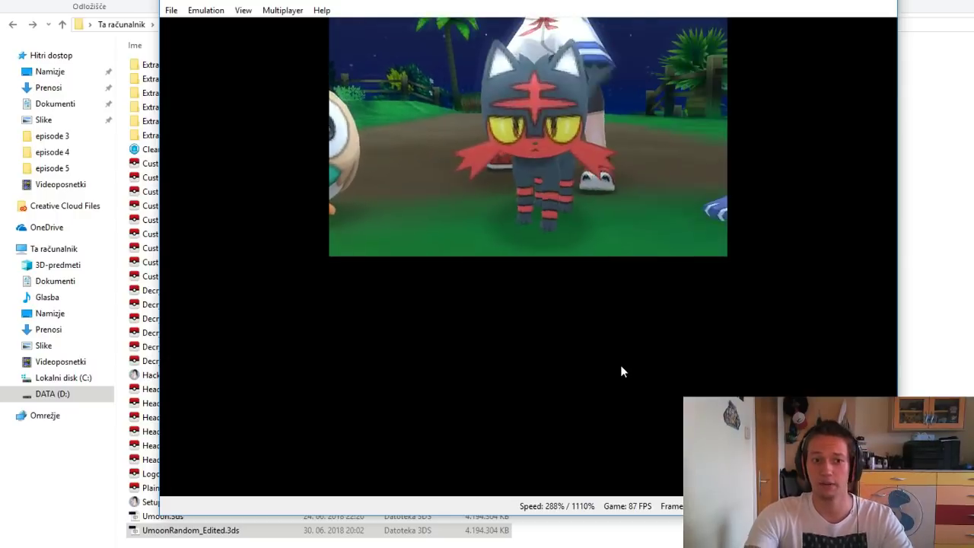
key("a")
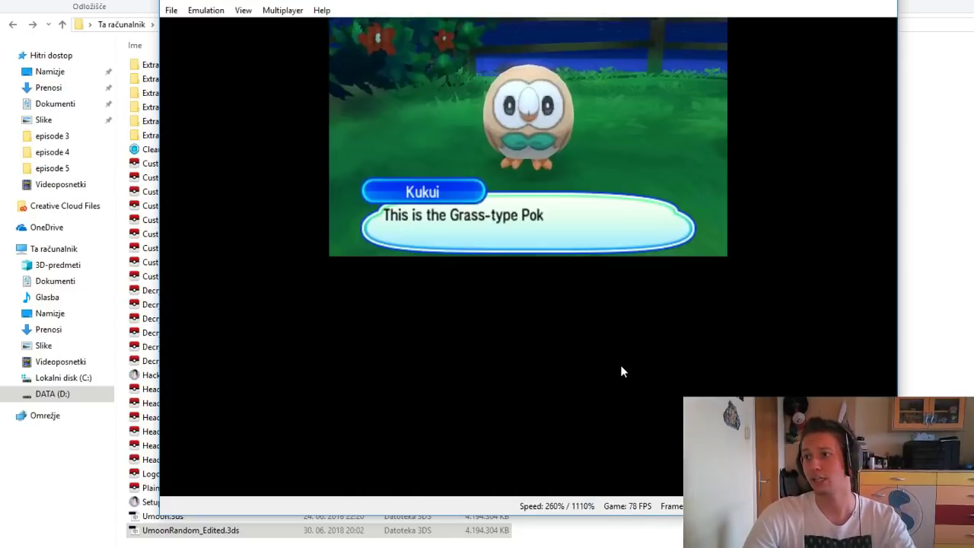
key("a")
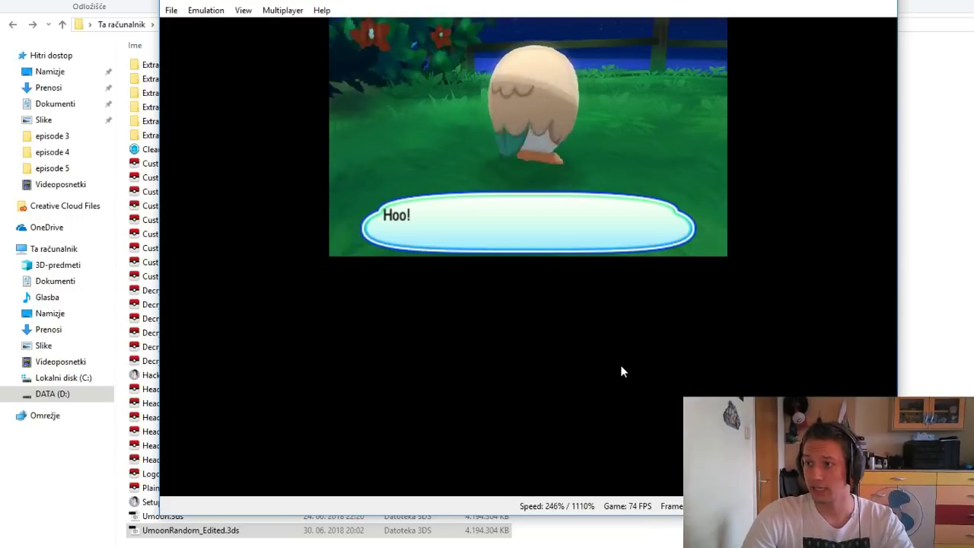
key("a")
key("a")
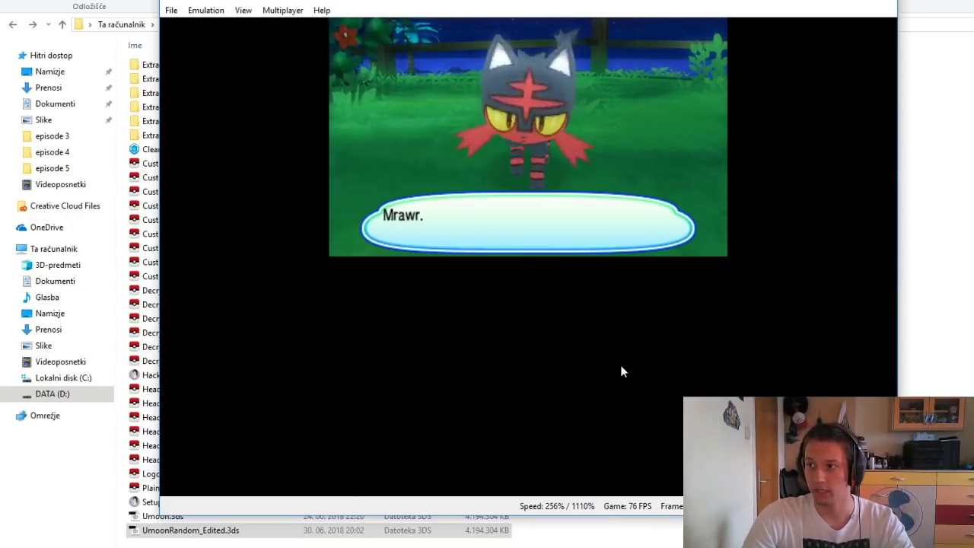
key("a")
key("a")
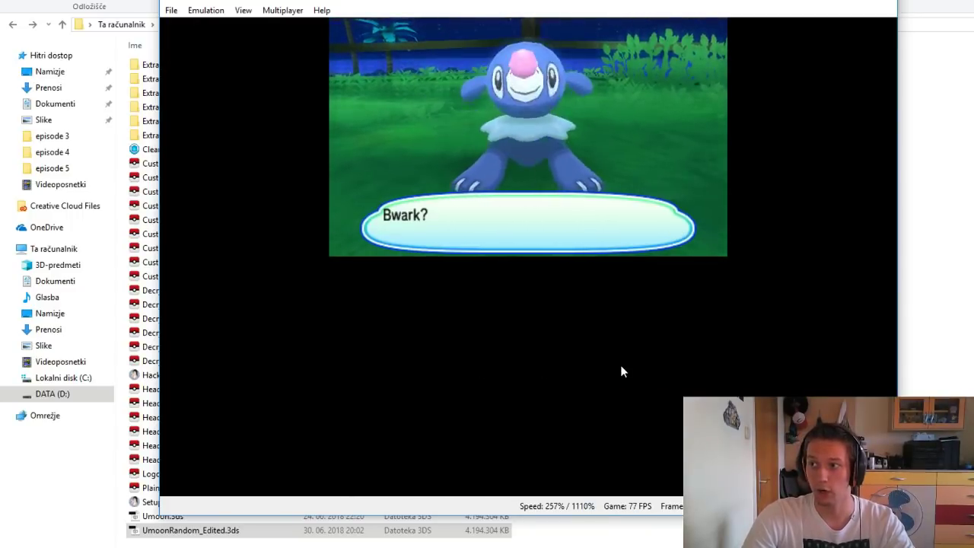
key("a")
key("a")
key("a")
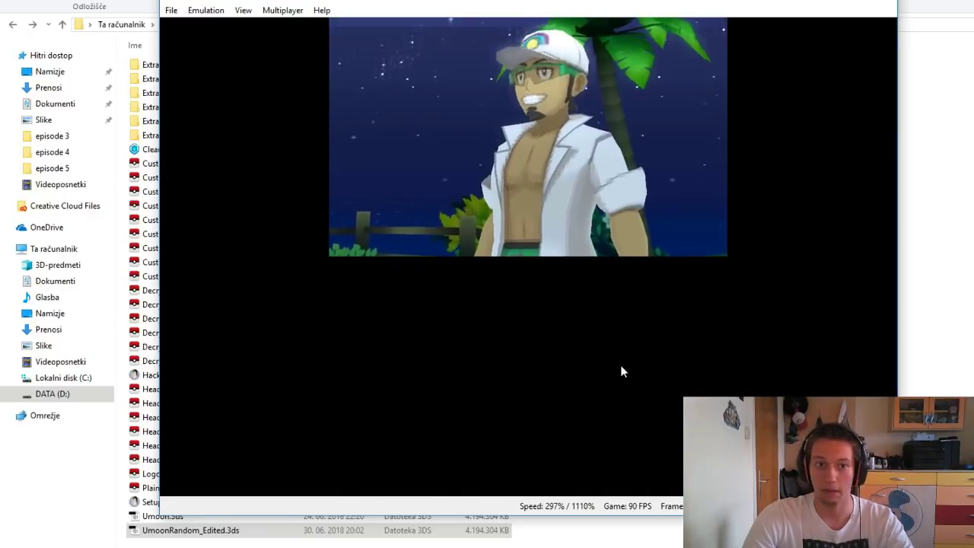
key("a")
key("a")
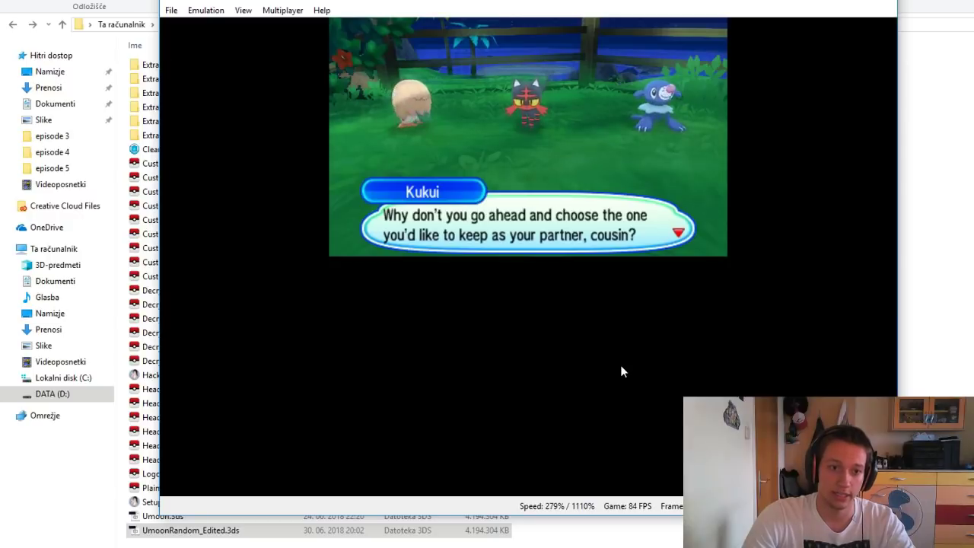
Choose Slowking, the third option, as the partner Pokémon and confirm the choice
key("a")
key("Down")
key("Down")
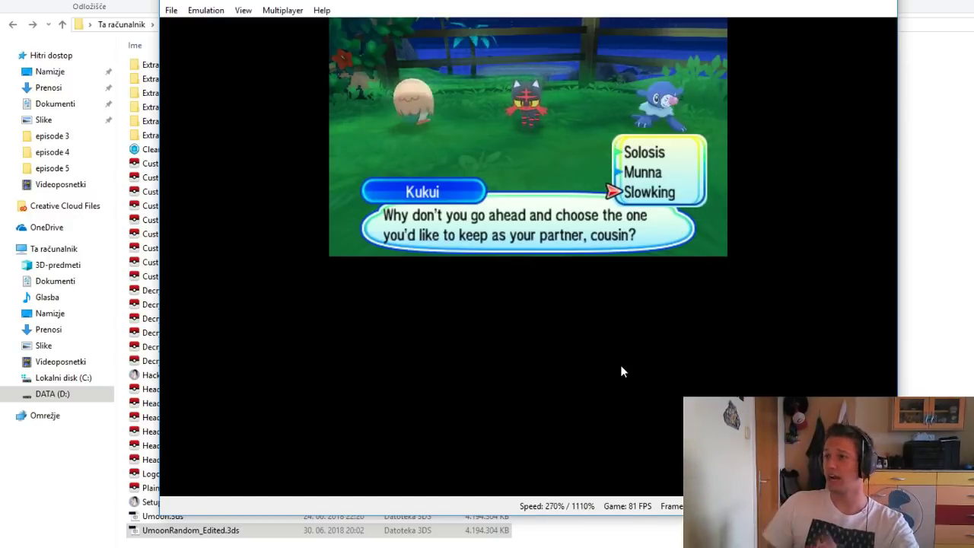
key("a")
key("a")
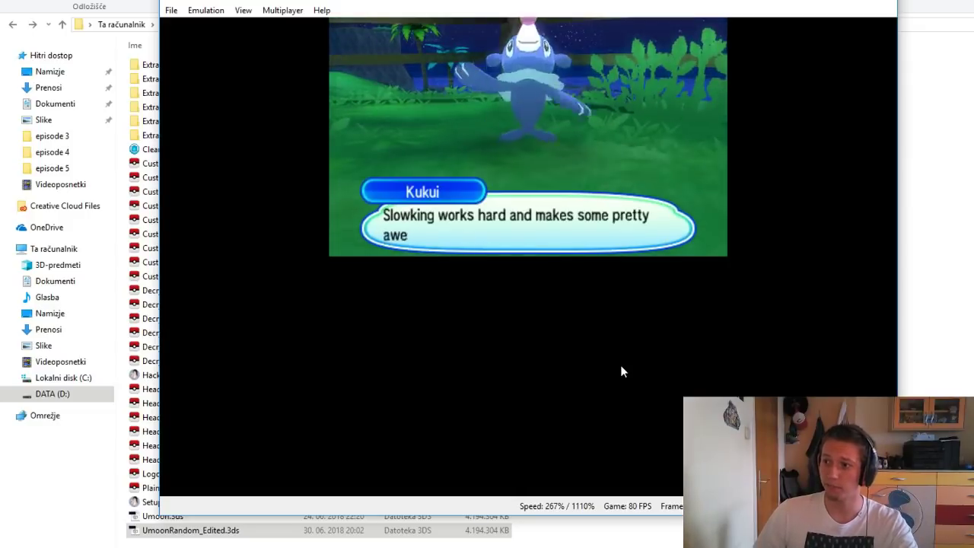
key("a")
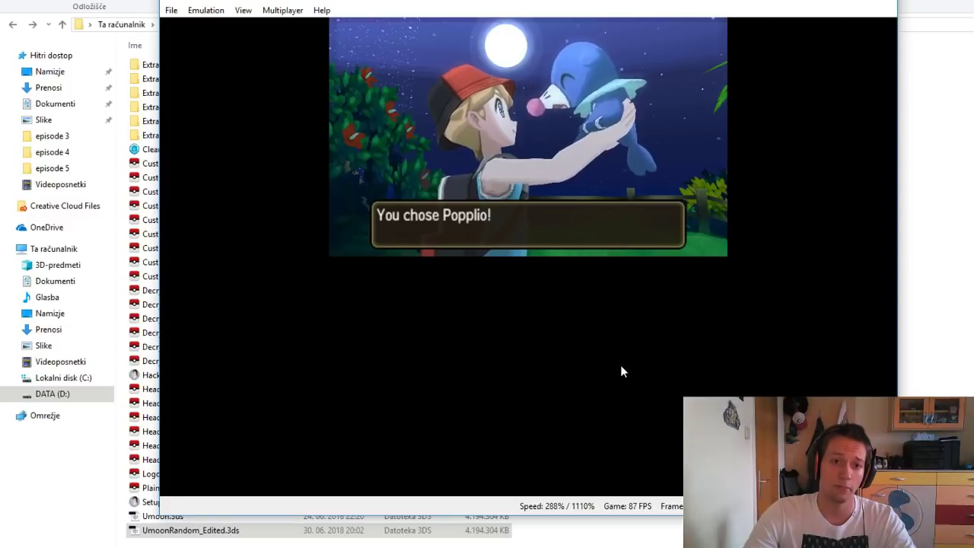
Continue past the partner scene and decline to give Slowking a nickname
key("a")
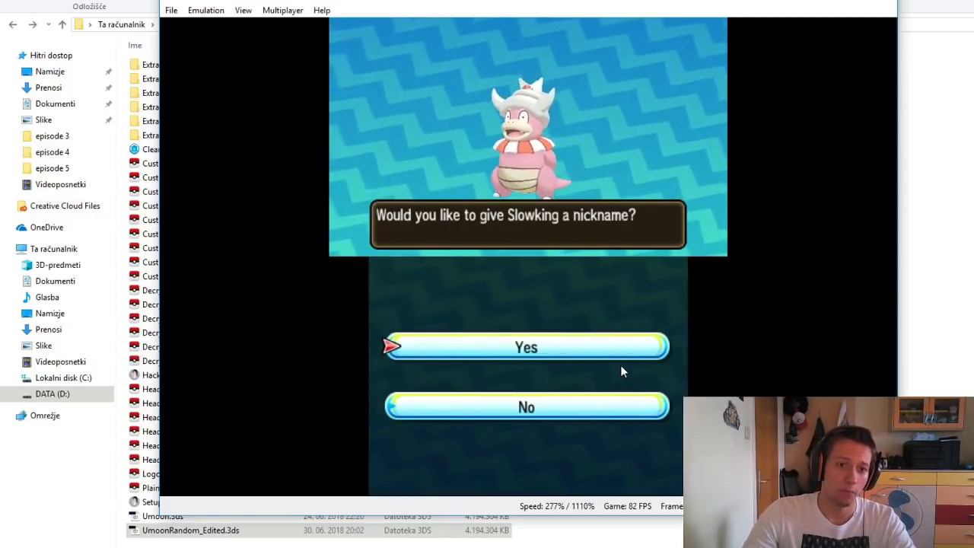
key("Down")
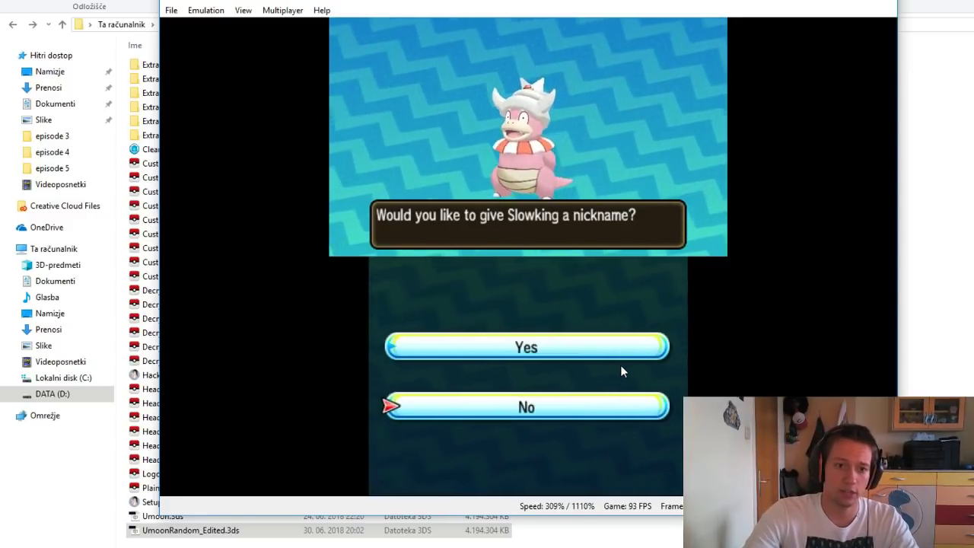
key("a")
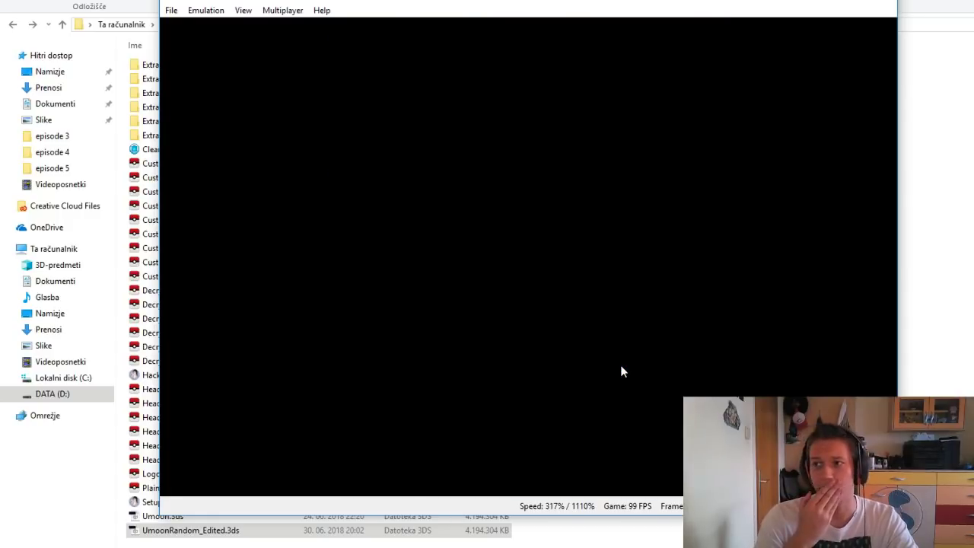
Advance Kukui's remaining dialogue until the character can be controlled, and bring up the in-game menu
key("a")
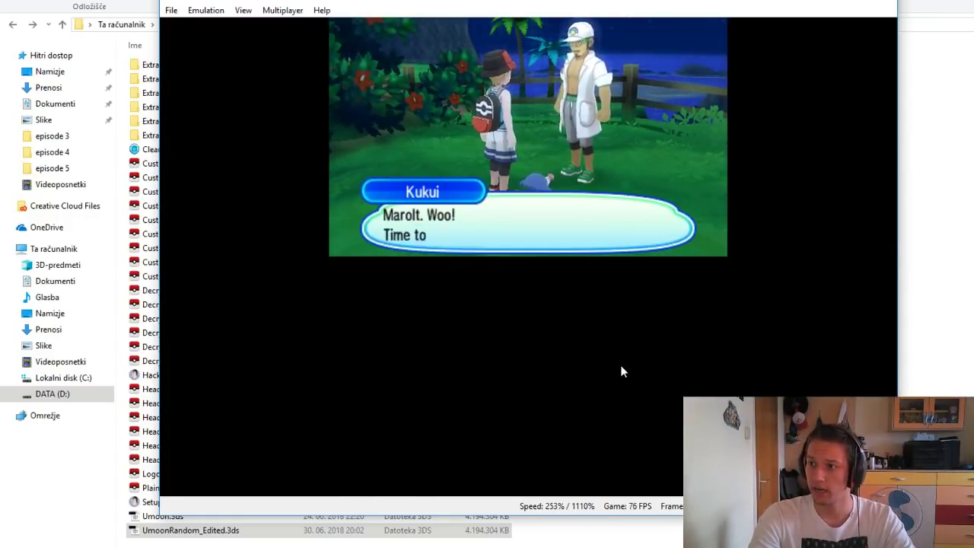
key("a")
key("a")
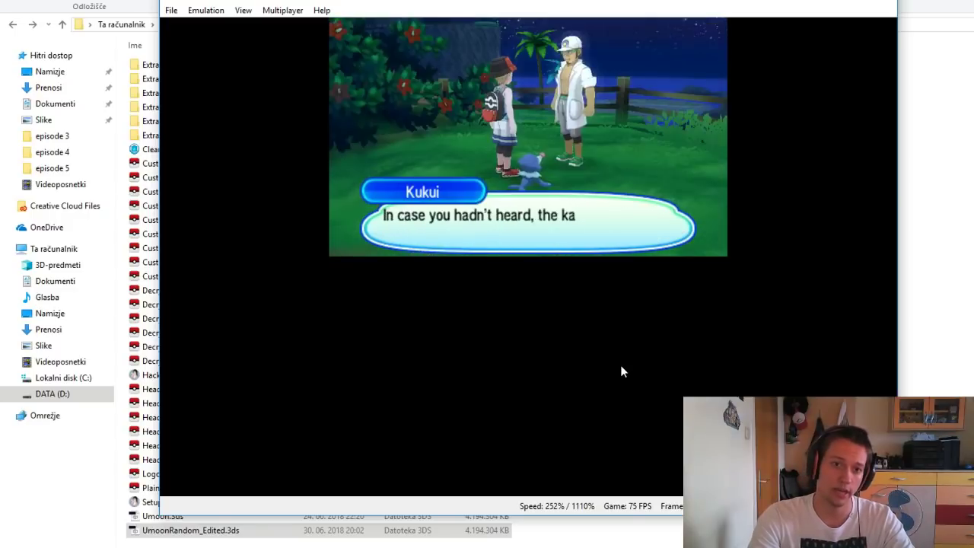
key("a")
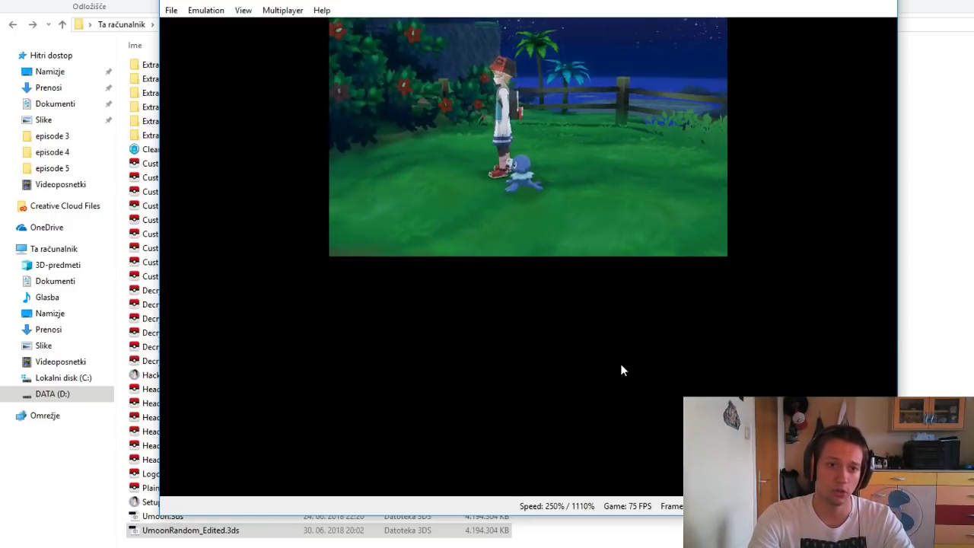
key("a")
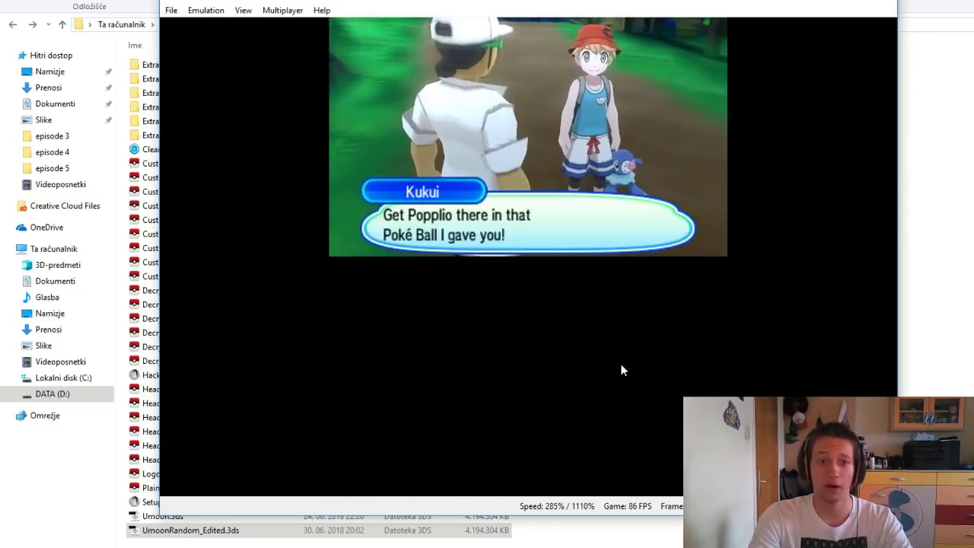
key("a")
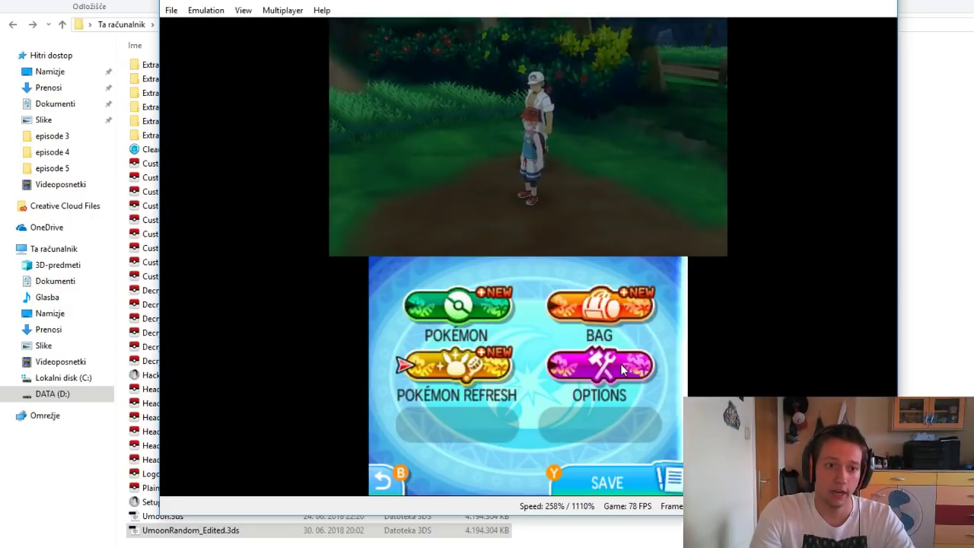
Open Slowking's summary from the Pokémon party to examine its type, stats, moves, ability and held item
key("Up")
key("a")
key("a")
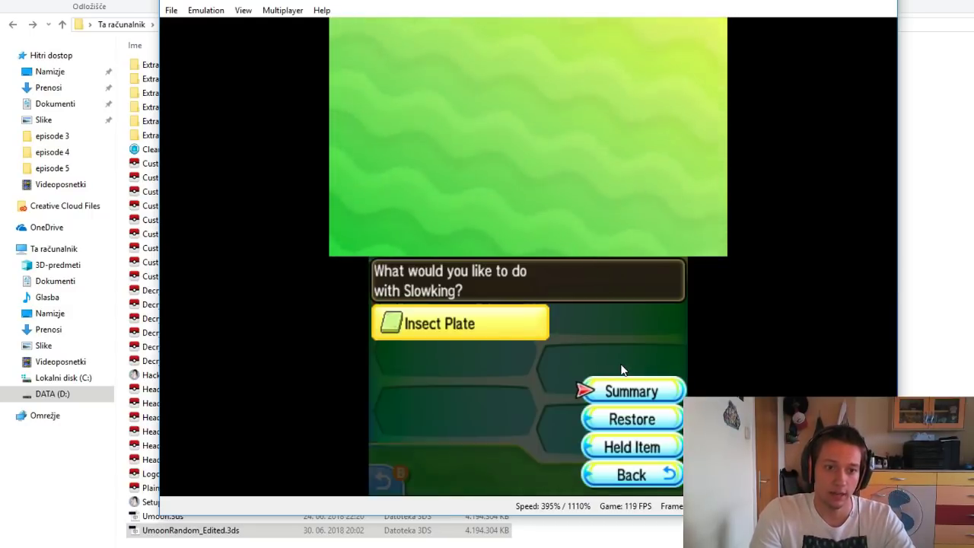
key("a")
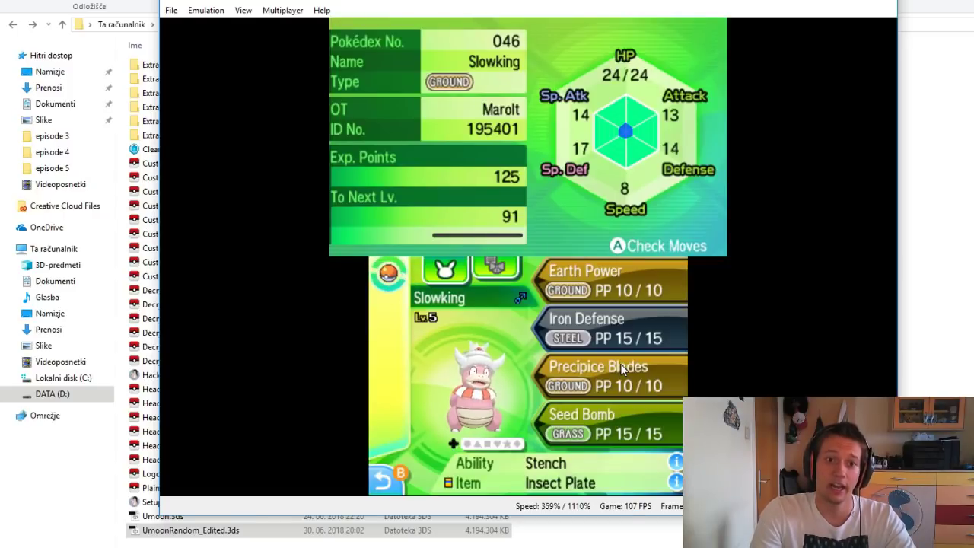